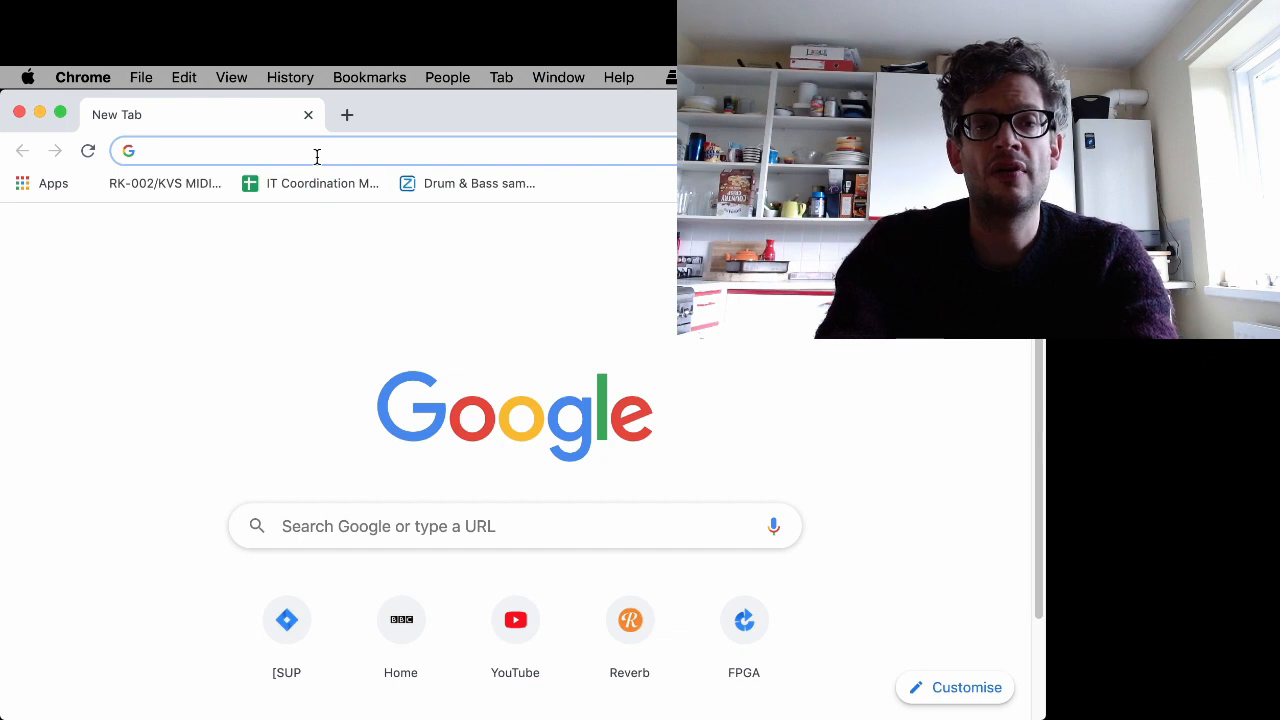
- Open the hatari.tuxfamily.org website from the address bar
{"action": "type", "text": "h"}
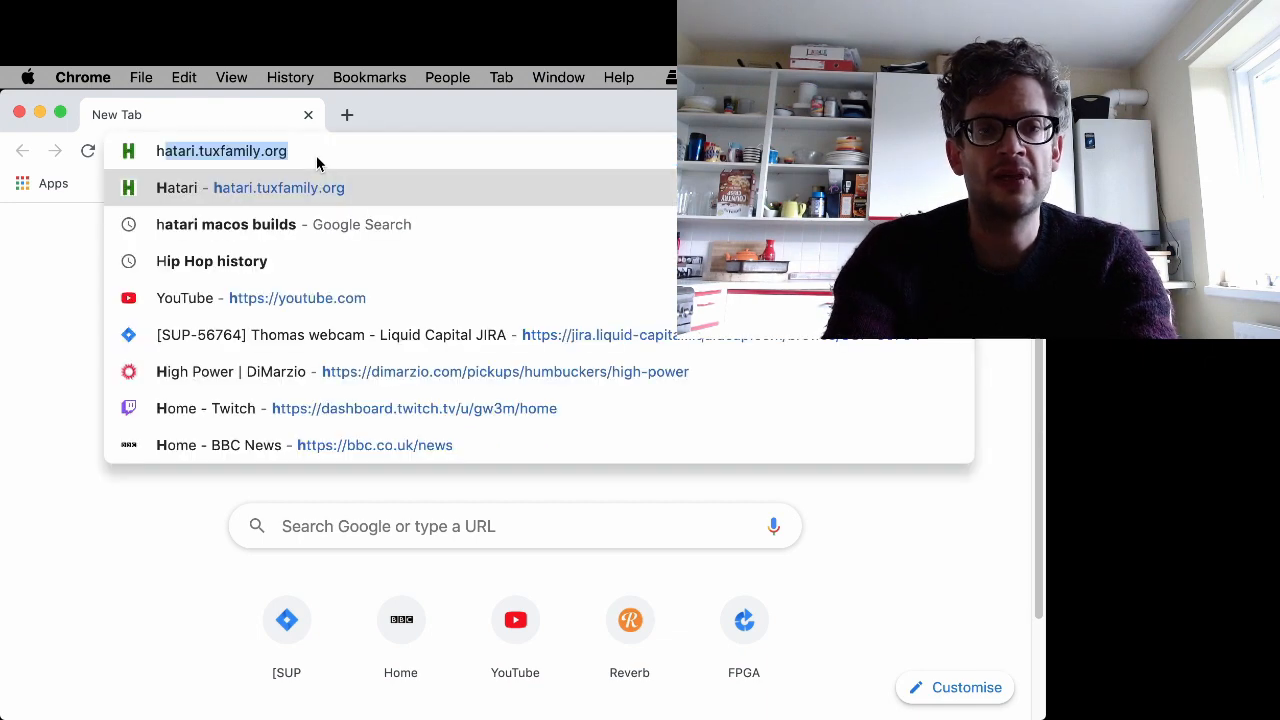
{"action": "type", "text": "ar"}
{"action": "key", "text": "BackSpace"}
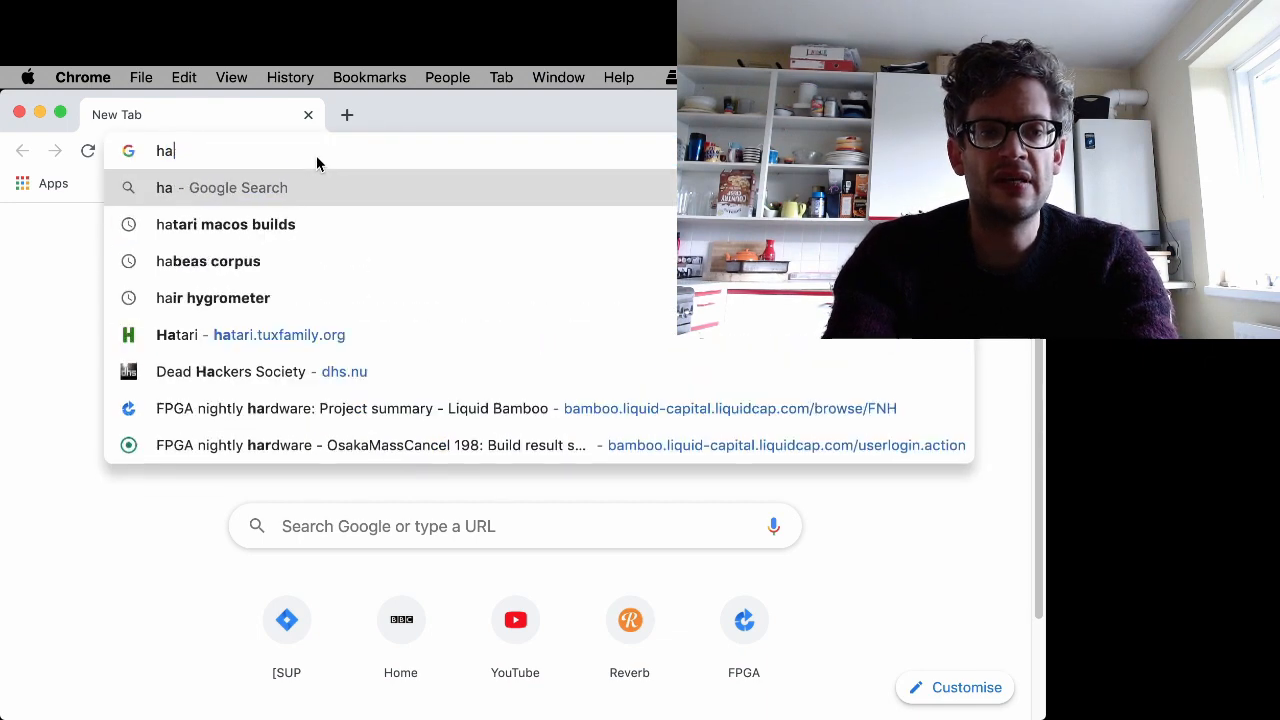
{"action": "type", "text": "tari.tuxfamily.org"}
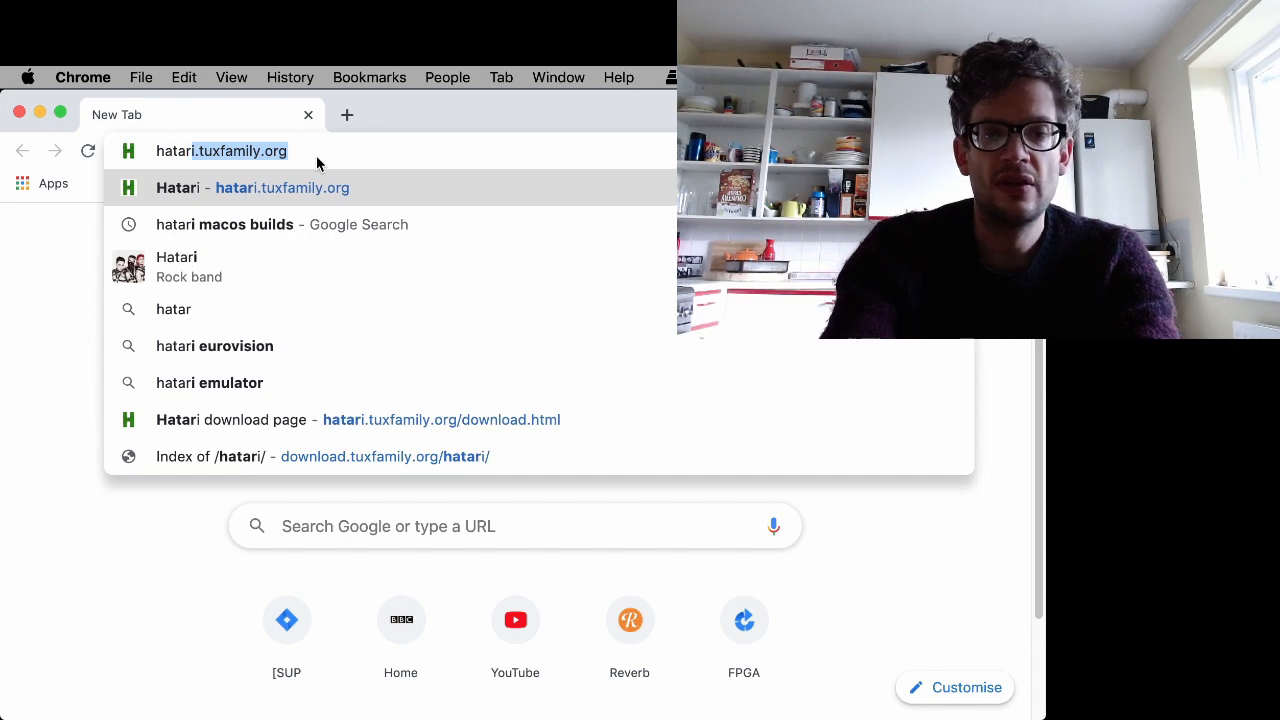
{"action": "key", "text": "Right"}
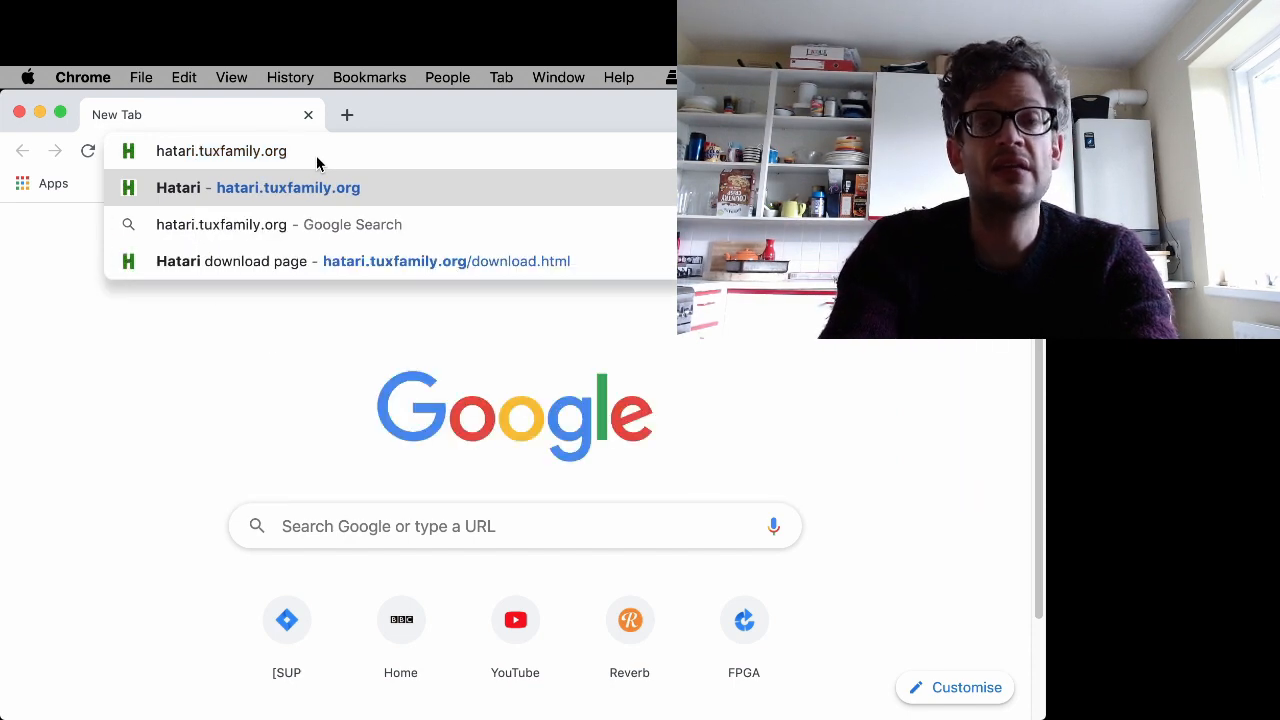
{"action": "key", "text": "Return"}
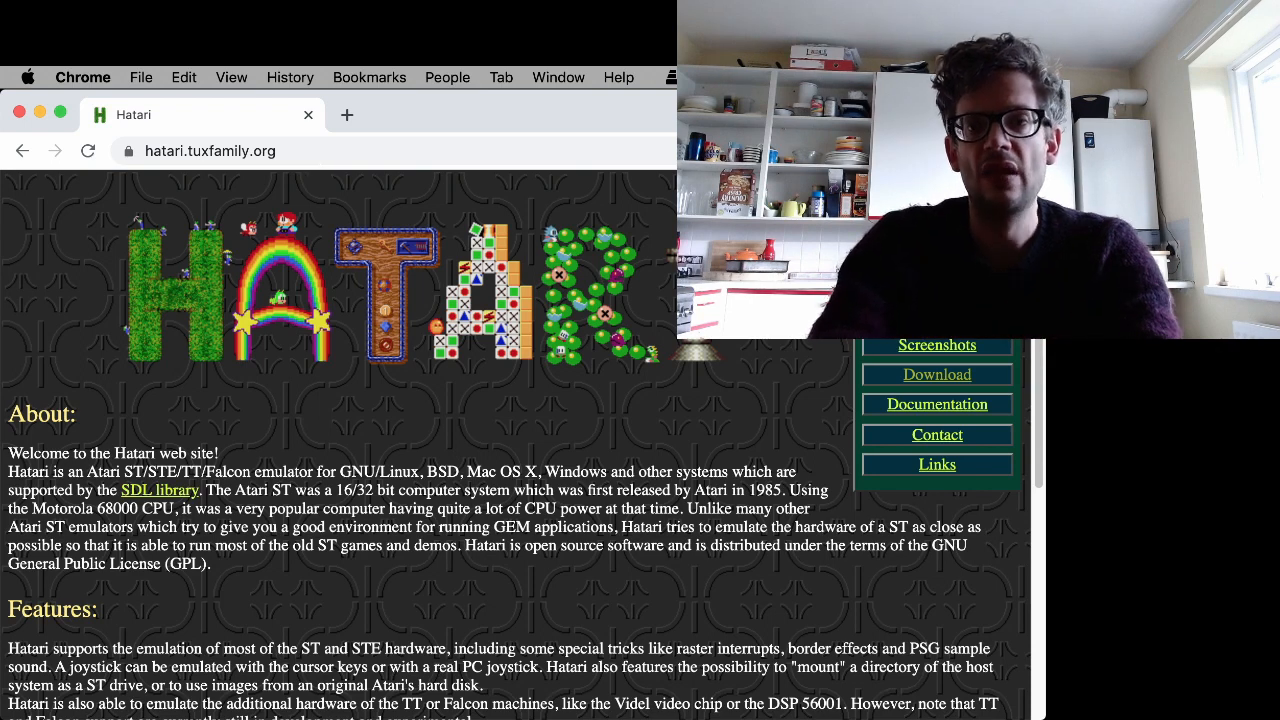
- Go to the Hatari download area and open the 2.2.1 release folder
{"action": "left_click", "coordinate": [968, 386]}
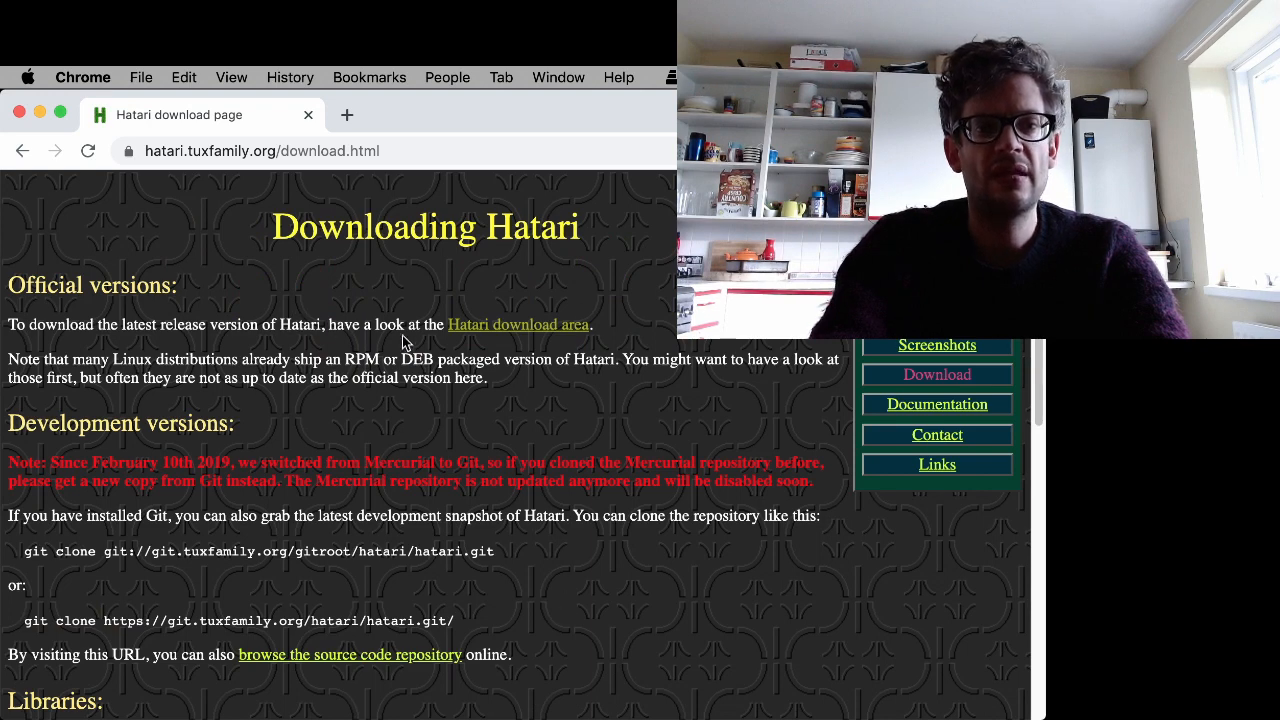
{"action": "left_click", "coordinate": [518, 330]}
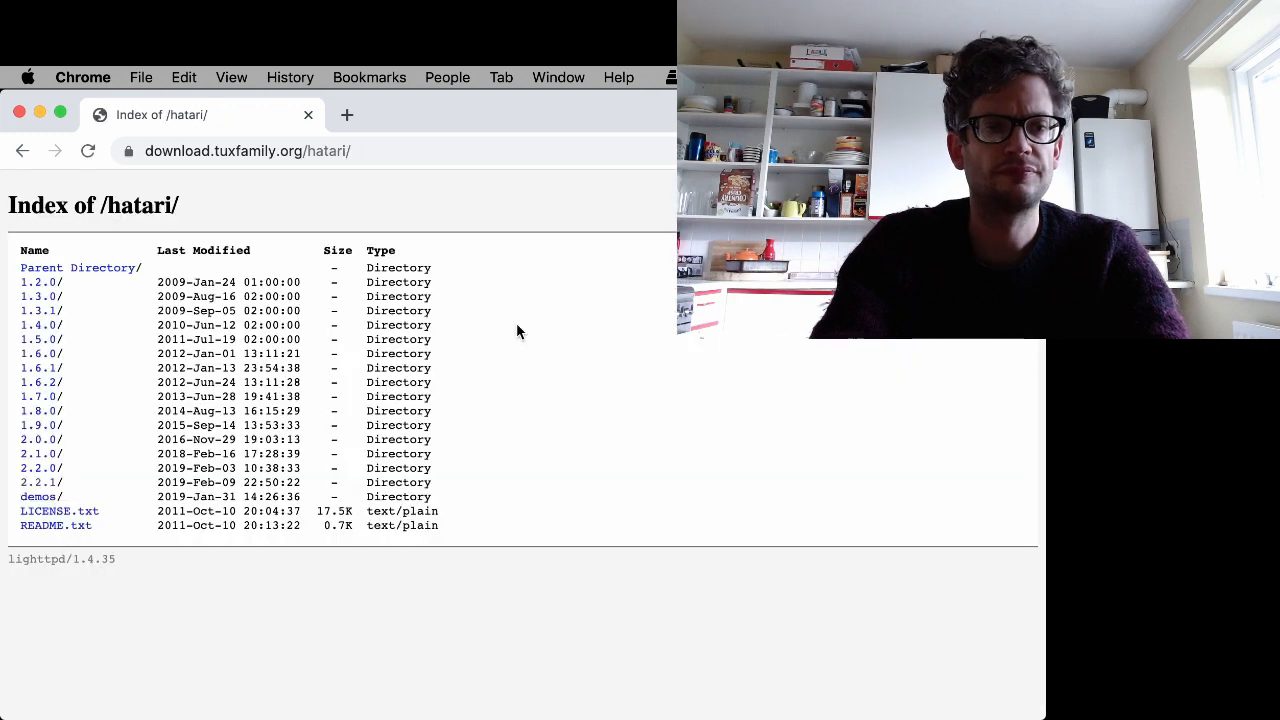
{"action": "left_click", "coordinate": [47, 488]}
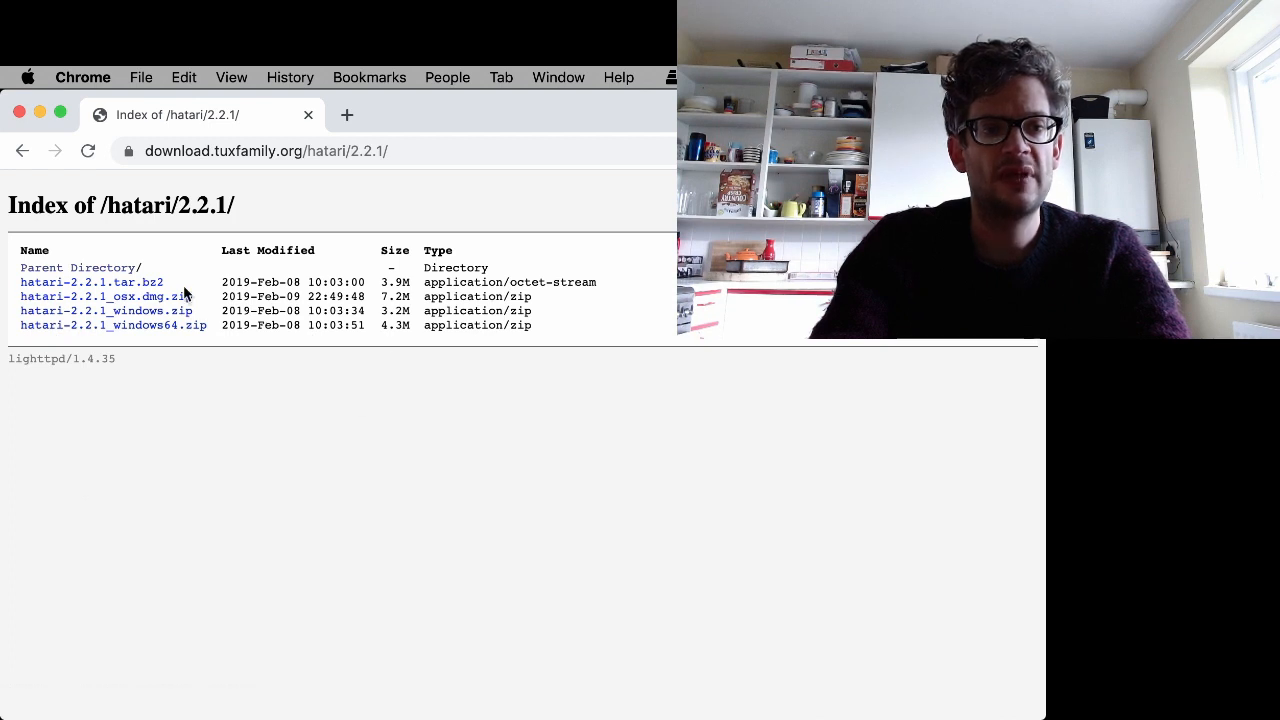
- Save hatari-2.2.1_osx.dmg.zip to the Desktop
{"action": "right_click", "coordinate": [103, 302]}
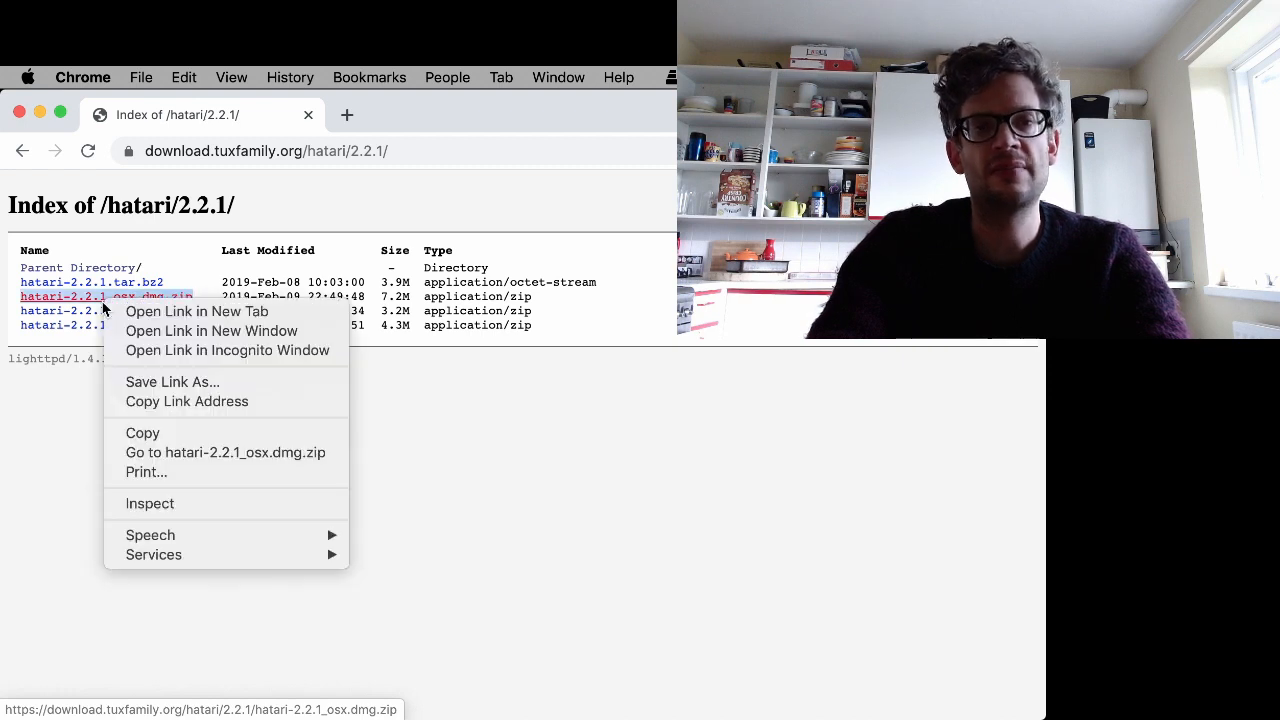
{"action": "left_click", "coordinate": [200, 384]}
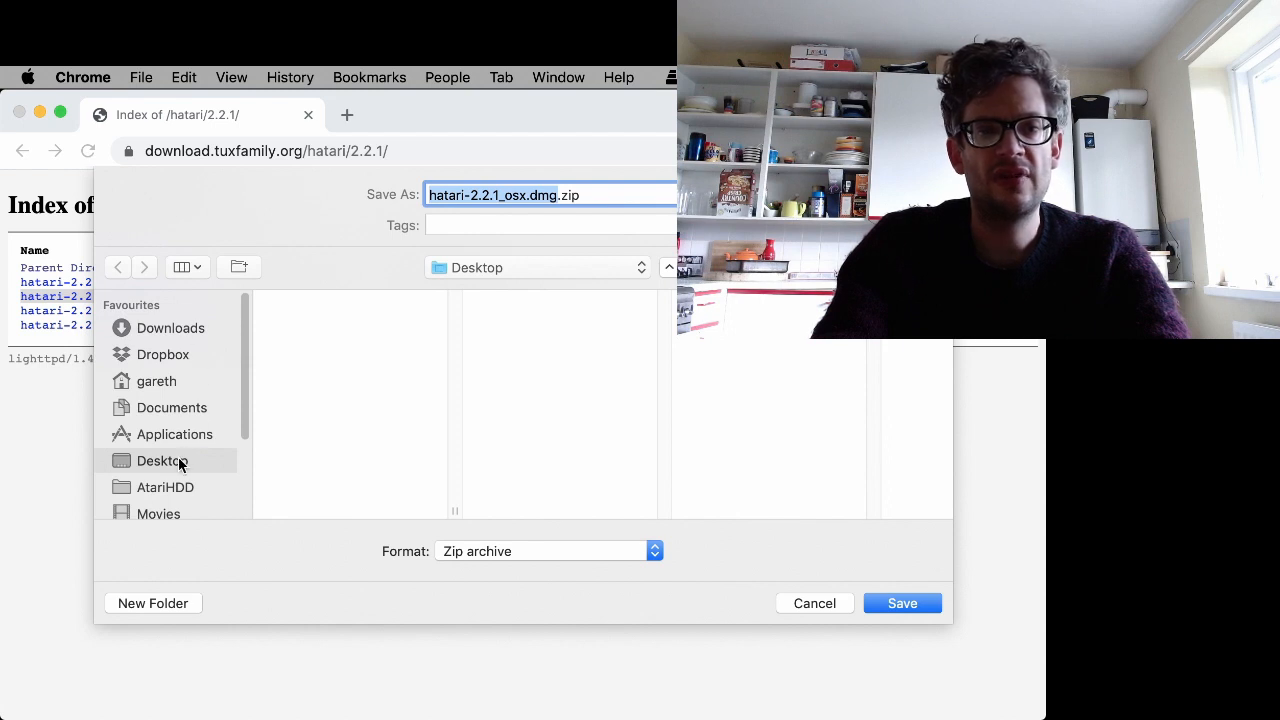
{"action": "left_click", "coordinate": [902, 604]}
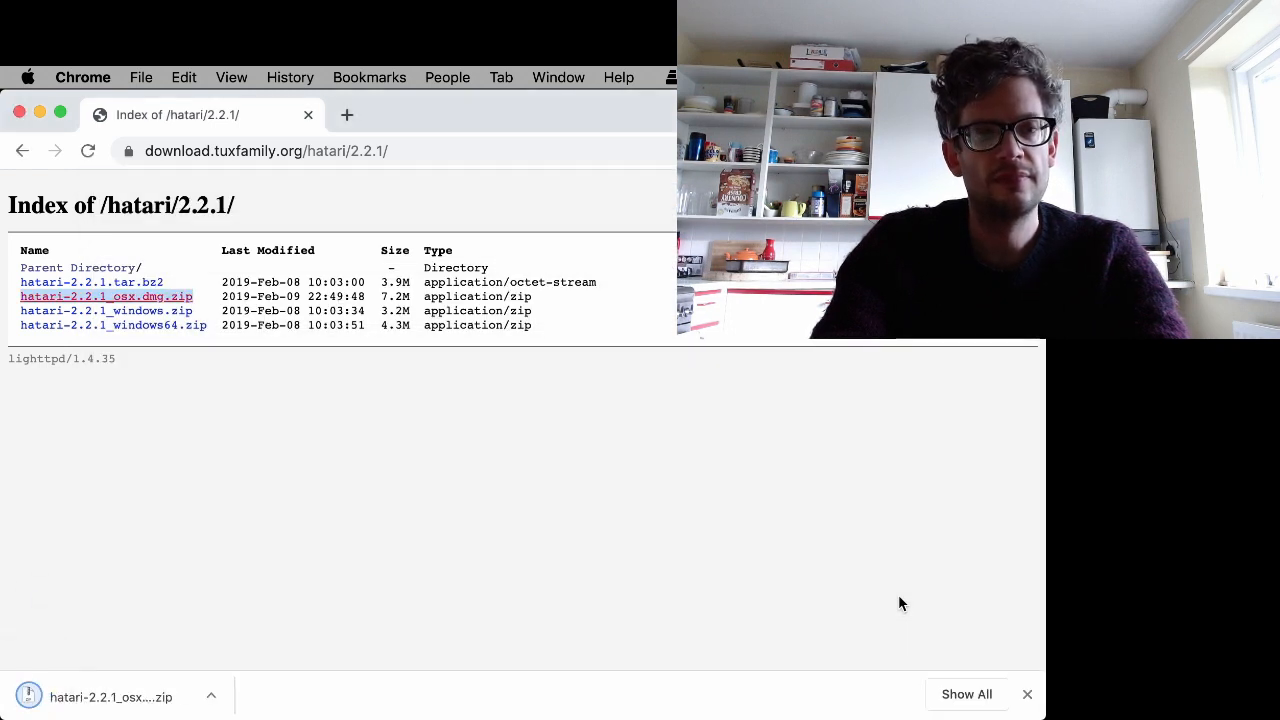
- Open a new tab and search Google for atari tos versions
{"action": "left_click", "coordinate": [350, 115]}
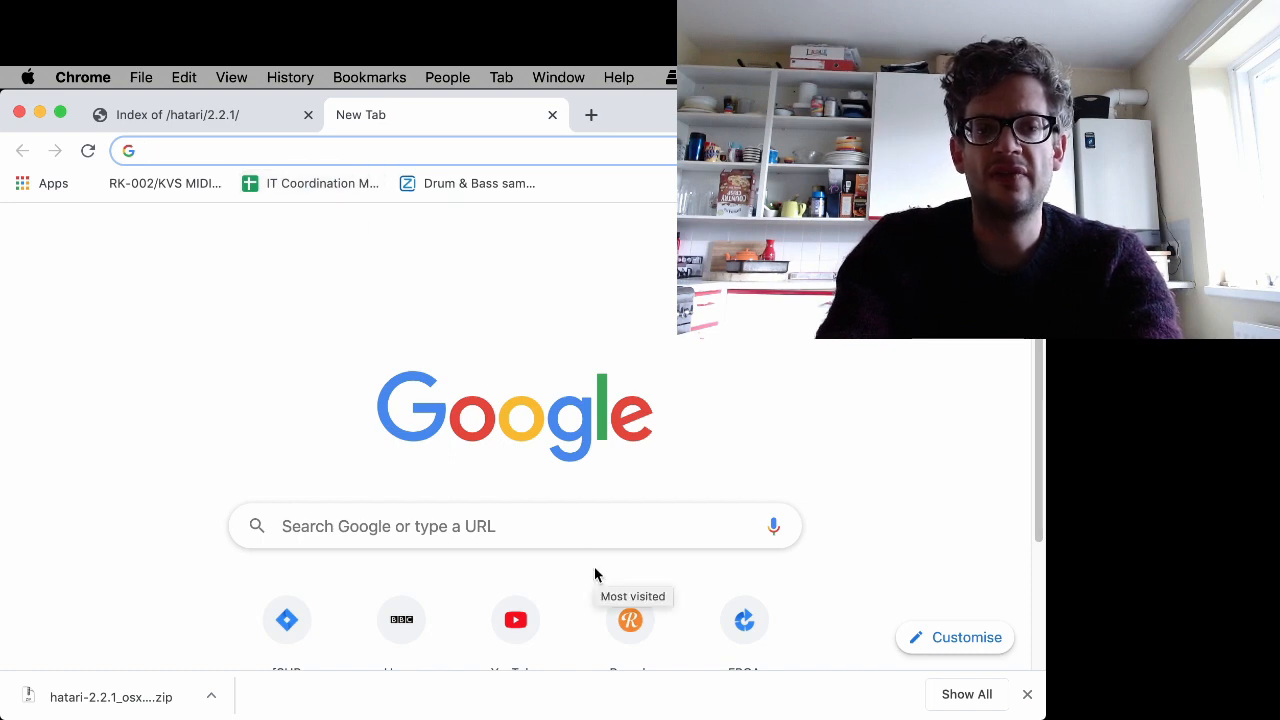
{"action": "type", "text": "to"}
{"action": "key", "text": "BackSpace"}
{"action": "key", "text": "BackSpace"}
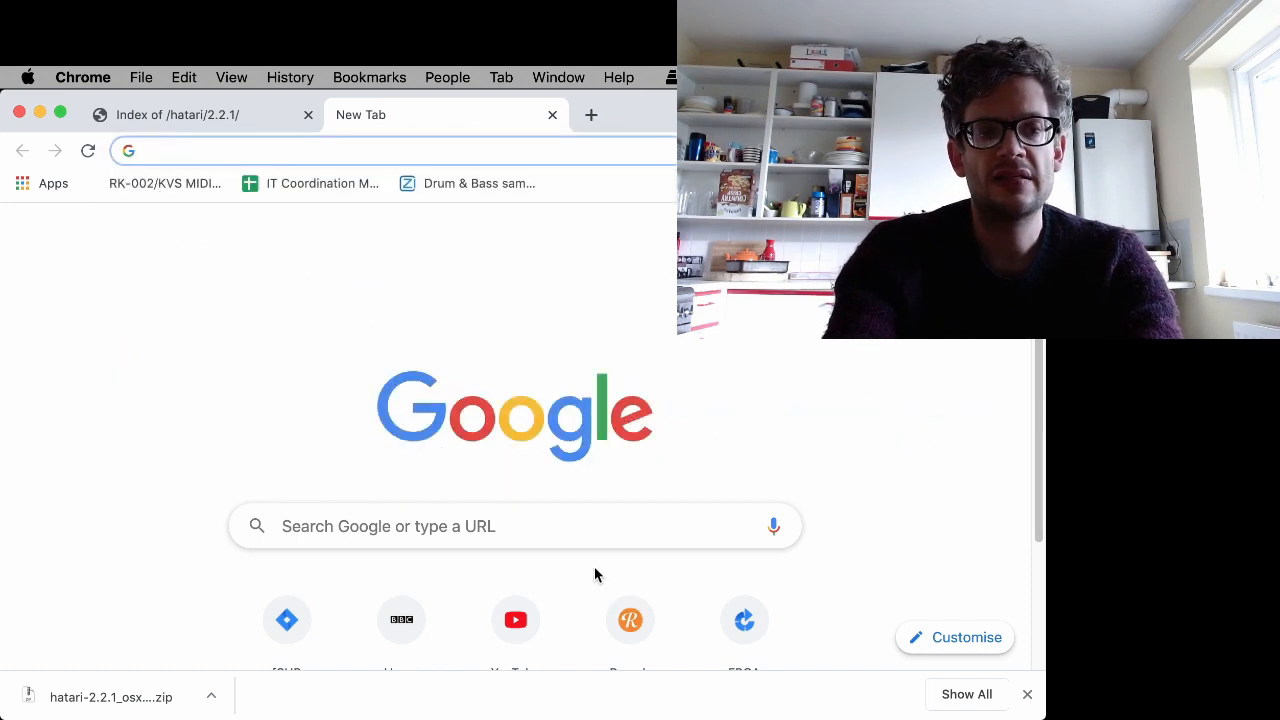
{"action": "type", "text": "atari"}
{"action": "key", "text": "Return"}
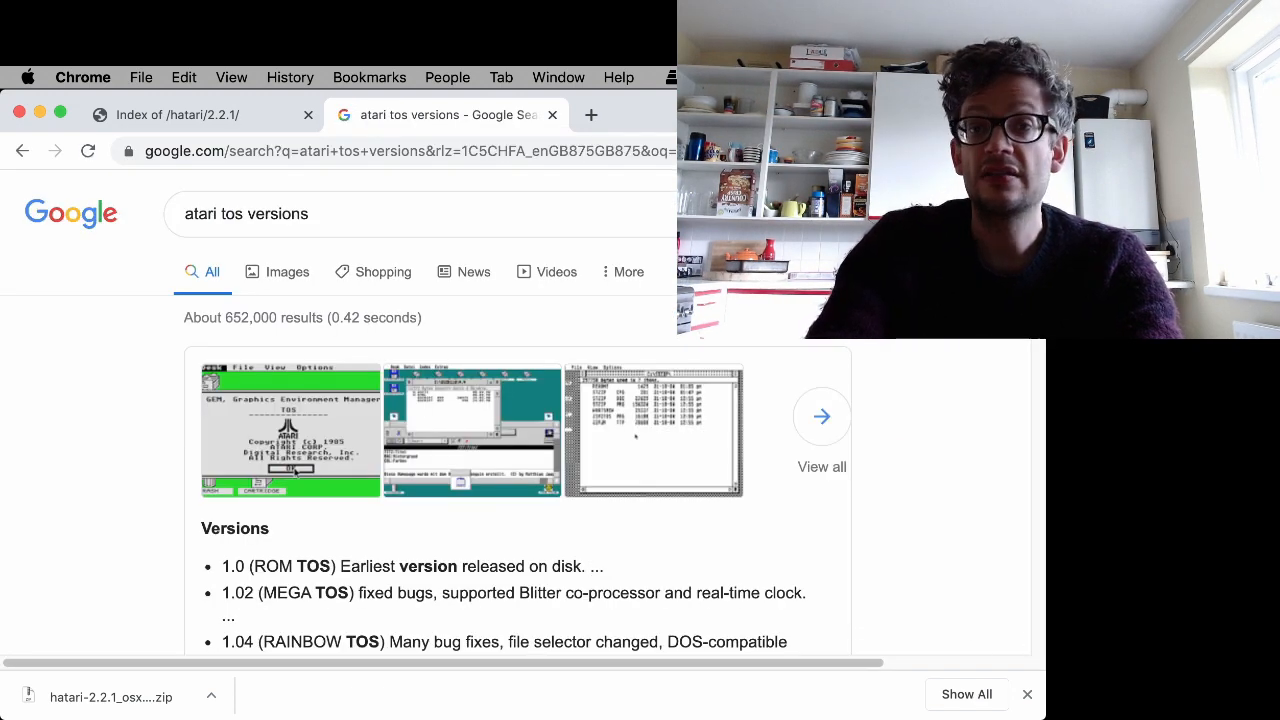
- Open the TOS Images collection result and browse through the listed TOS versions and their images
{"action": "scroll", "coordinate": [512, 440], "scroll_direction": "down", "scroll_amount": 5}
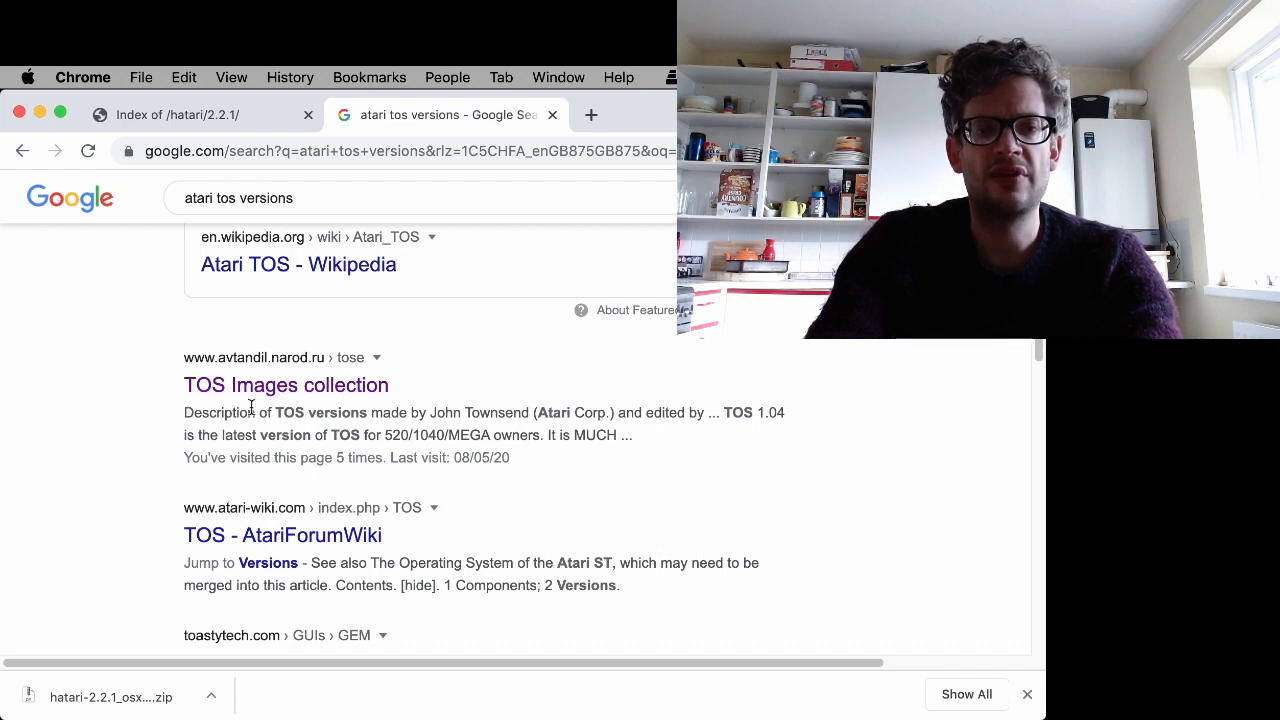
{"action": "left_click", "coordinate": [283, 393]}
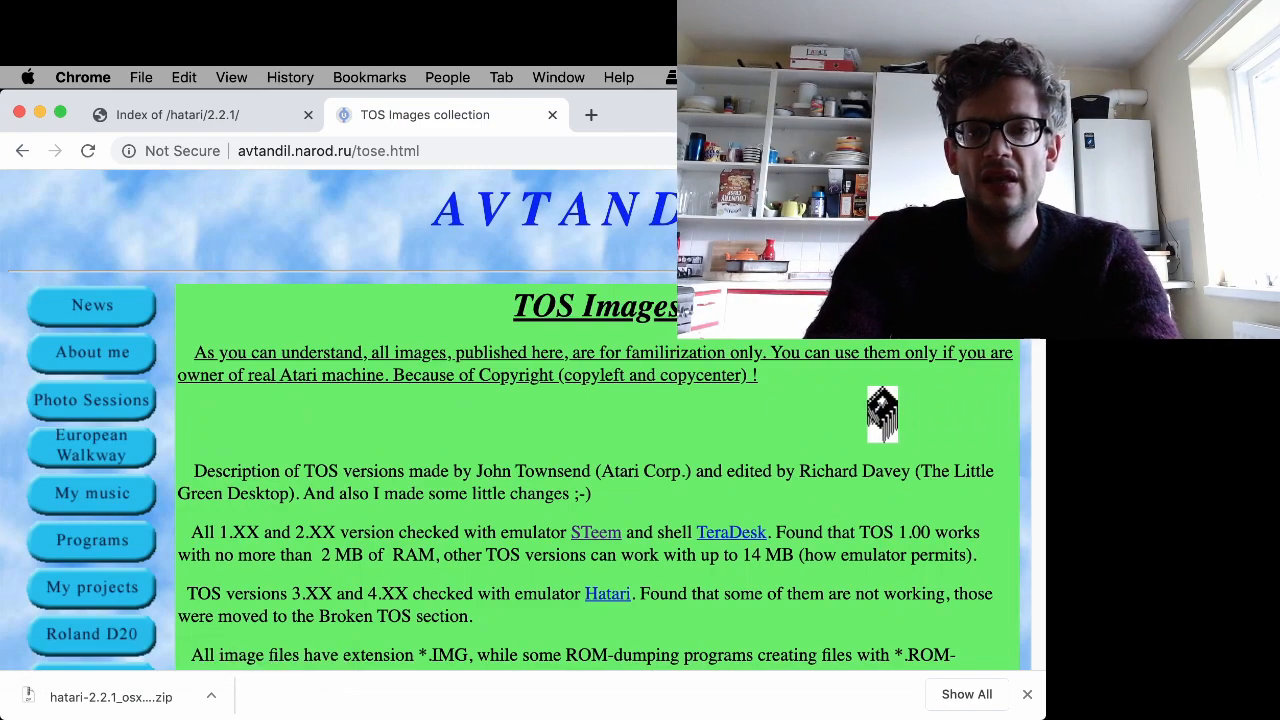
{"action": "scroll", "coordinate": [520, 420], "scroll_direction": "down", "scroll_amount": 10}
{"action": "scroll", "coordinate": [597, 420], "scroll_direction": "down", "scroll_amount": 15}
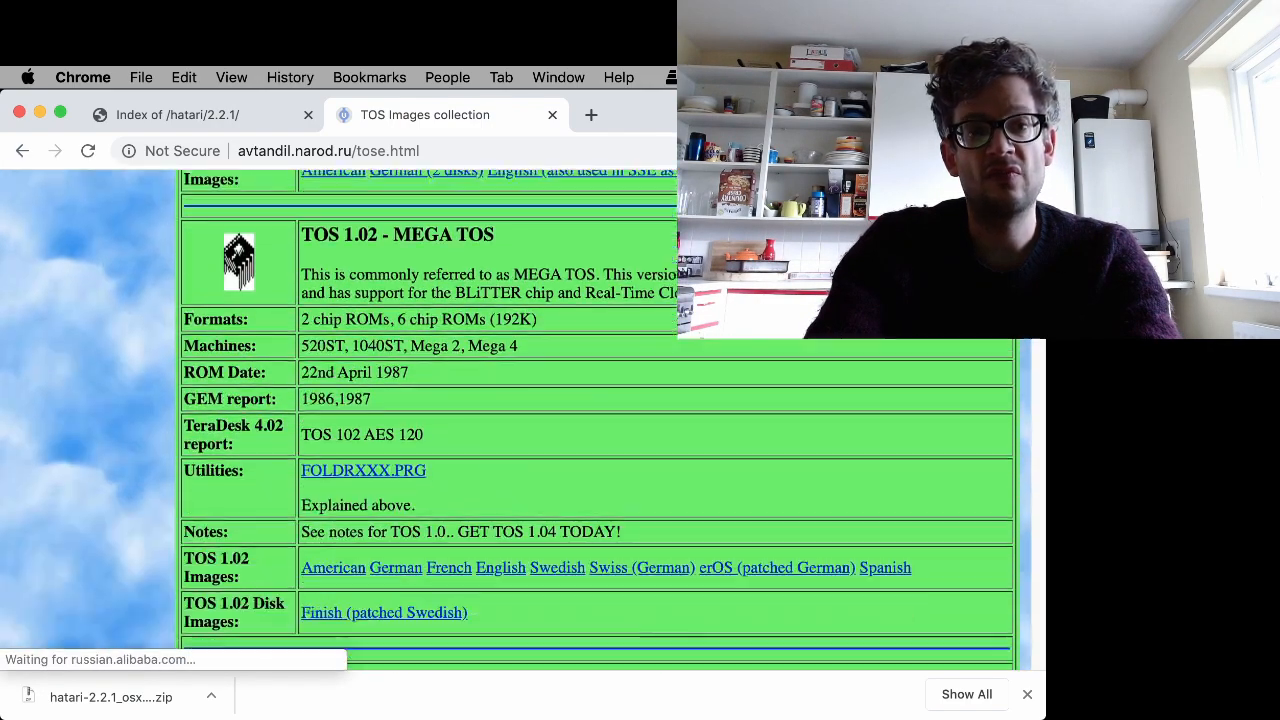
{"action": "scroll", "coordinate": [597, 420], "scroll_direction": "down", "scroll_amount": 15}
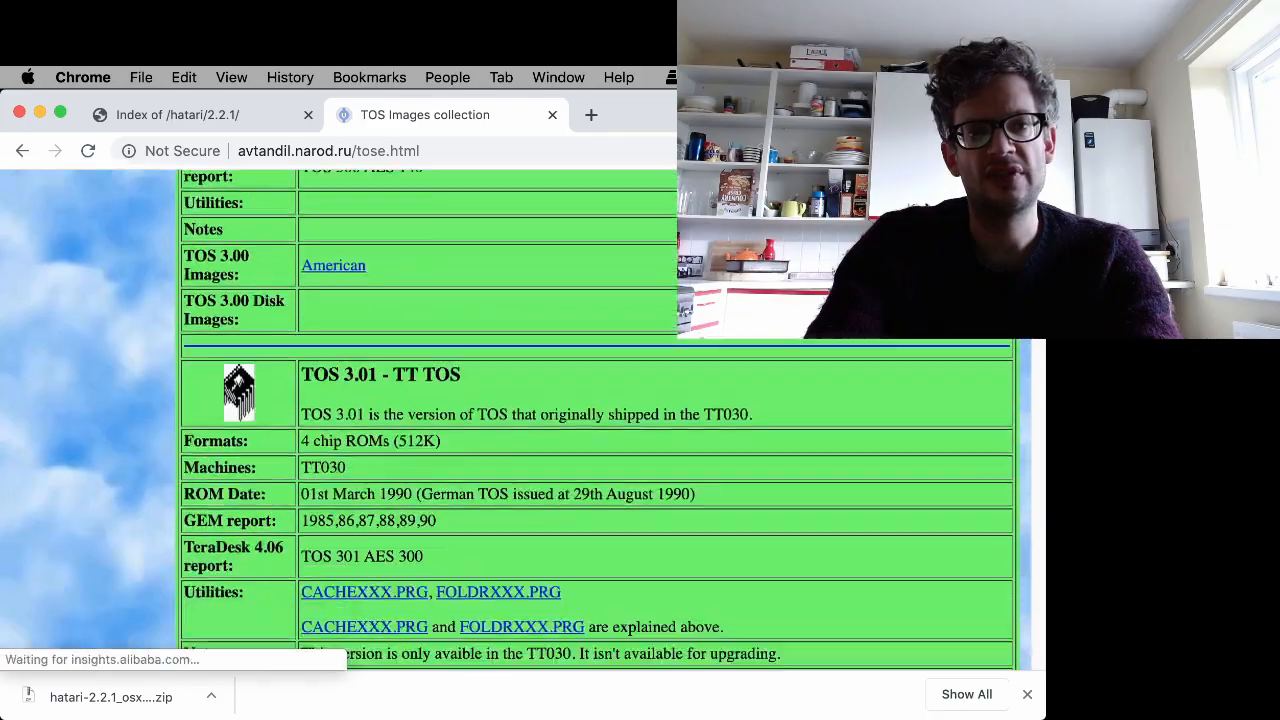
{"action": "scroll", "coordinate": [597, 420], "scroll_direction": "up", "scroll_amount": 6}
{"action": "scroll", "coordinate": [597, 420], "scroll_direction": "up", "scroll_amount": 10}
{"action": "scroll", "coordinate": [597, 420], "scroll_direction": "down", "scroll_amount": 6}
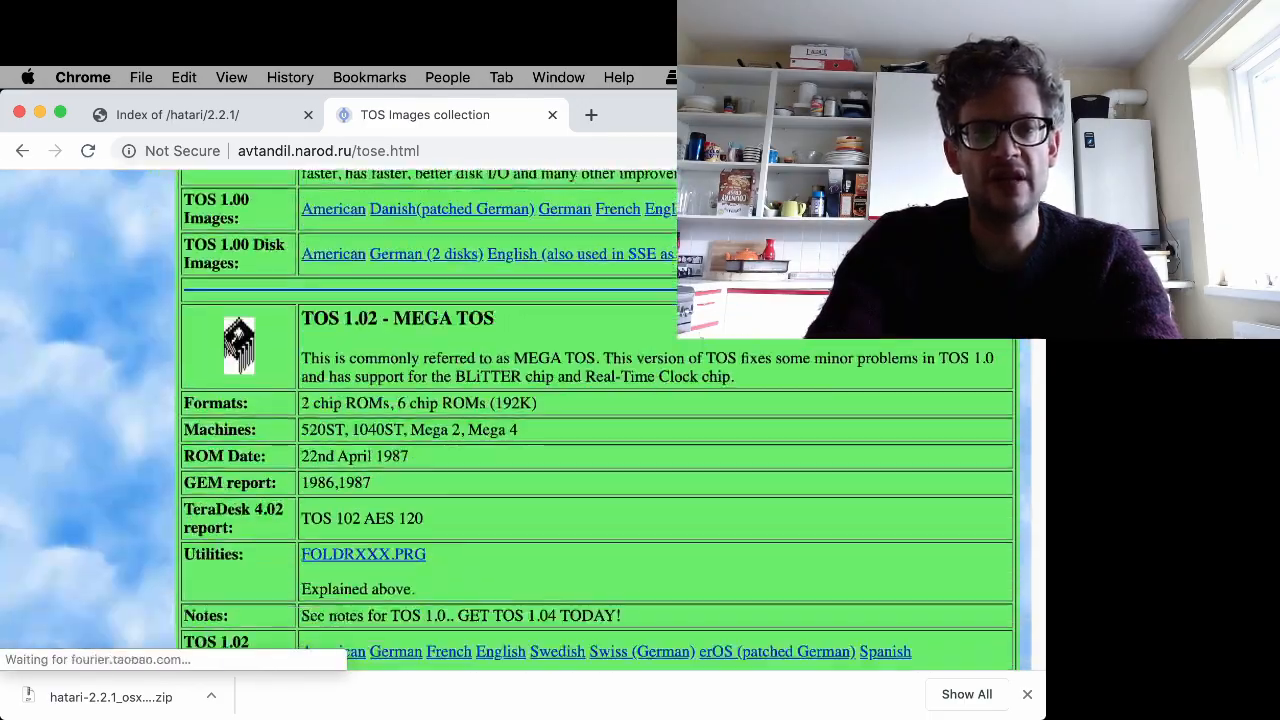
{"action": "scroll", "coordinate": [597, 420], "scroll_direction": "up", "scroll_amount": 8}
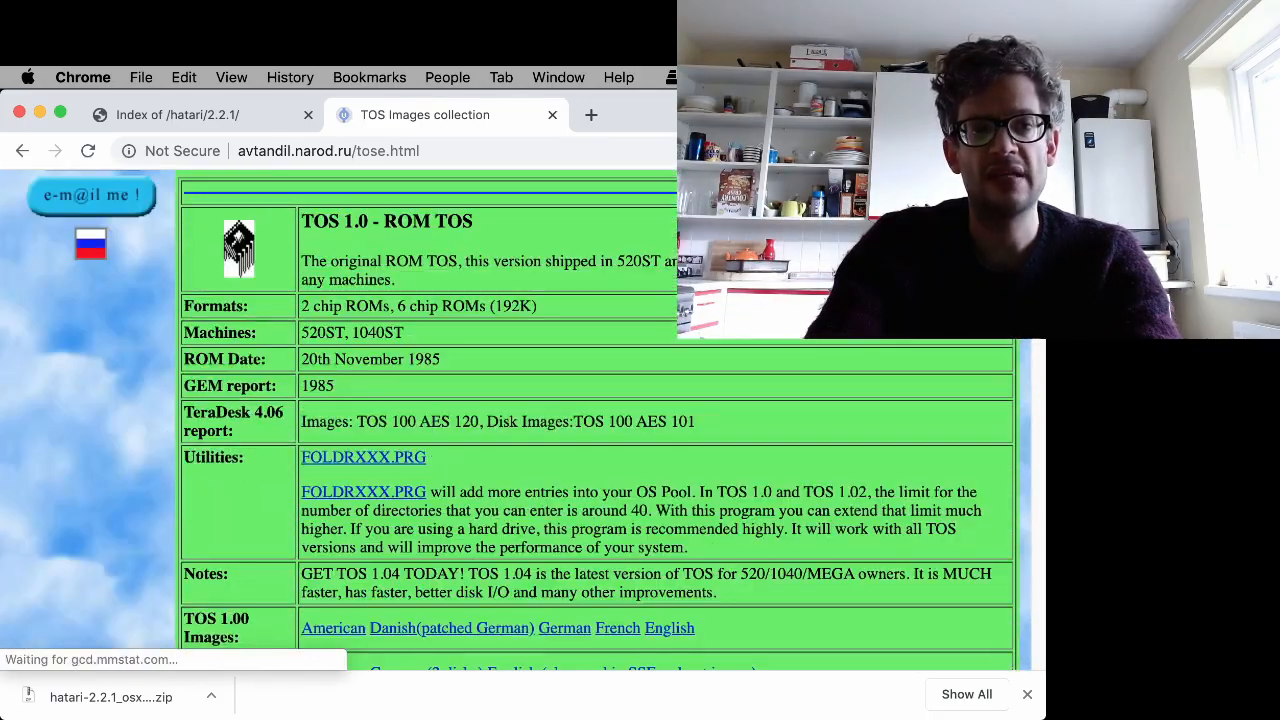
{"action": "scroll", "coordinate": [597, 420], "scroll_direction": "down", "scroll_amount": 7}
{"action": "scroll", "coordinate": [597, 420], "scroll_direction": "down", "scroll_amount": 1}
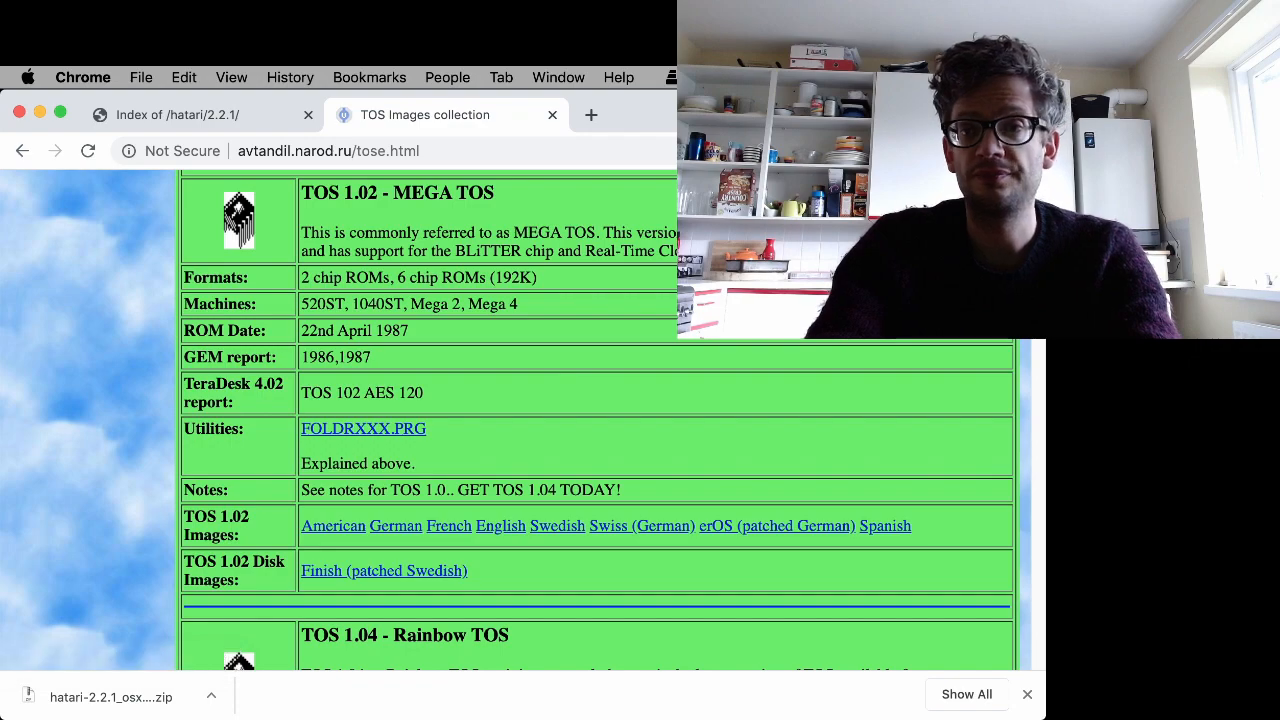
{"action": "scroll", "coordinate": [596, 420], "scroll_direction": "down", "scroll_amount": 20}
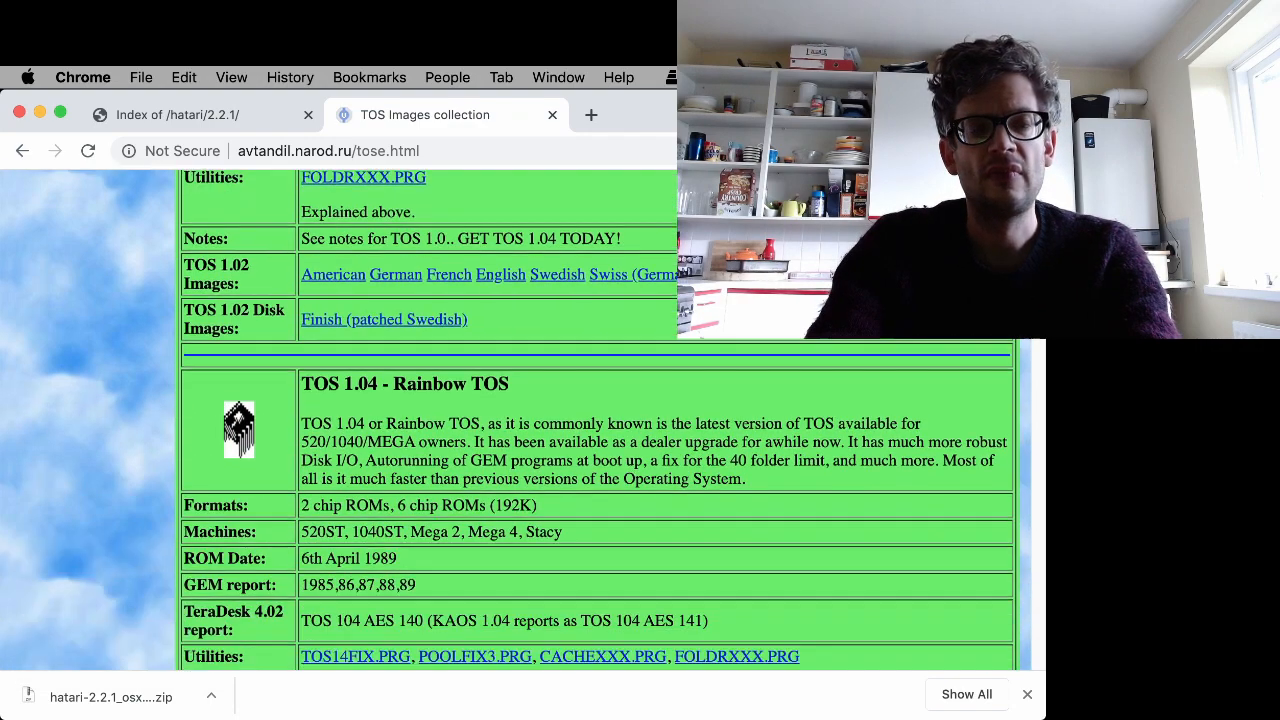
{"action": "scroll", "coordinate": [596, 420], "scroll_direction": "down", "scroll_amount": 5}
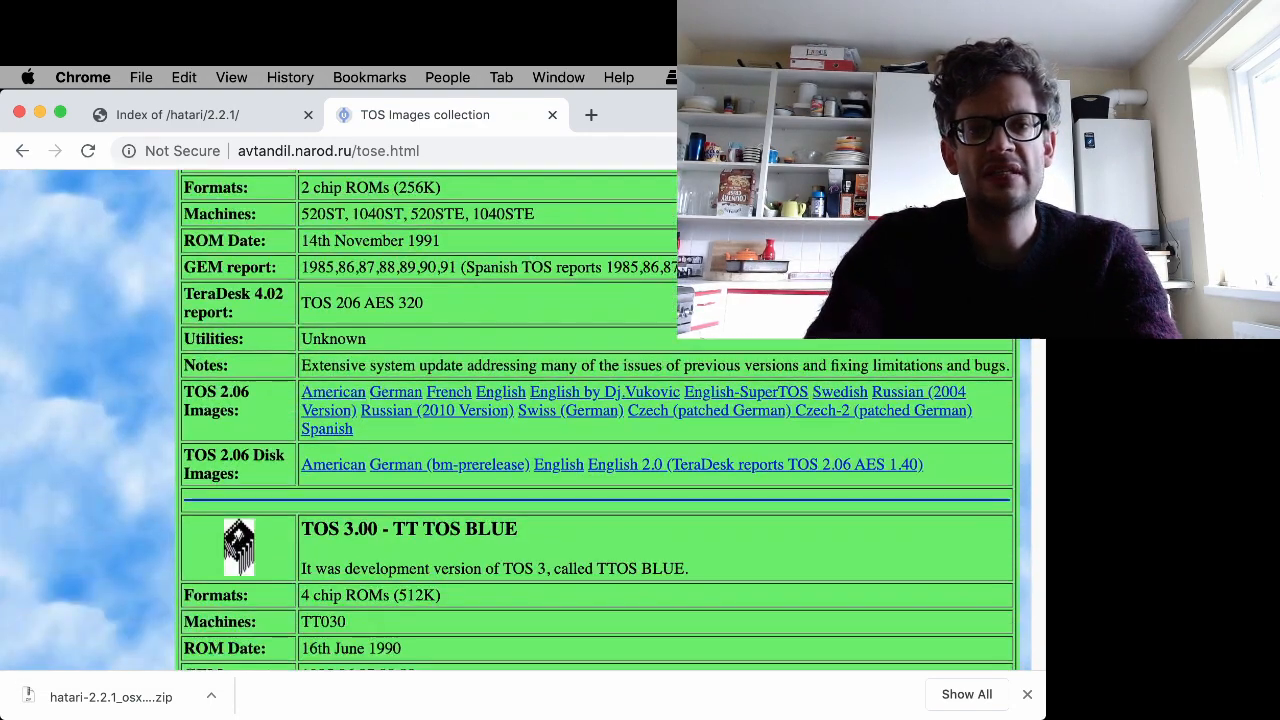
{"action": "scroll", "coordinate": [596, 420], "scroll_direction": "up", "scroll_amount": 2}
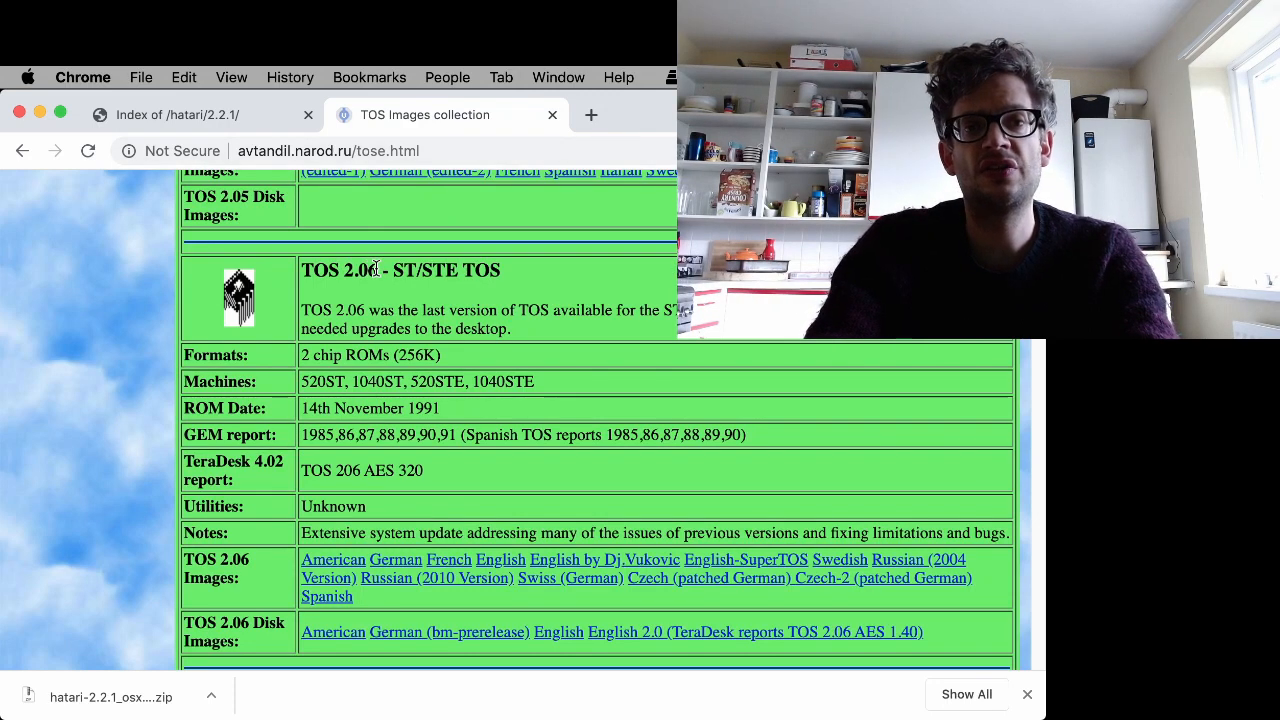
- Save the English TOS 2.06 image tos206uk.zip to the Desktop
{"action": "right_click", "coordinate": [507, 561]}
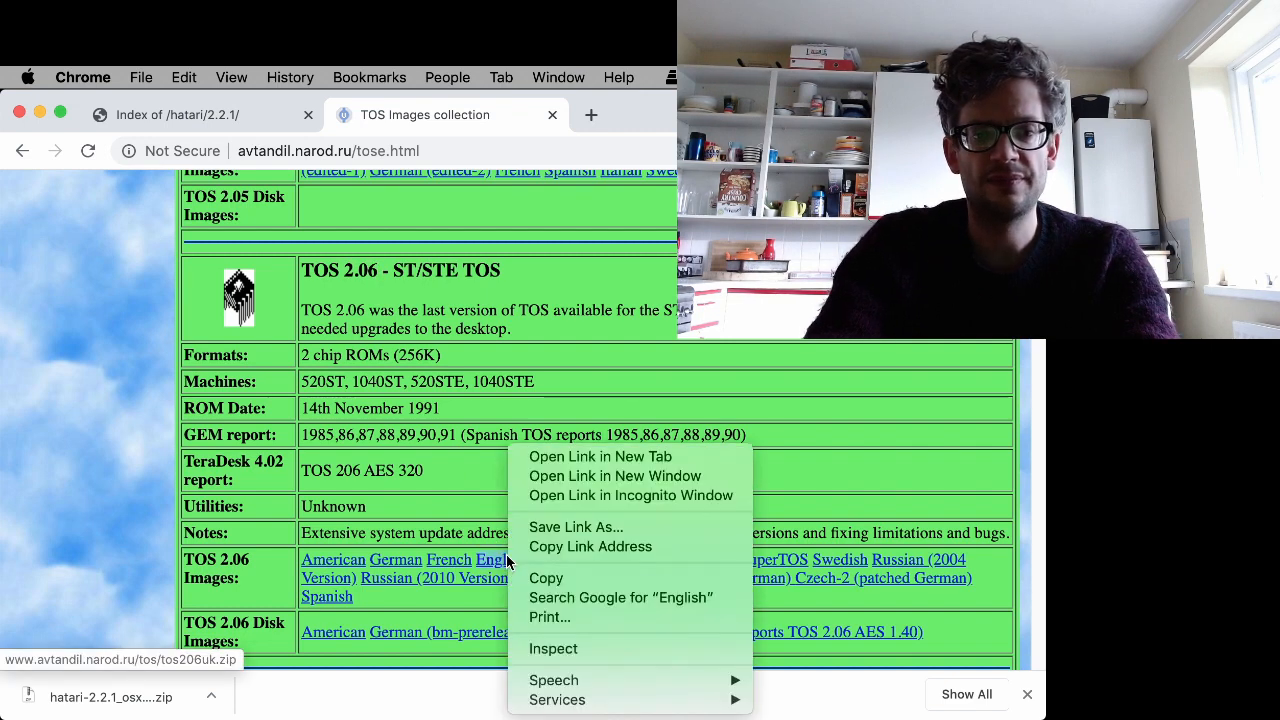
{"action": "left_click", "coordinate": [593, 528]}
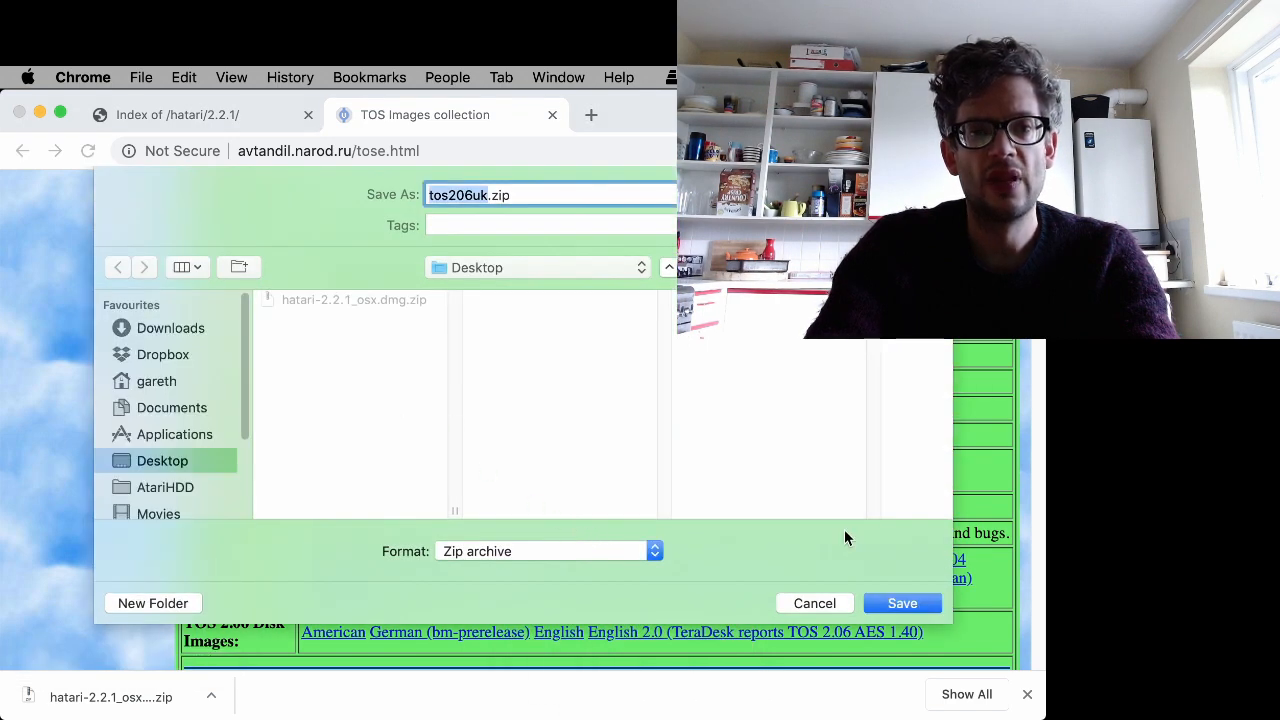
{"action": "left_click", "coordinate": [903, 603]}
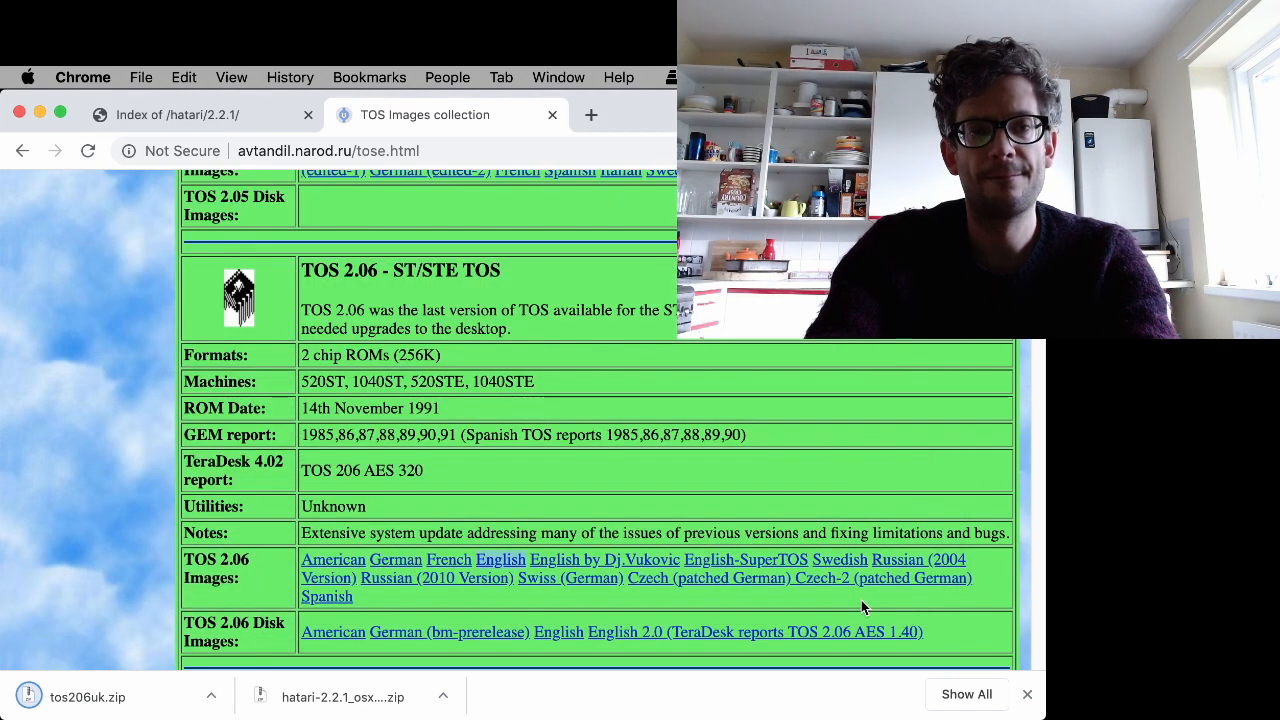
- Close the browser window and open hatari-2.2.1_osx.dmg.zip from the Desktop
{"action": "left_click", "coordinate": [38, 113]}
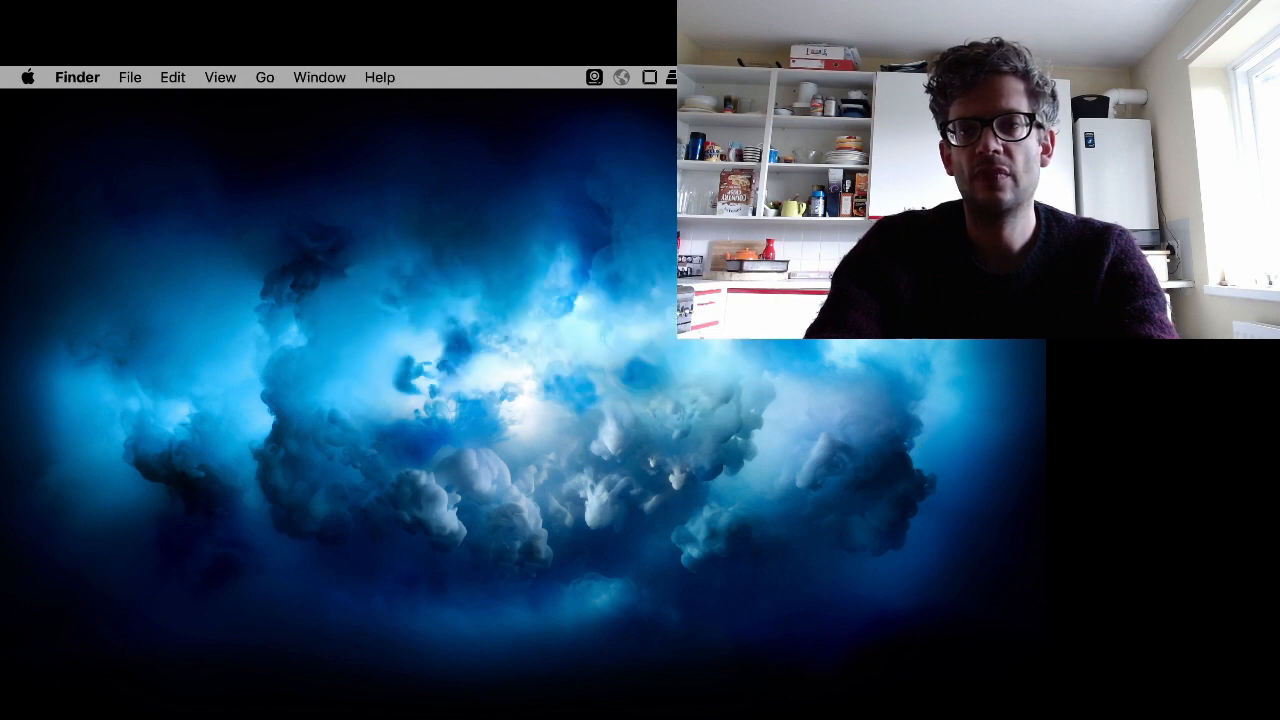
{"action": "right_click", "coordinate": [841, 138]}
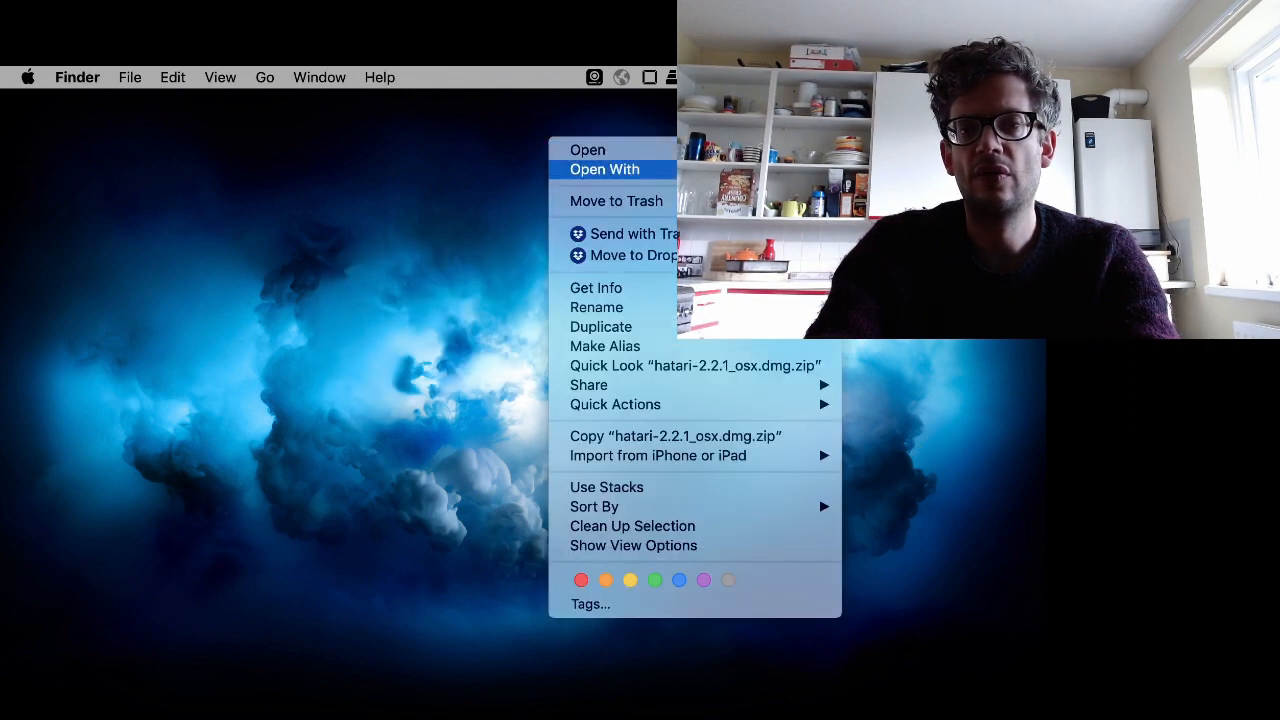
{"action": "left_click", "coordinate": [765, 201]}
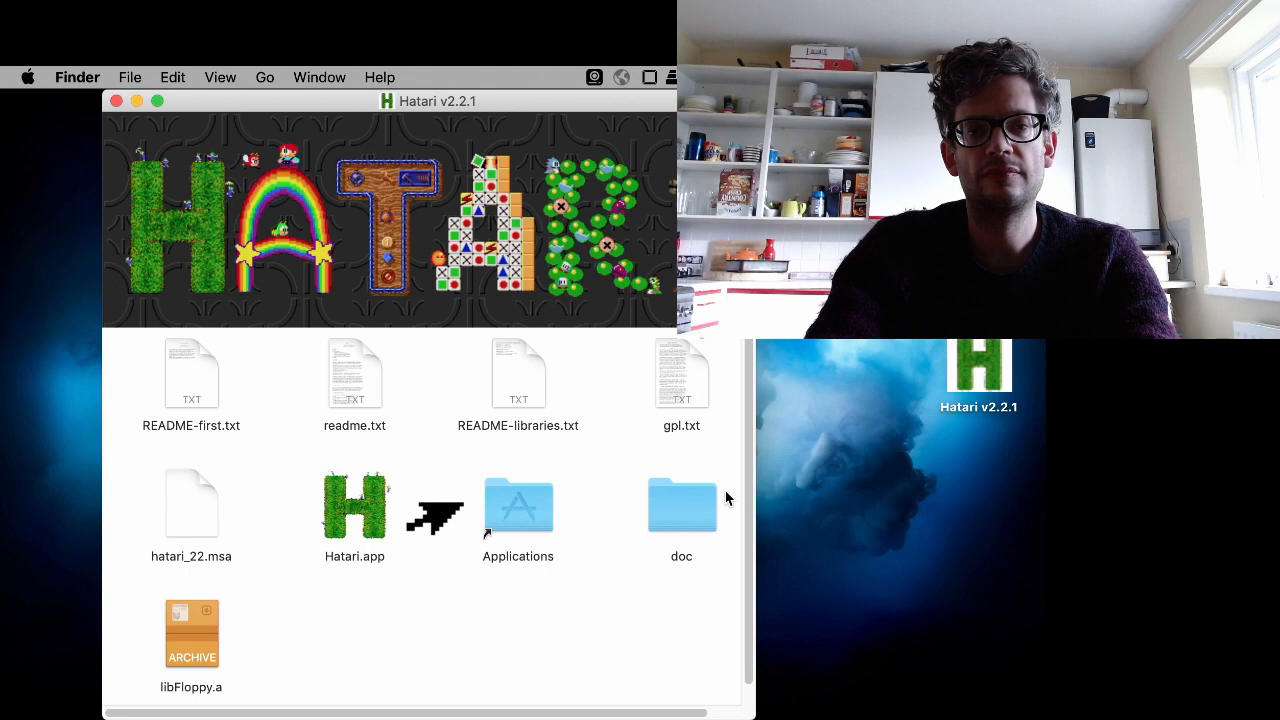
- Copy Hatari.app into the Applications folder and close the Hatari v2.2.1 disk window
{"action": "left_click", "coordinate": [354, 514]}
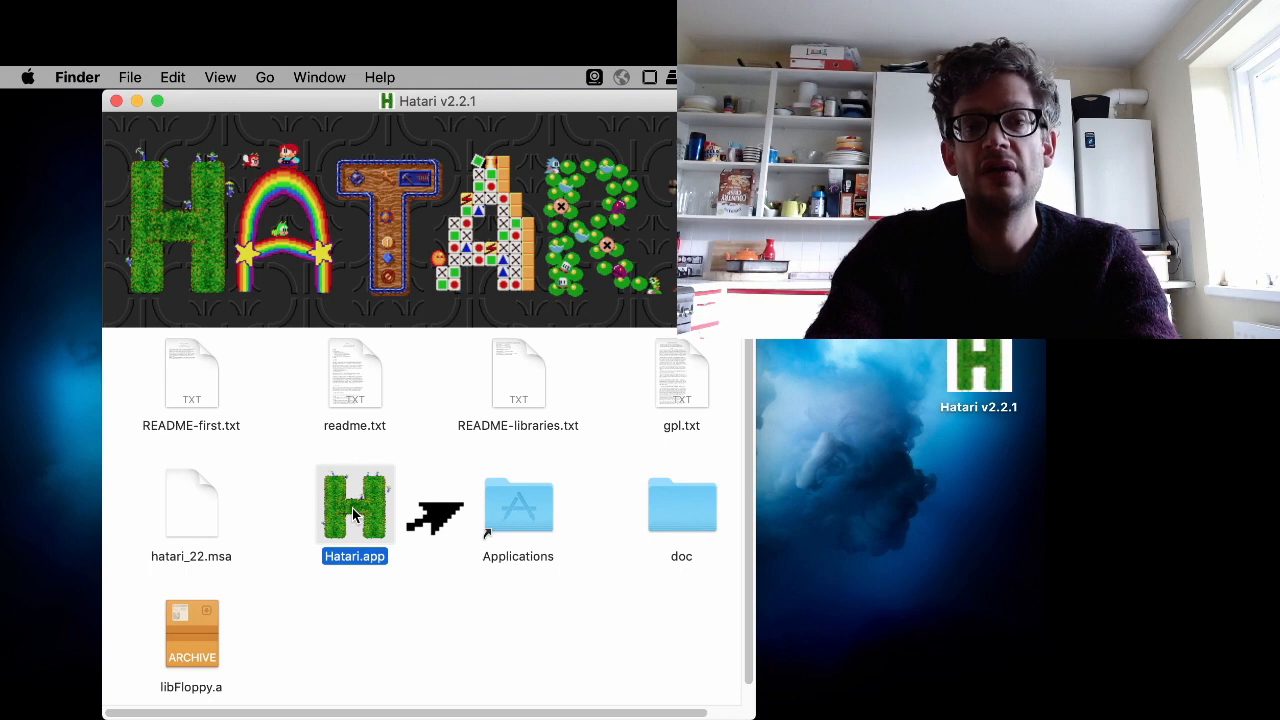
{"action": "left_click_drag", "start_coordinate": [354, 514], "coordinate": [503, 494]}
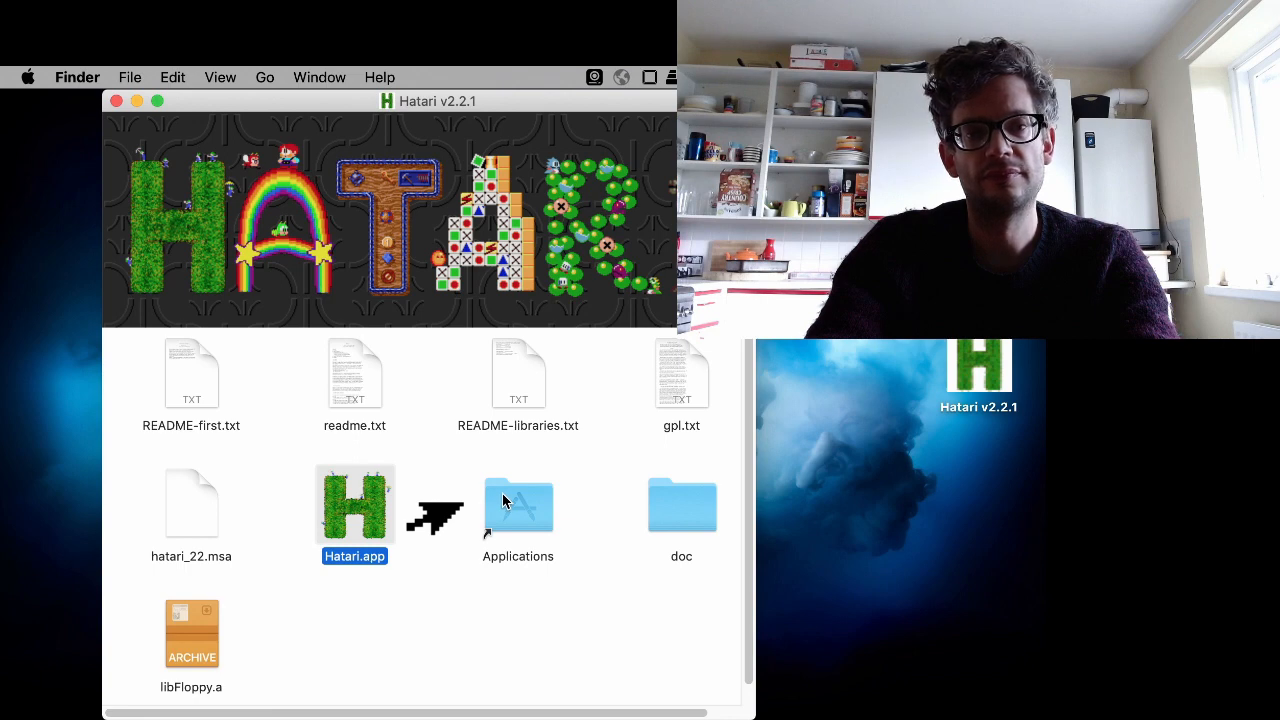
{"action": "left_click", "coordinate": [116, 102]}
- Open a Finder window on Applications and select Hatari.app
{"action": "mouse_move", "coordinate": [4, 208]}
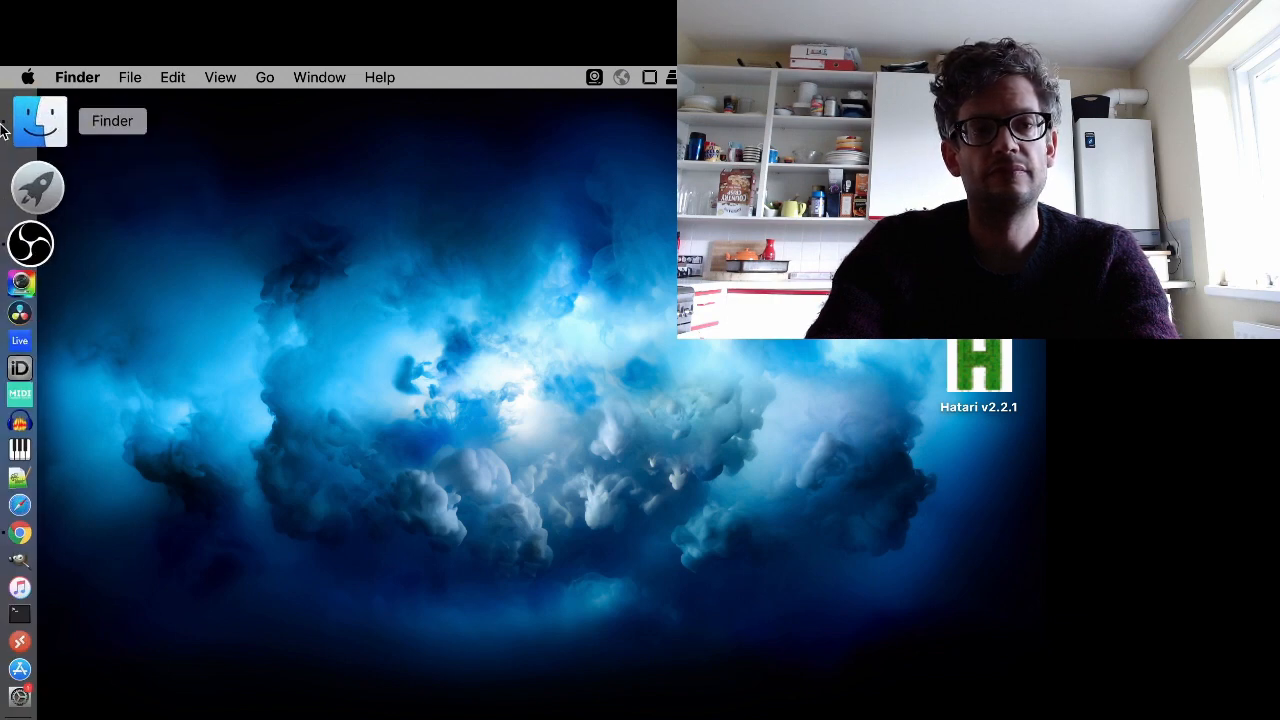
{"action": "left_click", "coordinate": [4, 126]}
{"action": "left_click", "coordinate": [232, 343]}
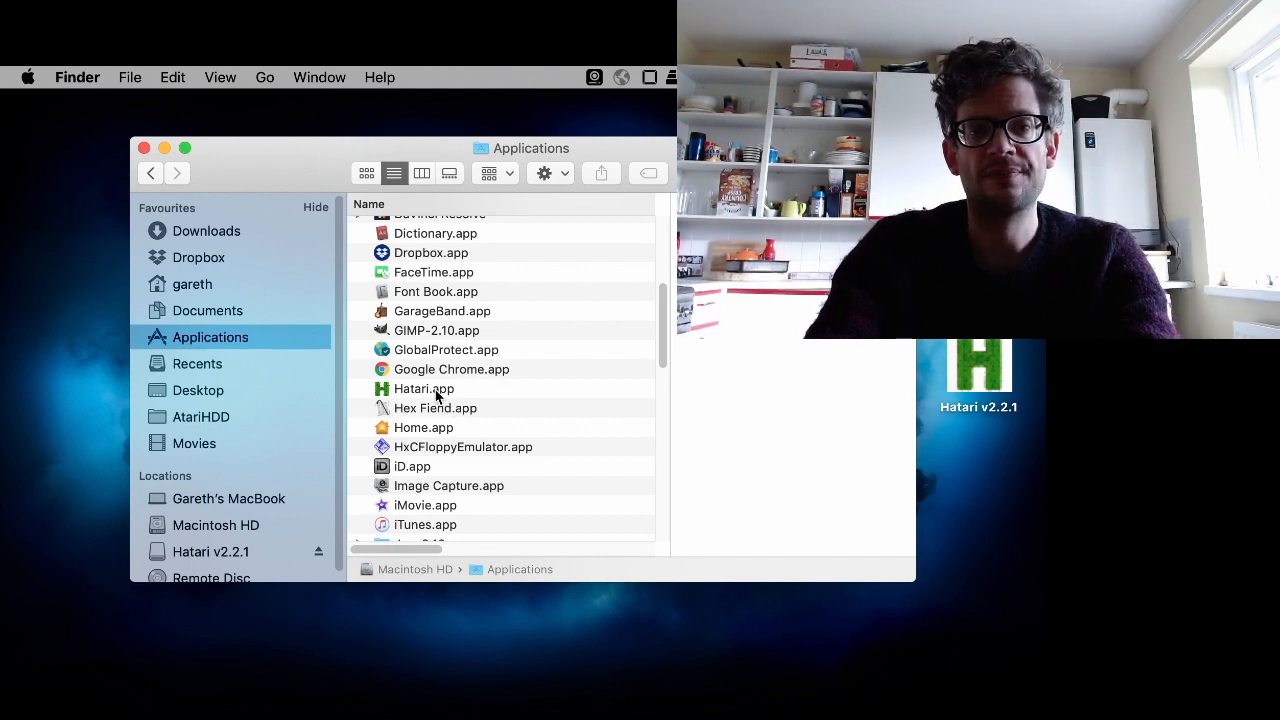
{"action": "left_click", "coordinate": [437, 396]}
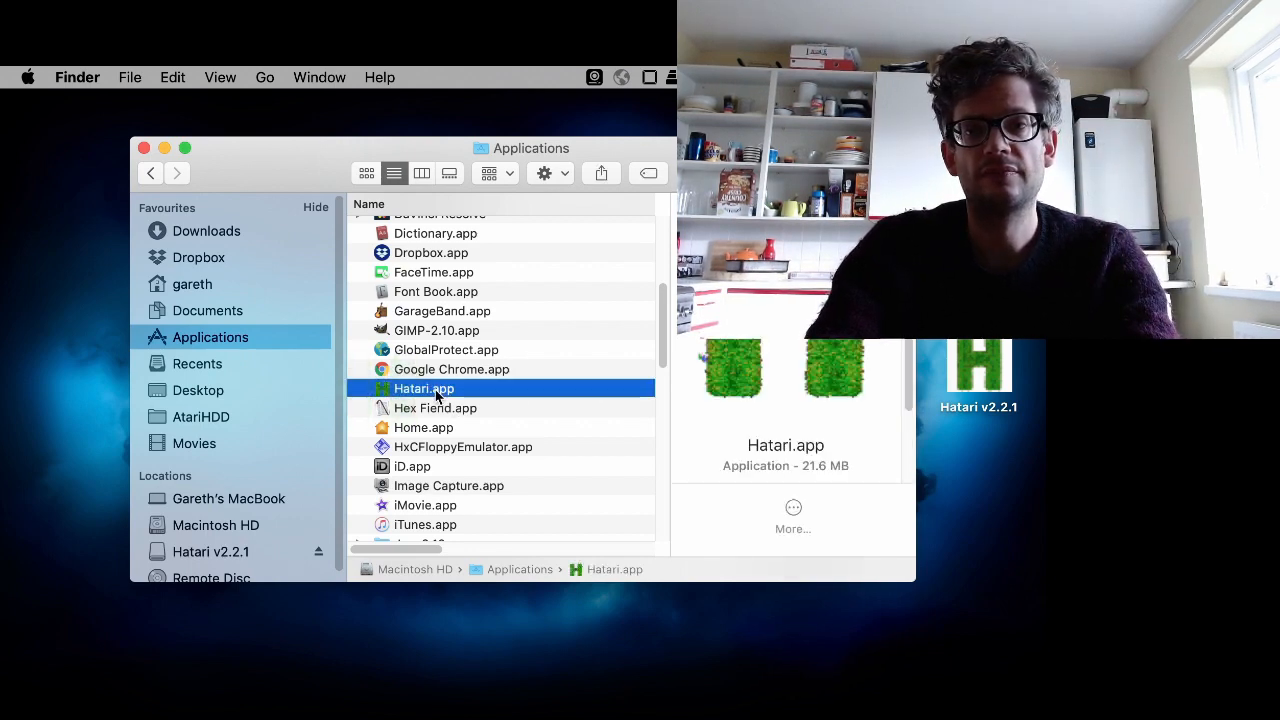
- Launch Hatari.app from Applications, approving the unidentified-developer warning, and dismiss the missing TOS file alert
{"action": "double_click", "coordinate": [437, 396]}
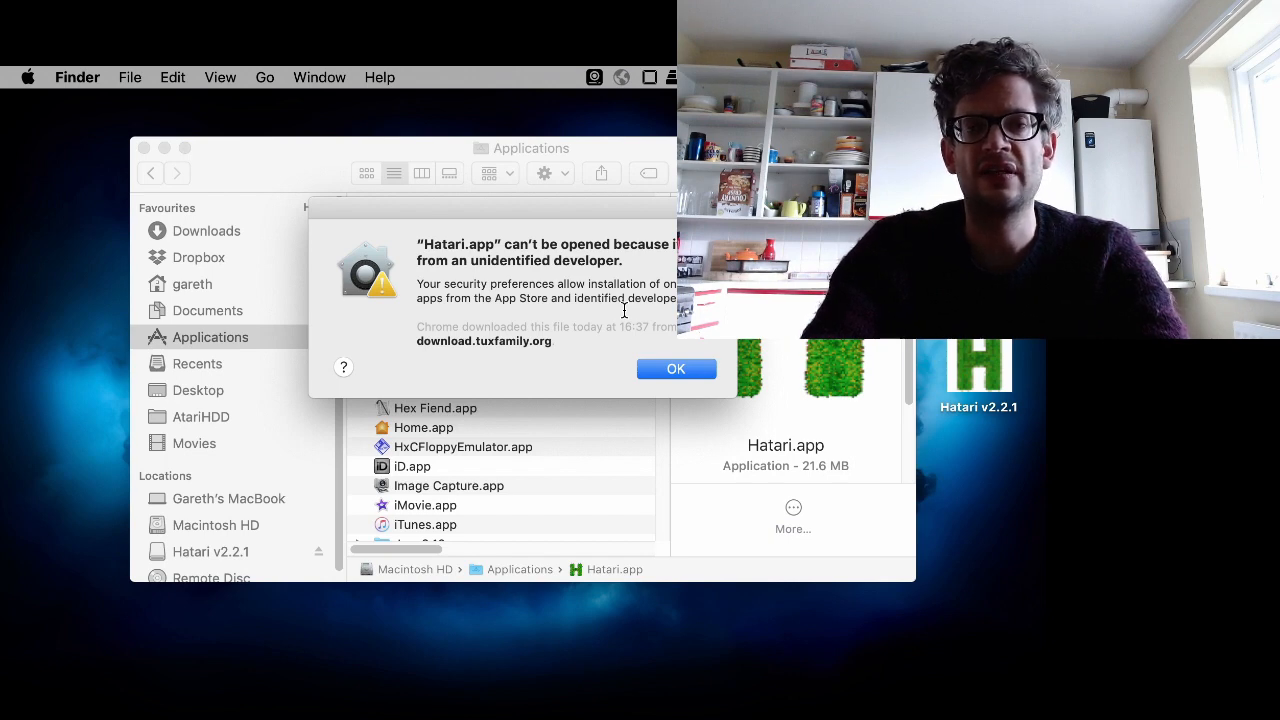
{"action": "left_click", "coordinate": [674, 370]}
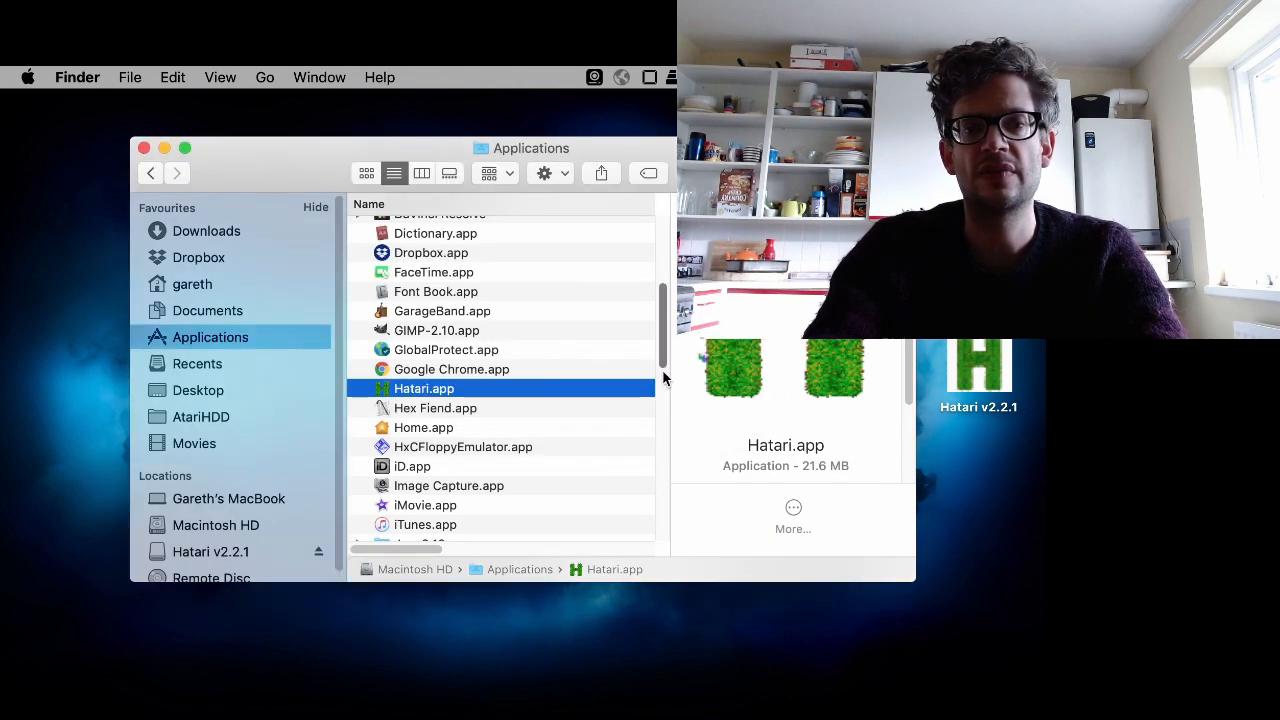
{"action": "right_click", "coordinate": [415, 397]}
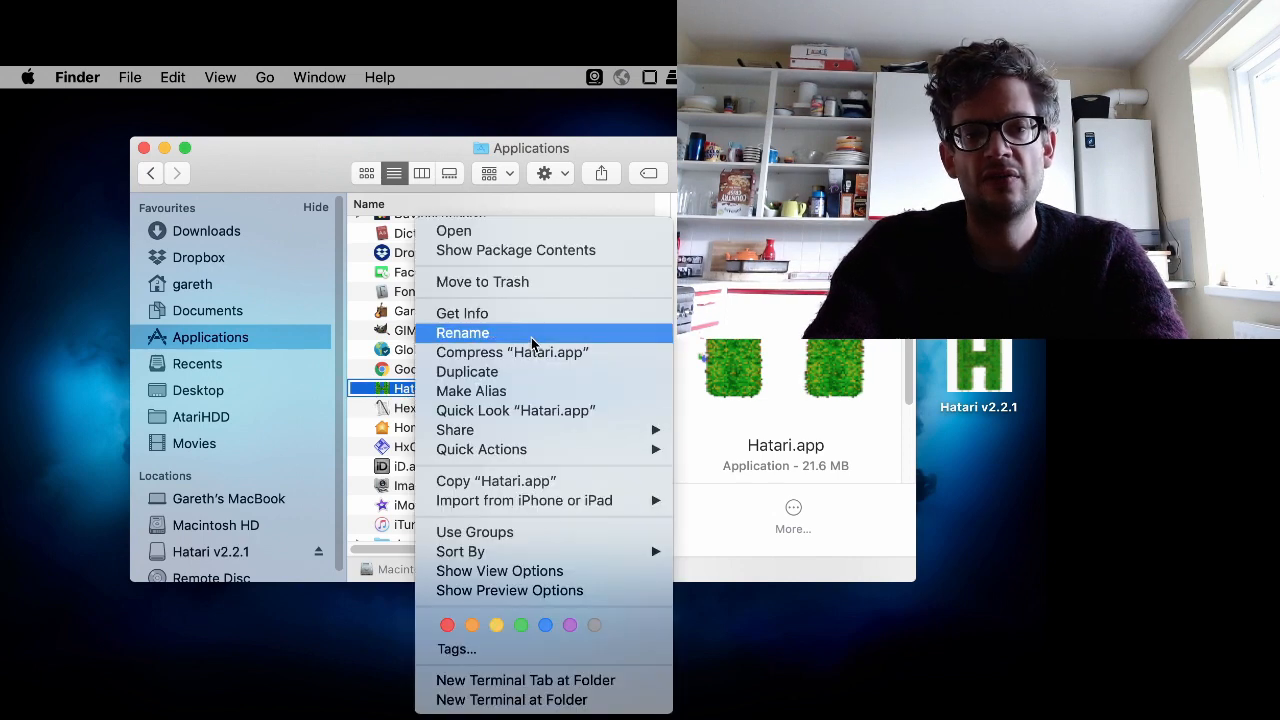
{"action": "left_click", "coordinate": [508, 231]}
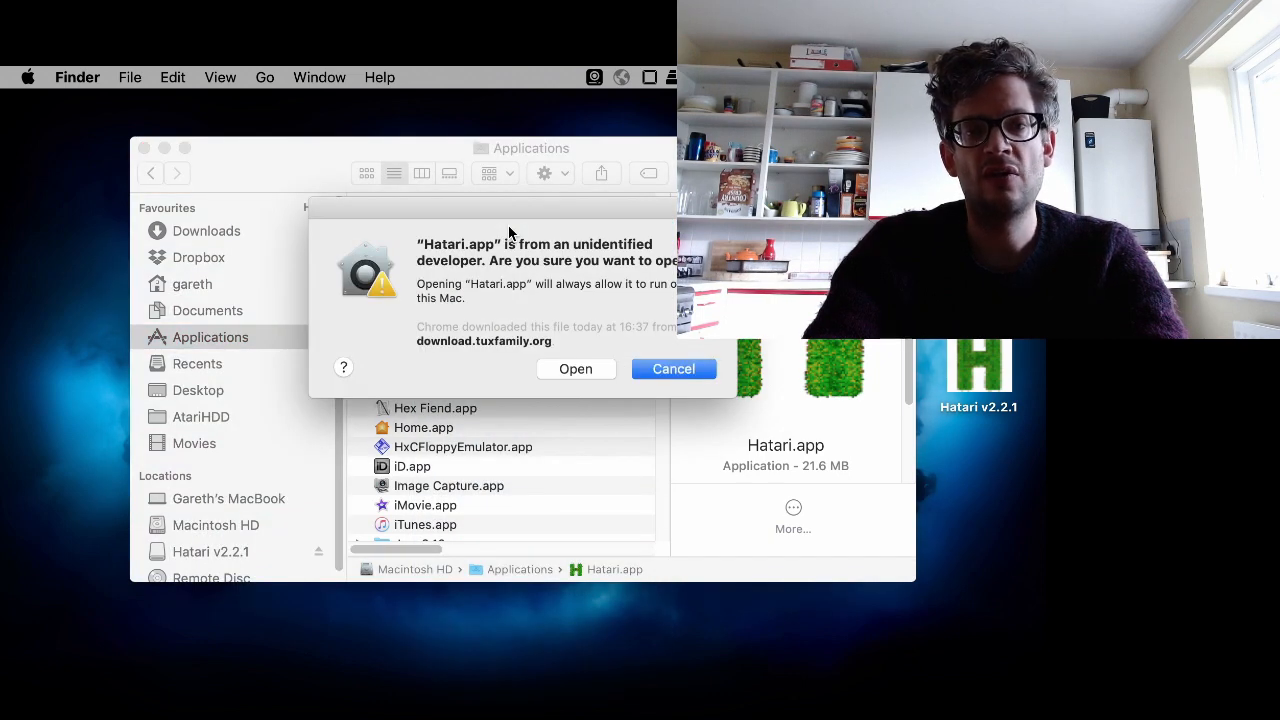
{"action": "left_click", "coordinate": [574, 369]}
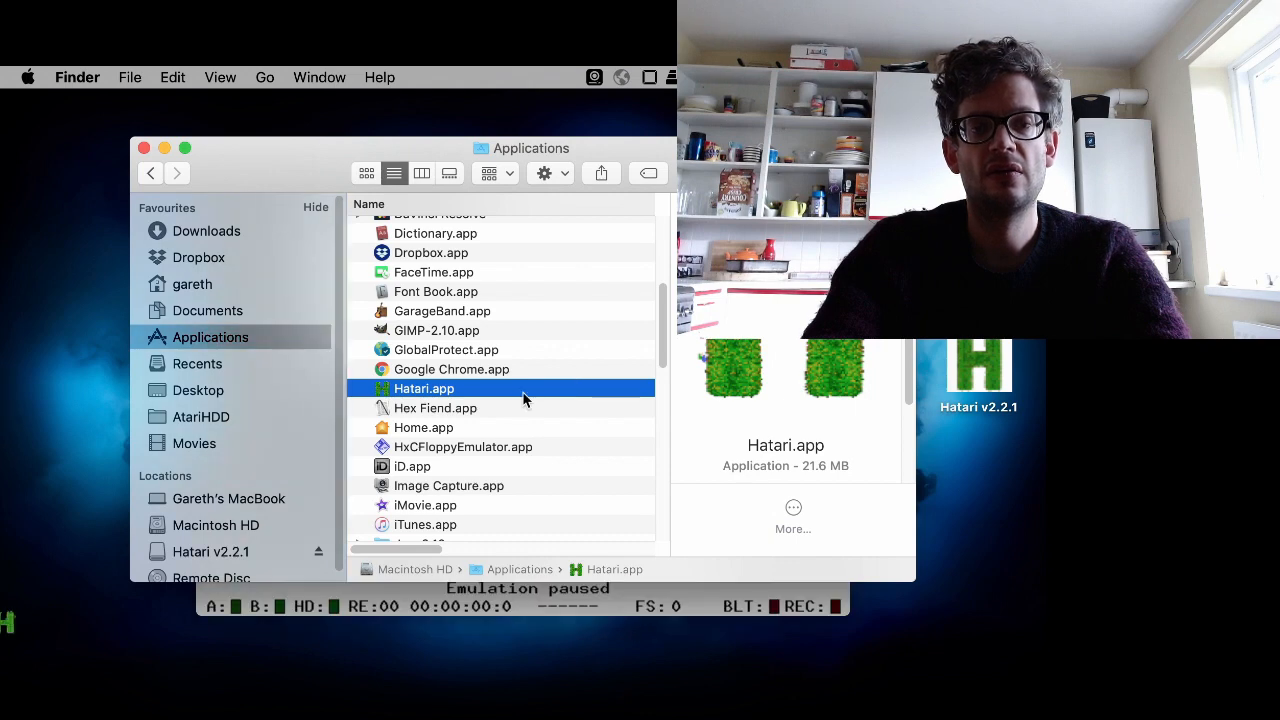
{"action": "left_click", "coordinate": [164, 148]}
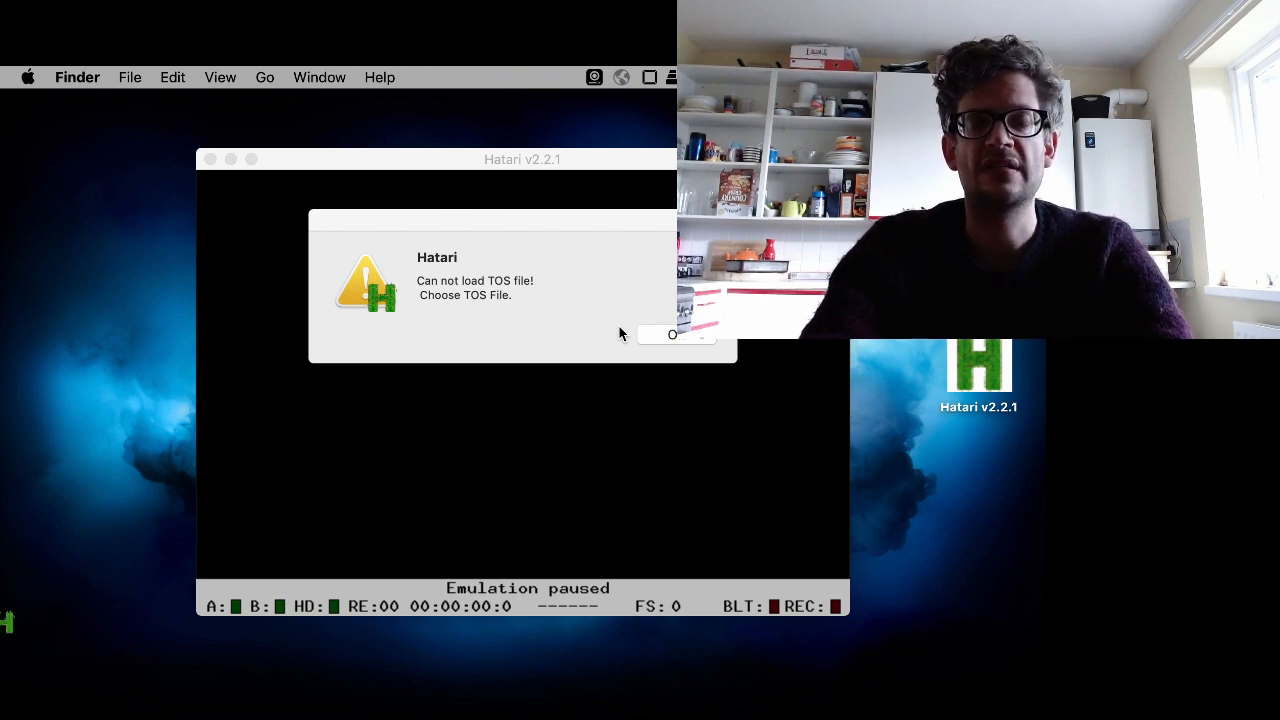
{"action": "left_click", "coordinate": [680, 334]}
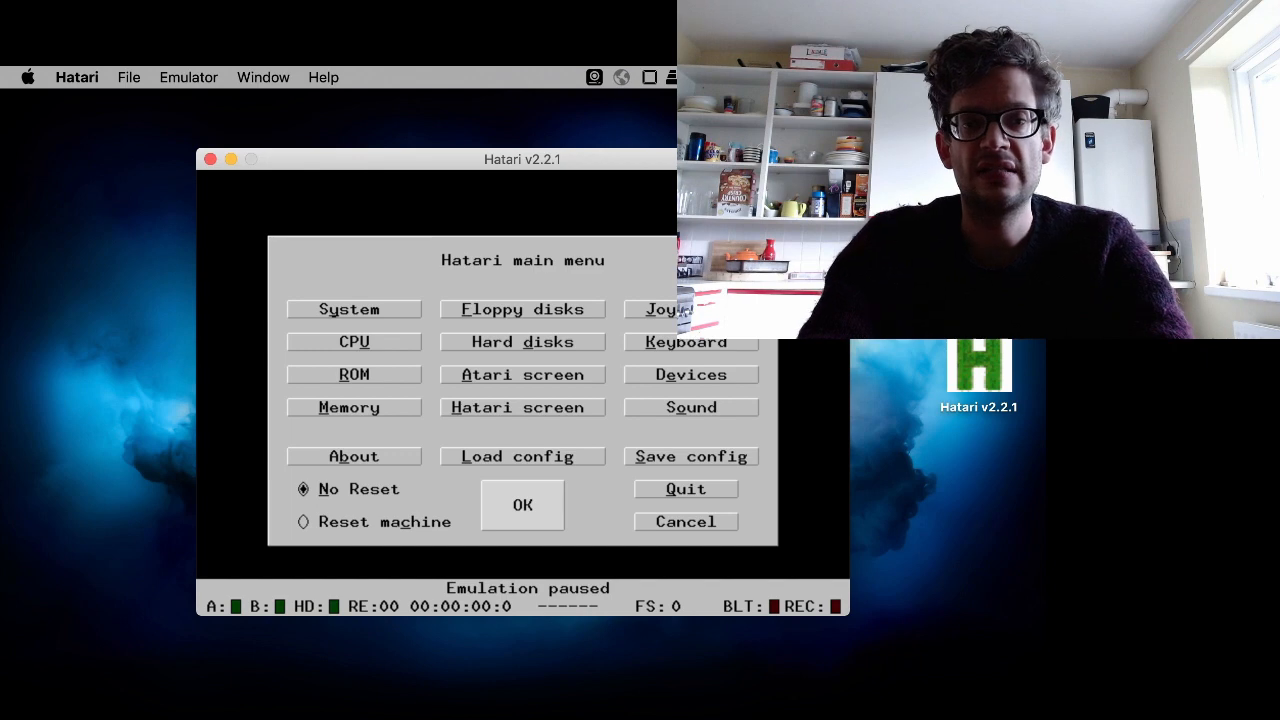
- Extract the tos206uk.zip archive on the Desktop
{"action": "double_click", "coordinate": [979, 252]}
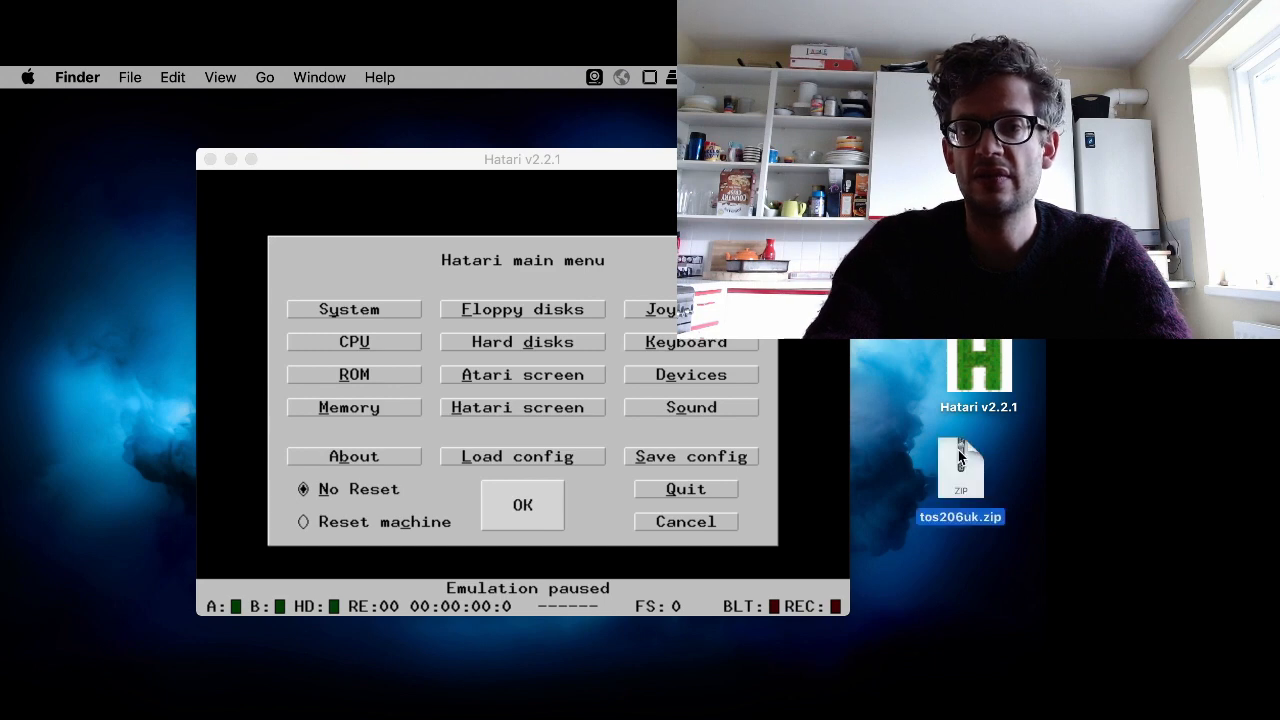
{"action": "left_click", "coordinate": [975, 490]}
{"action": "right_click", "coordinate": [975, 490]}
{"action": "mouse_move", "coordinate": [868, 484]}
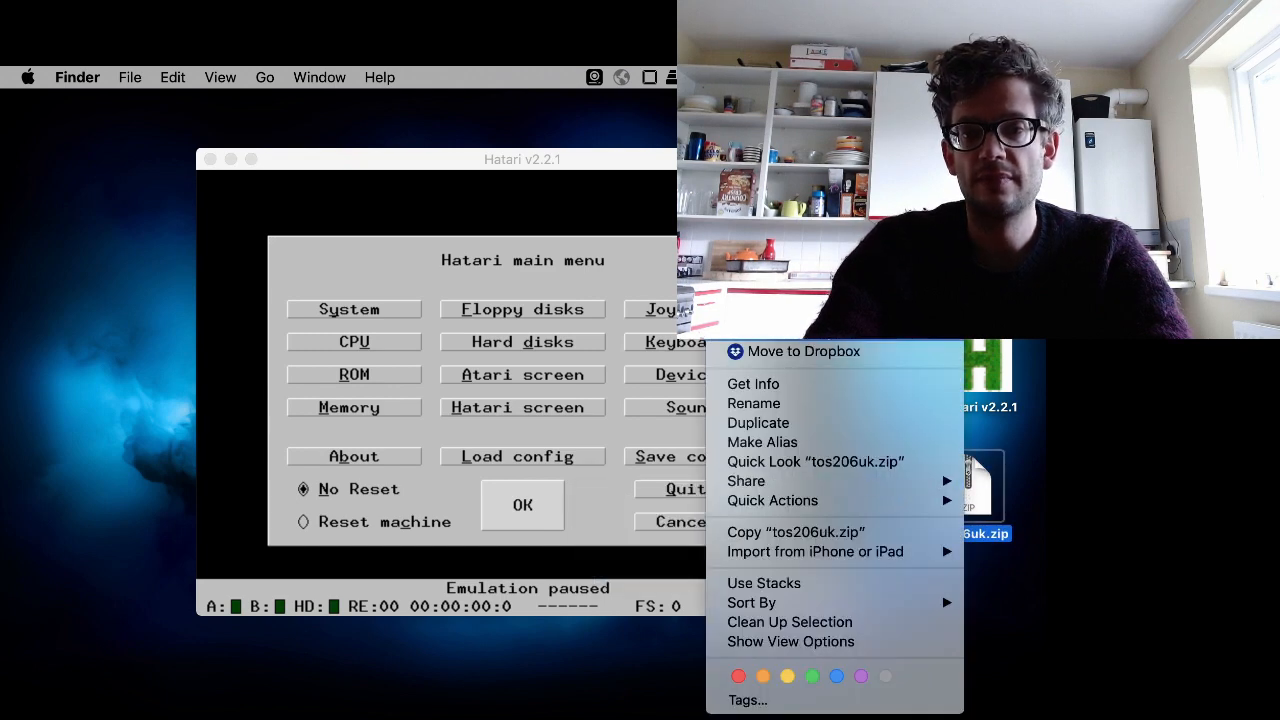
{"action": "left_click", "coordinate": [850, 300]}
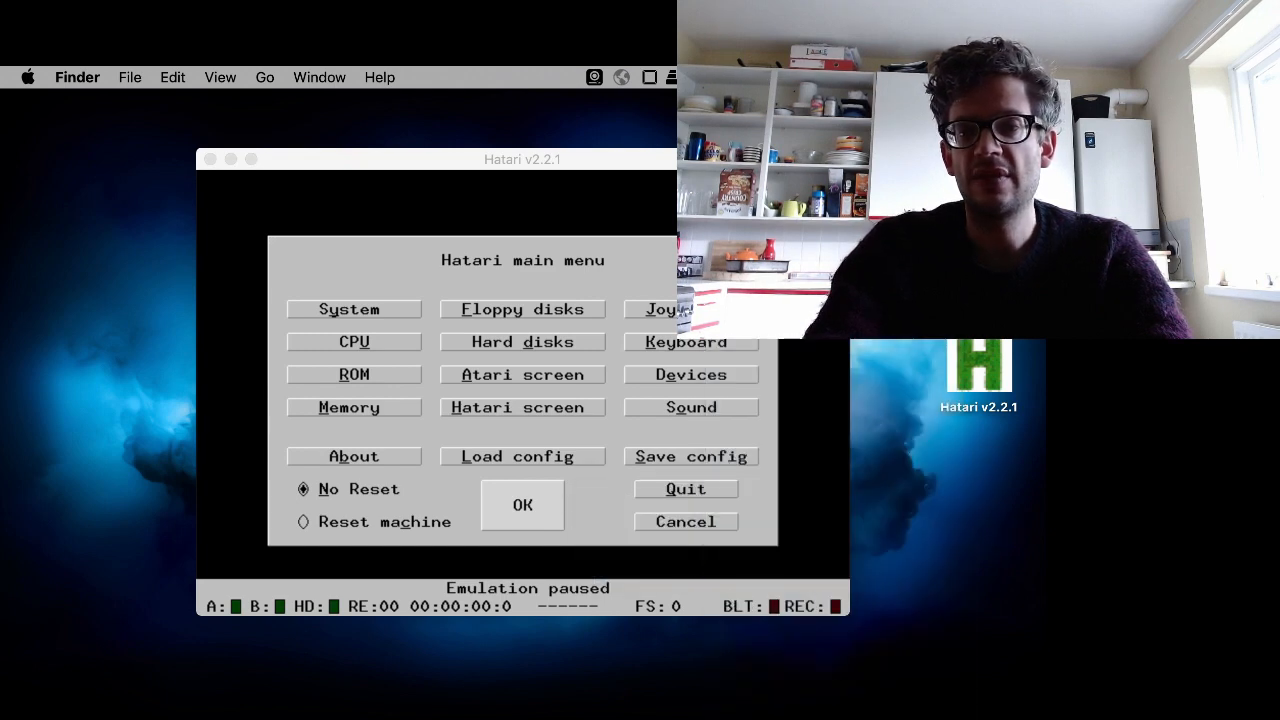
- Open the Hatari Preferences window
{"action": "left_click_drag", "start_coordinate": [974, 383], "coordinate": [949, 431]}
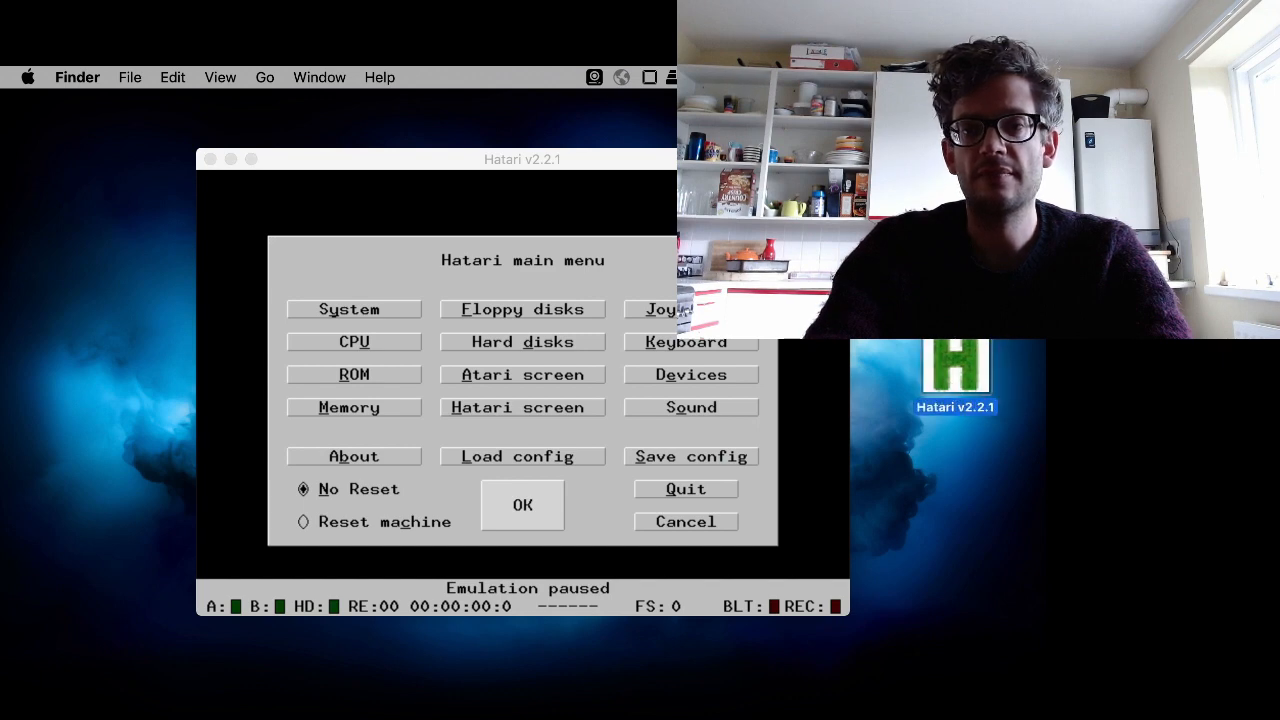
{"action": "left_click", "coordinate": [905, 290]}
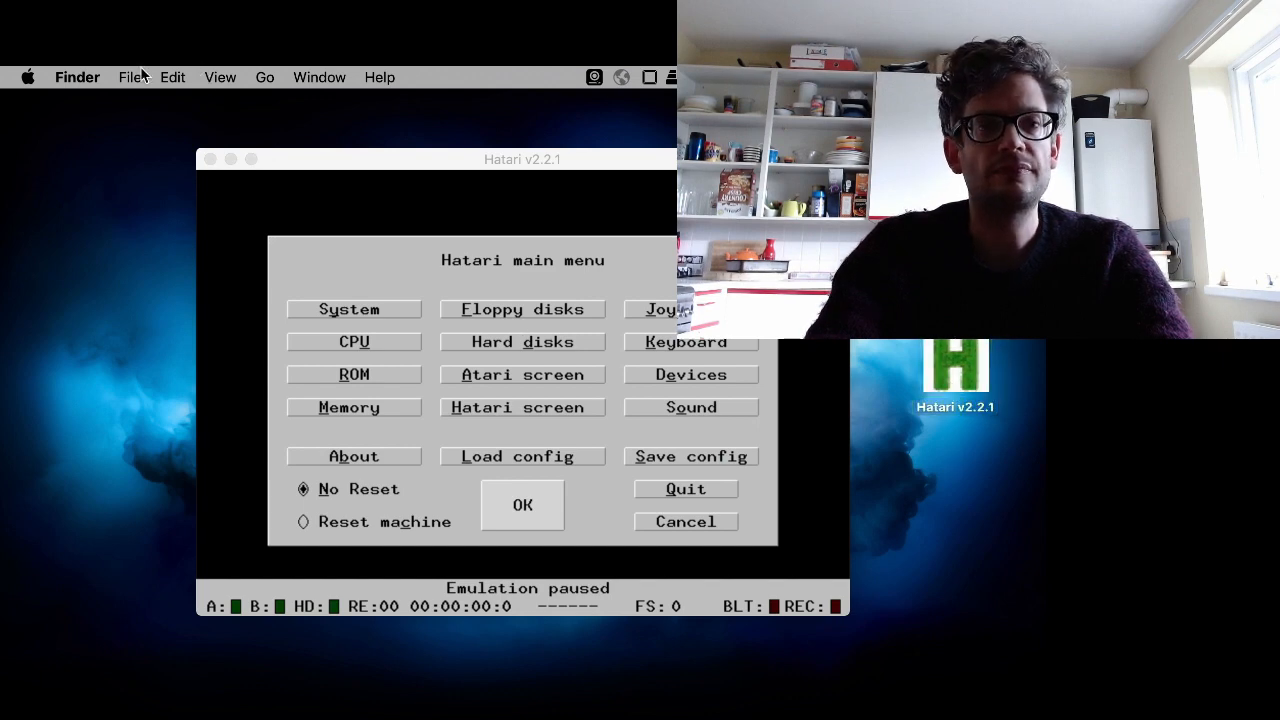
{"action": "left_click", "coordinate": [366, 160]}
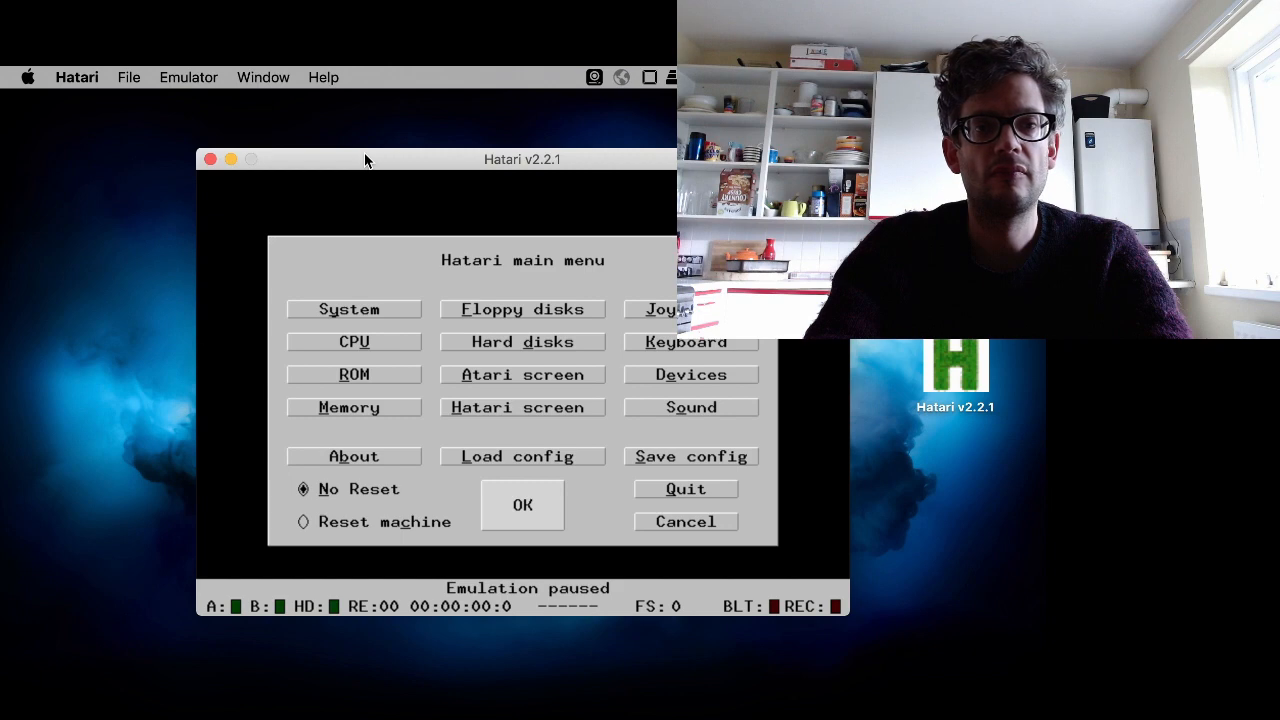
{"action": "left_click", "coordinate": [128, 77]}
{"action": "mouse_move", "coordinate": [93, 77]}
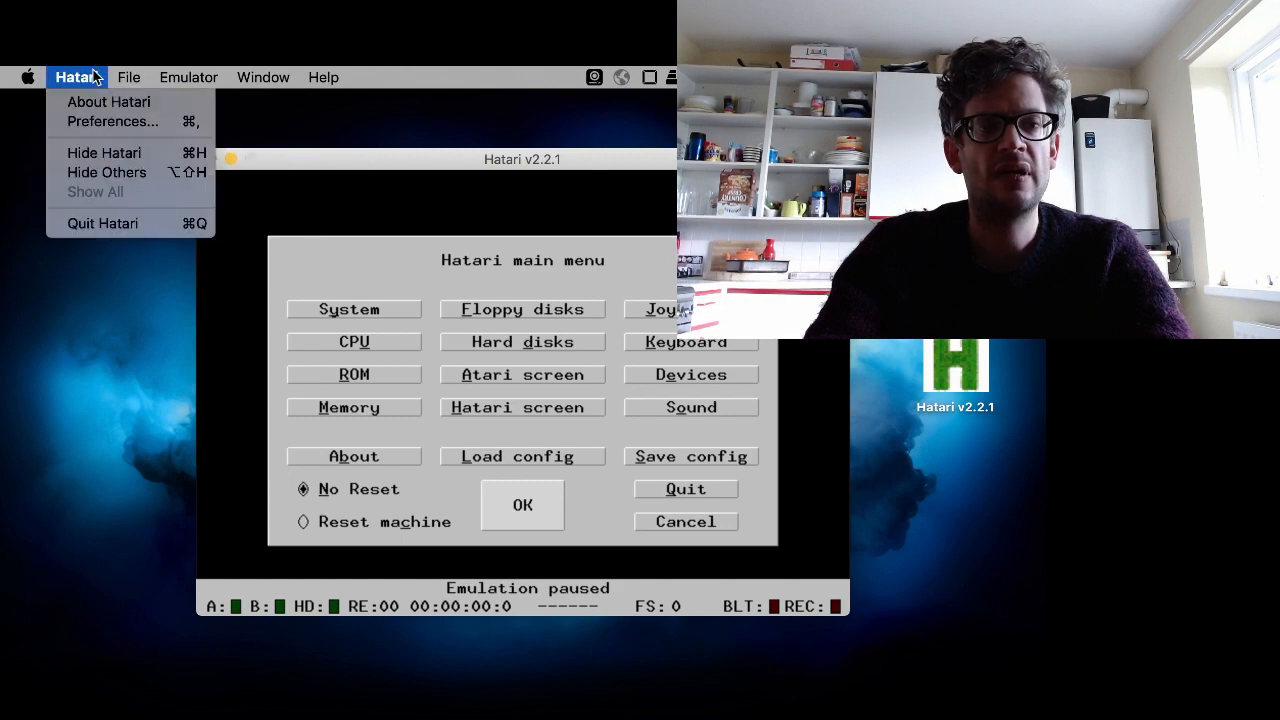
{"action": "left_click", "coordinate": [114, 121]}
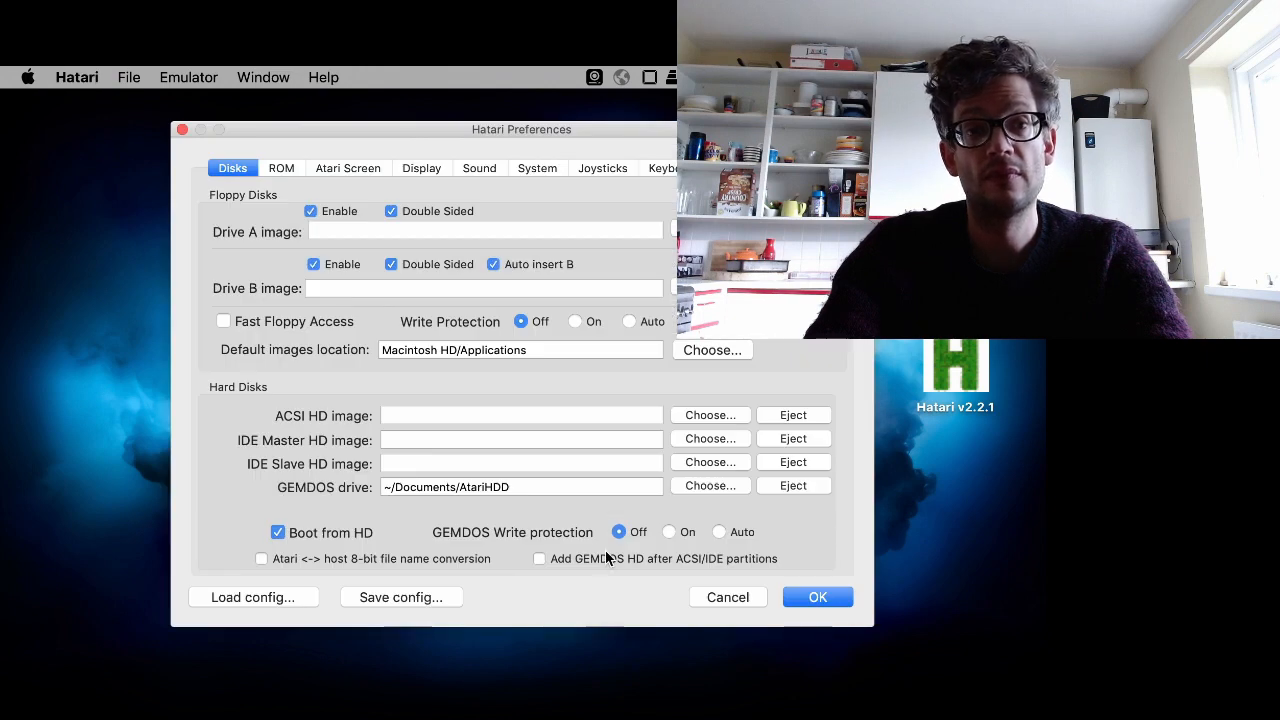
- Set the ROM TOS image to tos206uk.img from the Desktop
{"action": "left_click", "coordinate": [278, 168]}
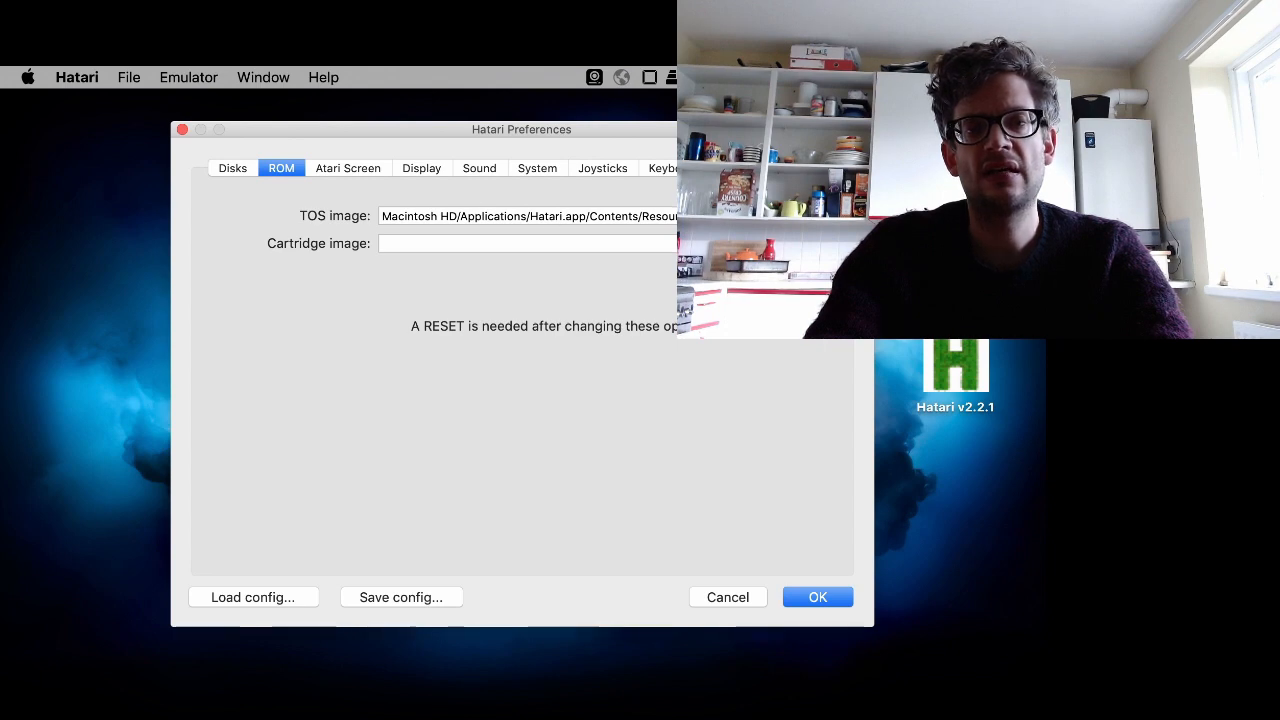
{"action": "left_click_drag", "start_coordinate": [709, 216], "coordinate": [760, 217]}
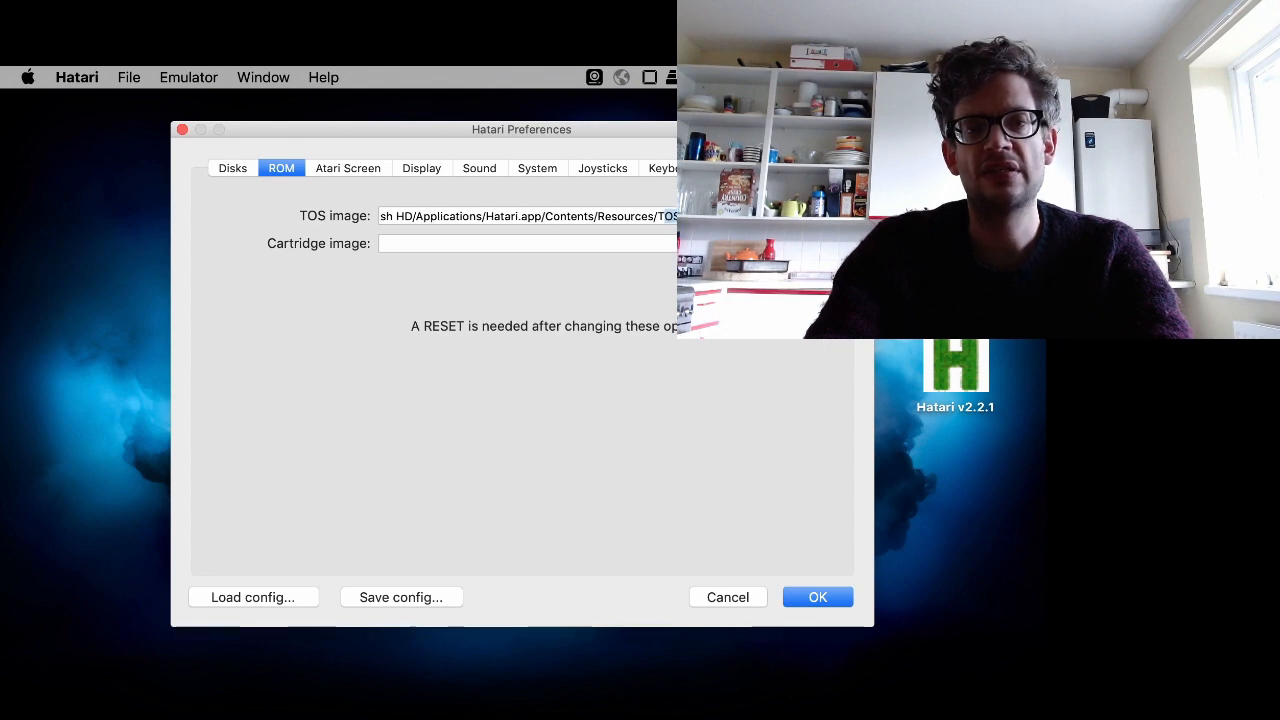
{"action": "left_click", "coordinate": [760, 217]}
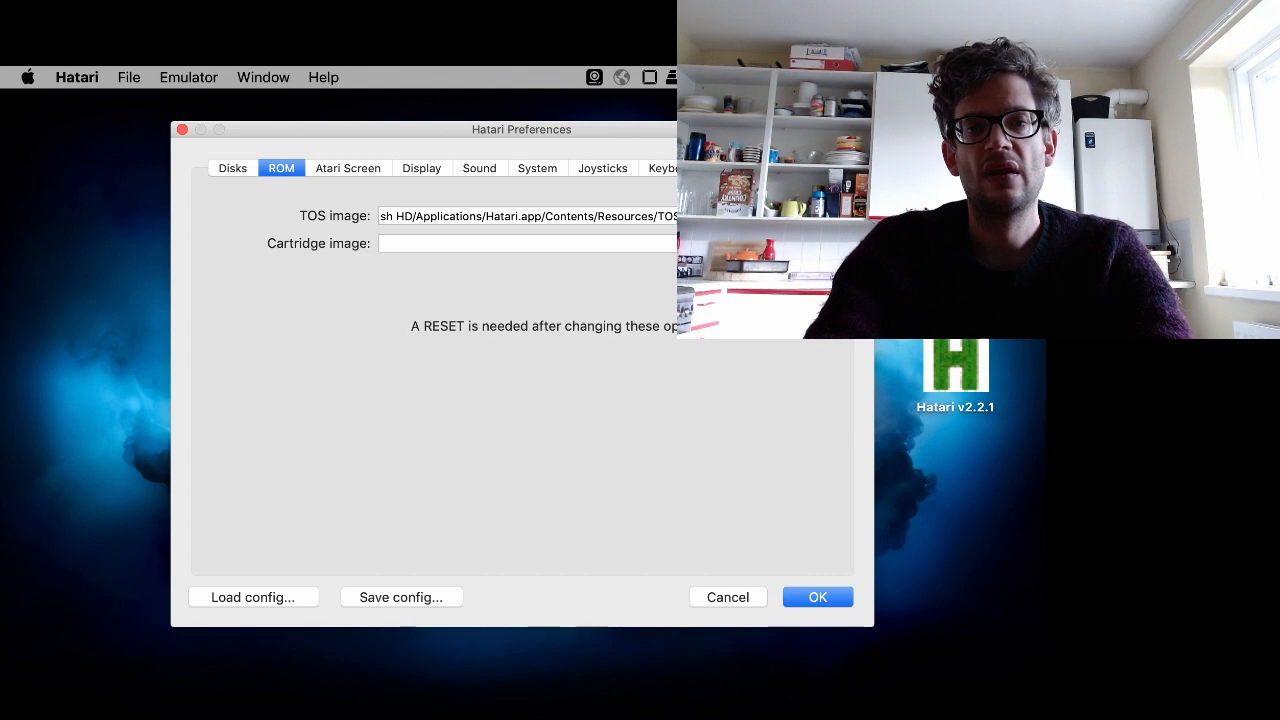
{"action": "left_click", "coordinate": [806, 216]}
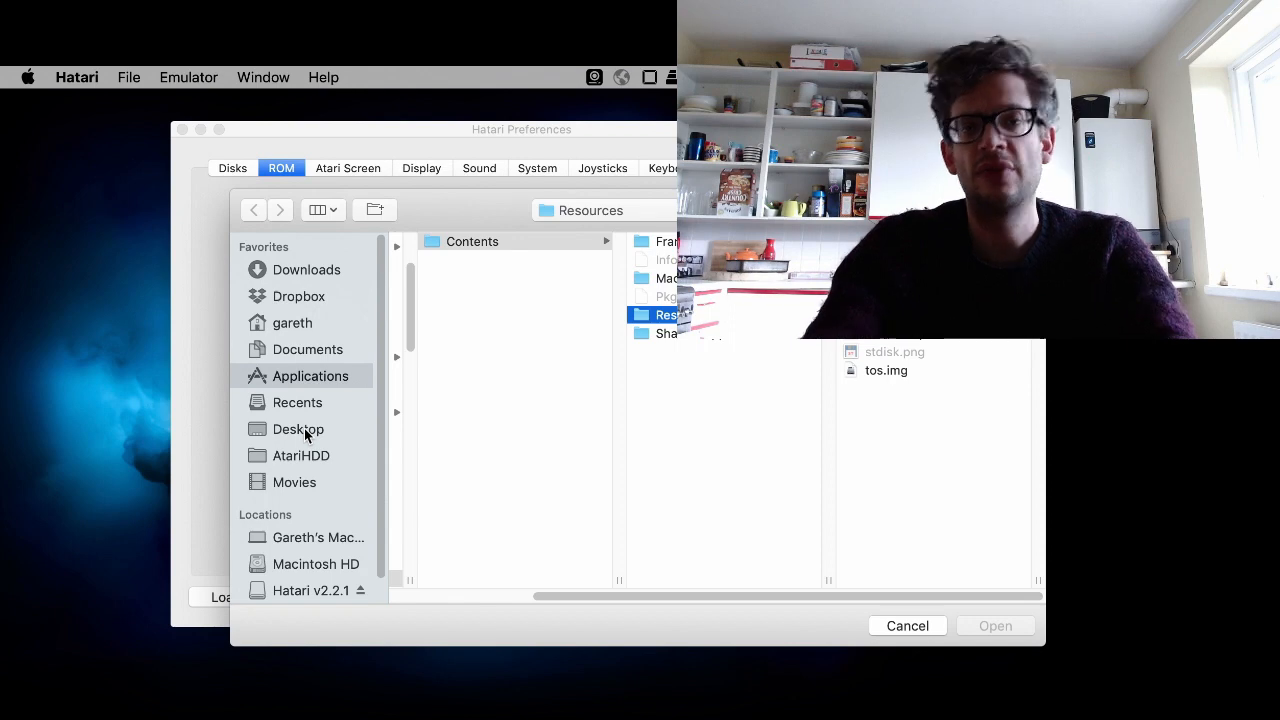
{"action": "left_click", "coordinate": [300, 429]}
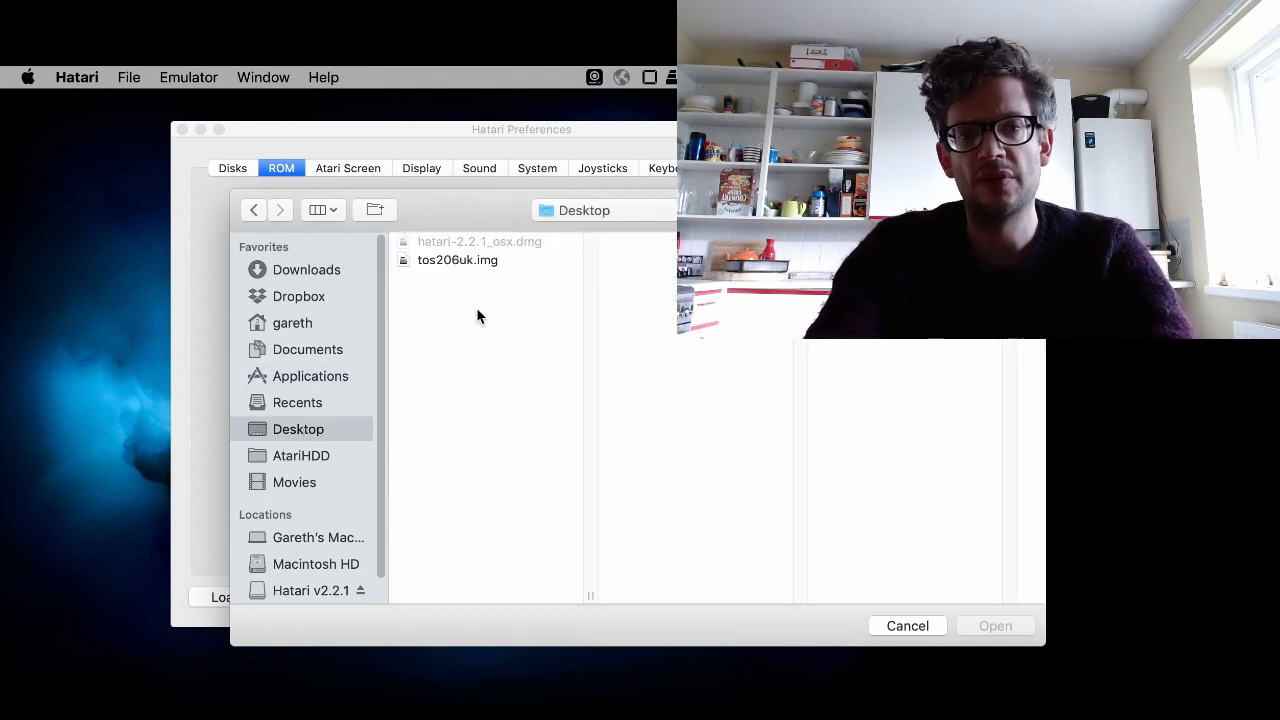
{"action": "left_click", "coordinate": [475, 257]}
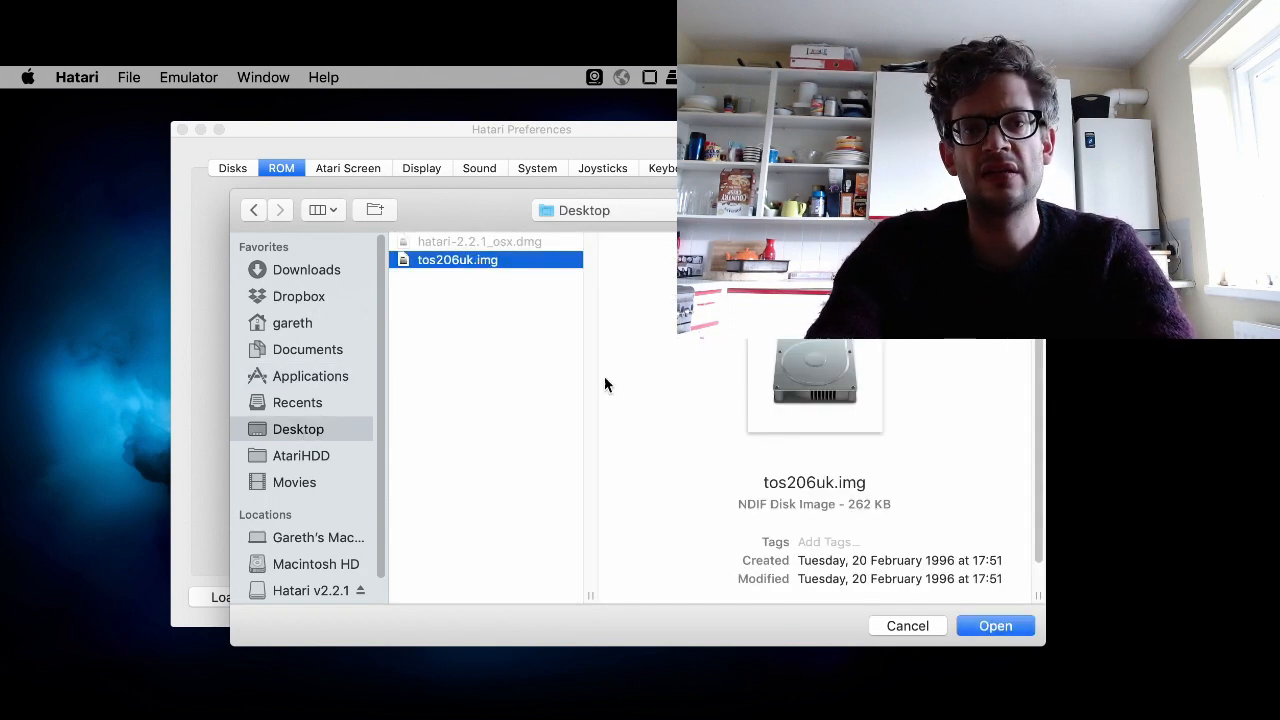
{"action": "left_click", "coordinate": [1004, 626]}
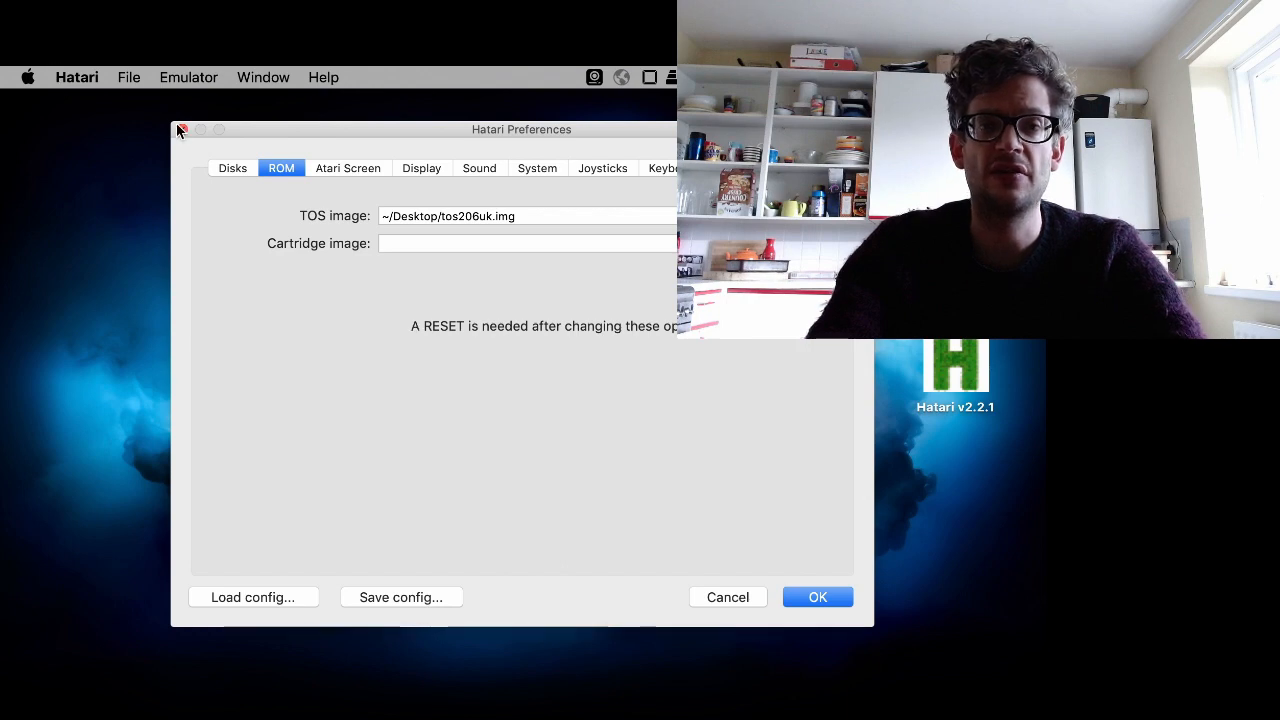
- Set the GEMDOS drive to a new folder named Atari demo inside Documents
{"action": "left_click", "coordinate": [228, 169]}
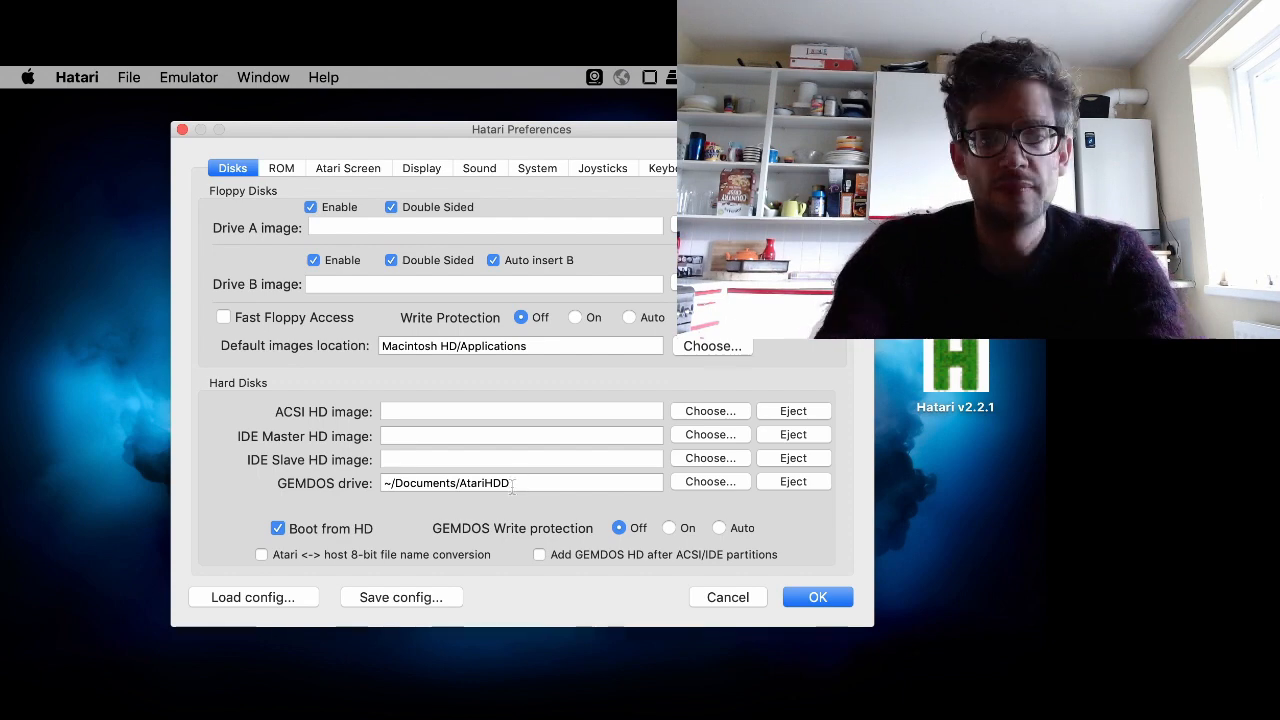
{"action": "double_click", "coordinate": [512, 483]}
{"action": "left_click", "coordinate": [724, 479]}
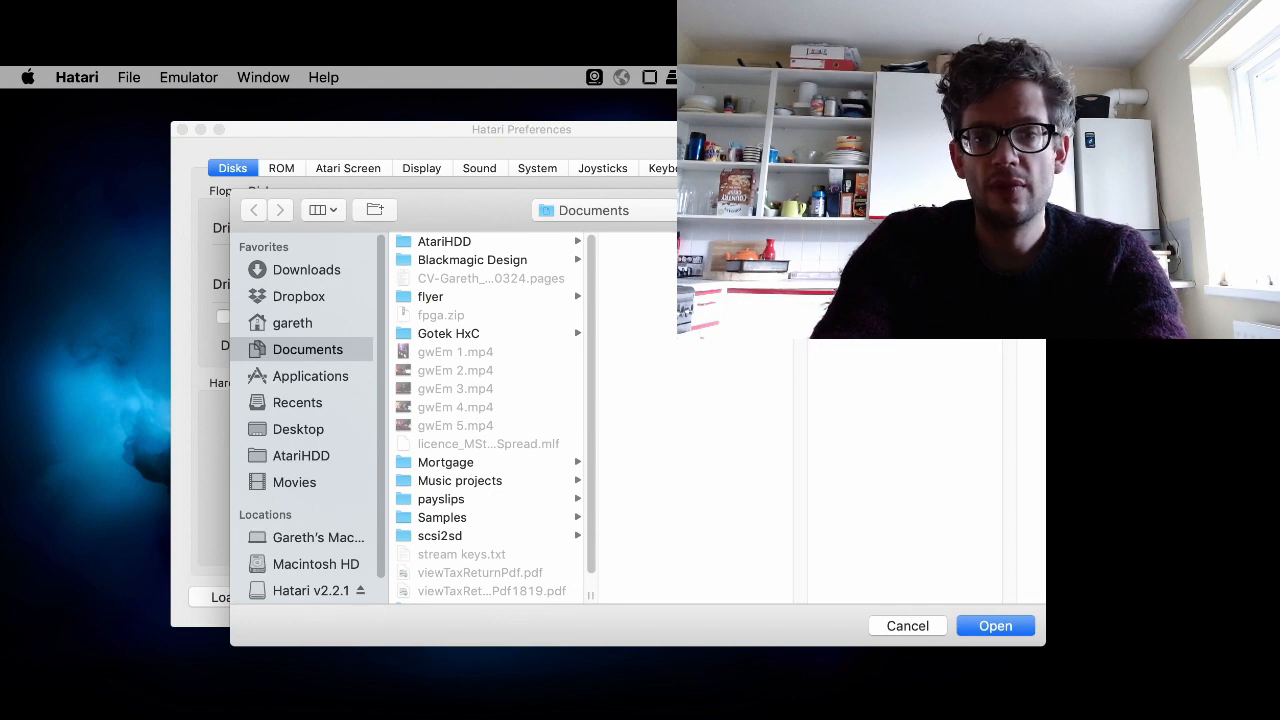
{"action": "left_click_drag", "start_coordinate": [369, 204], "coordinate": [273, 182]}
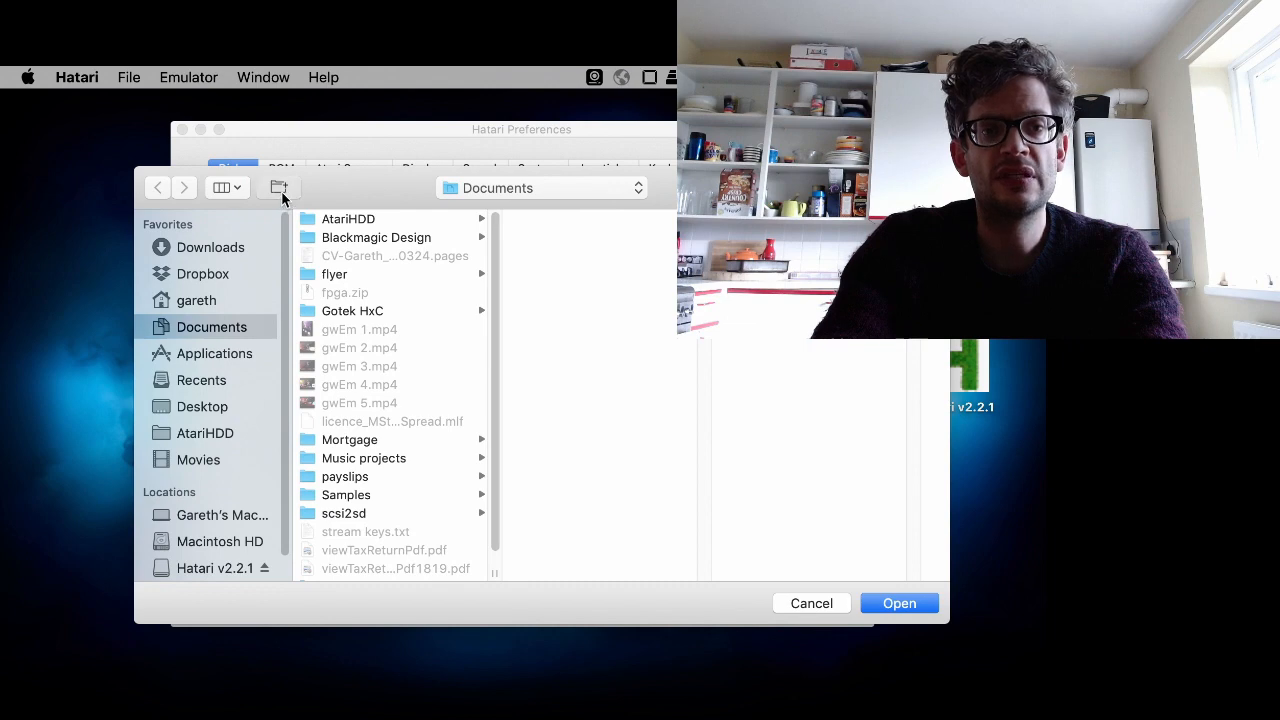
{"action": "left_click", "coordinate": [280, 189]}
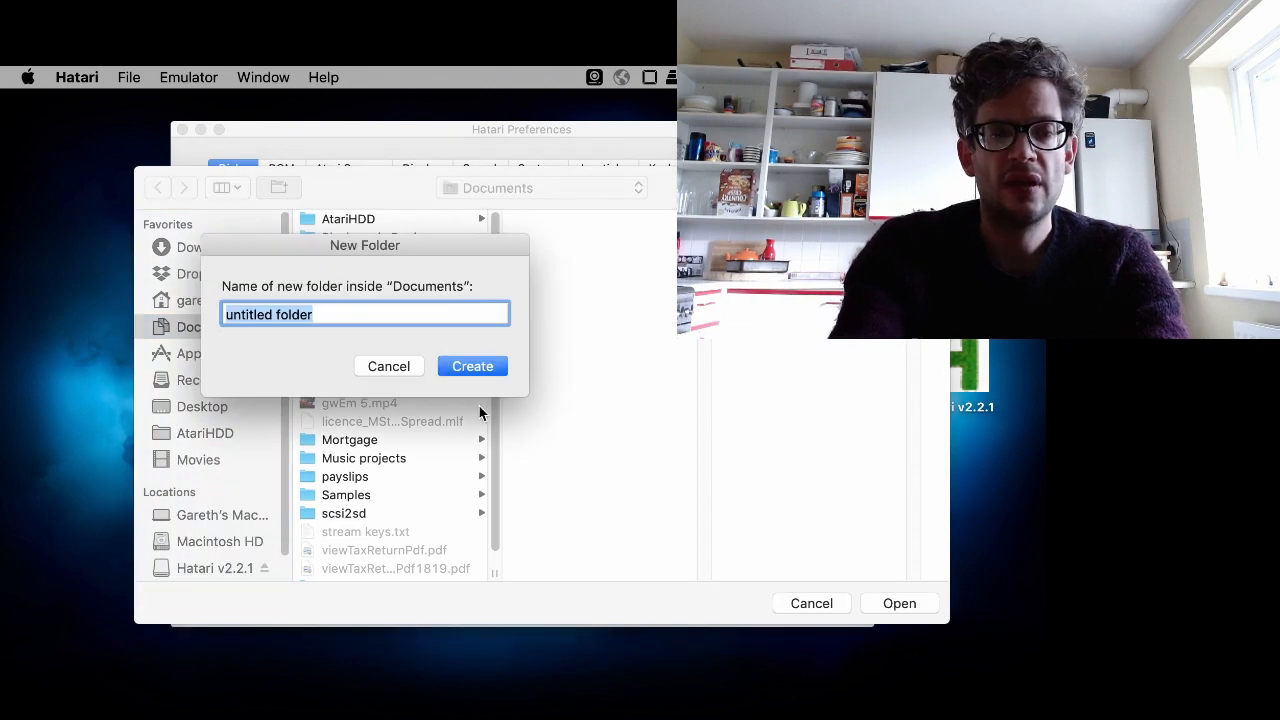
{"action": "type", "text": "Atar"}
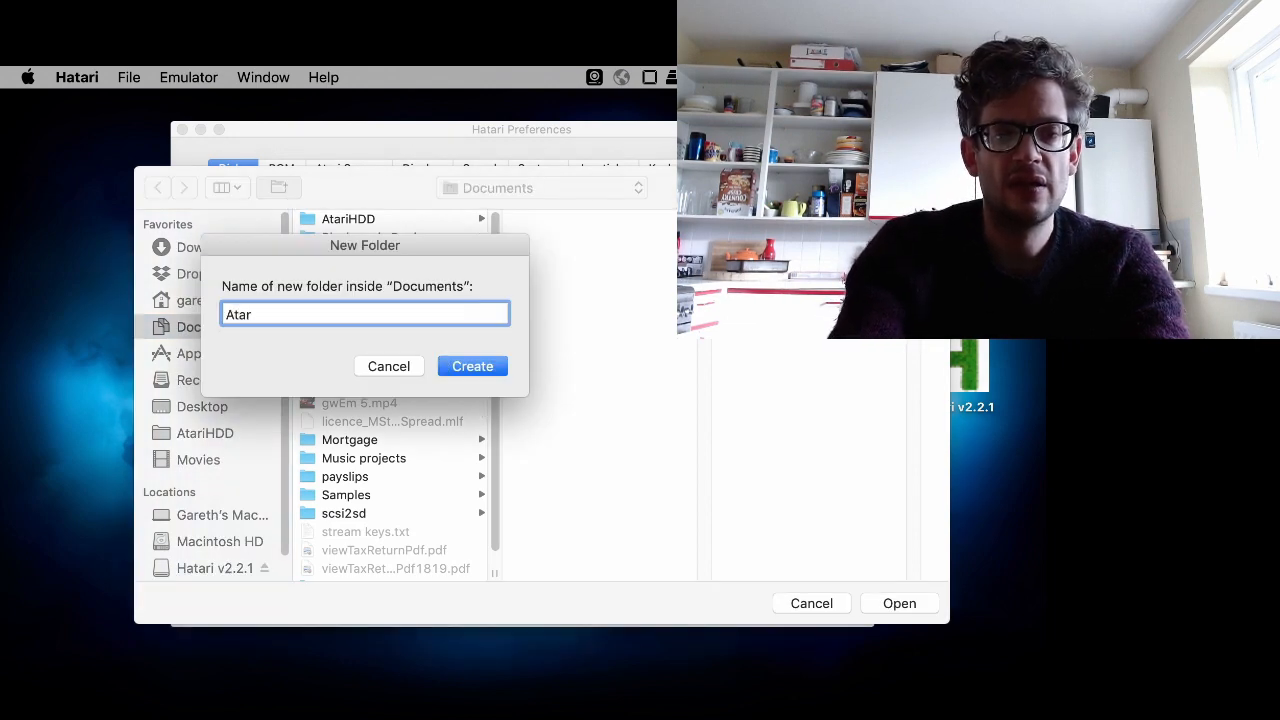
{"action": "type", "text": "i demo"}
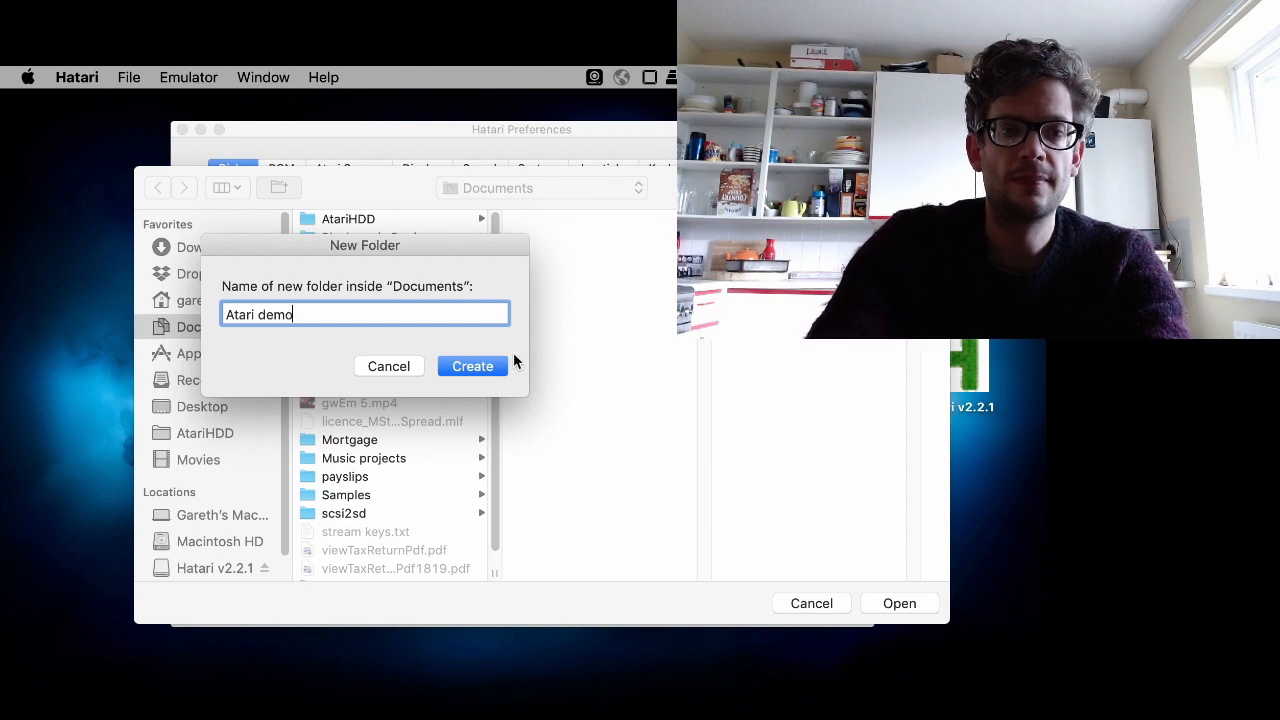
{"action": "left_click", "coordinate": [484, 363]}
{"action": "key", "text": "Return"}
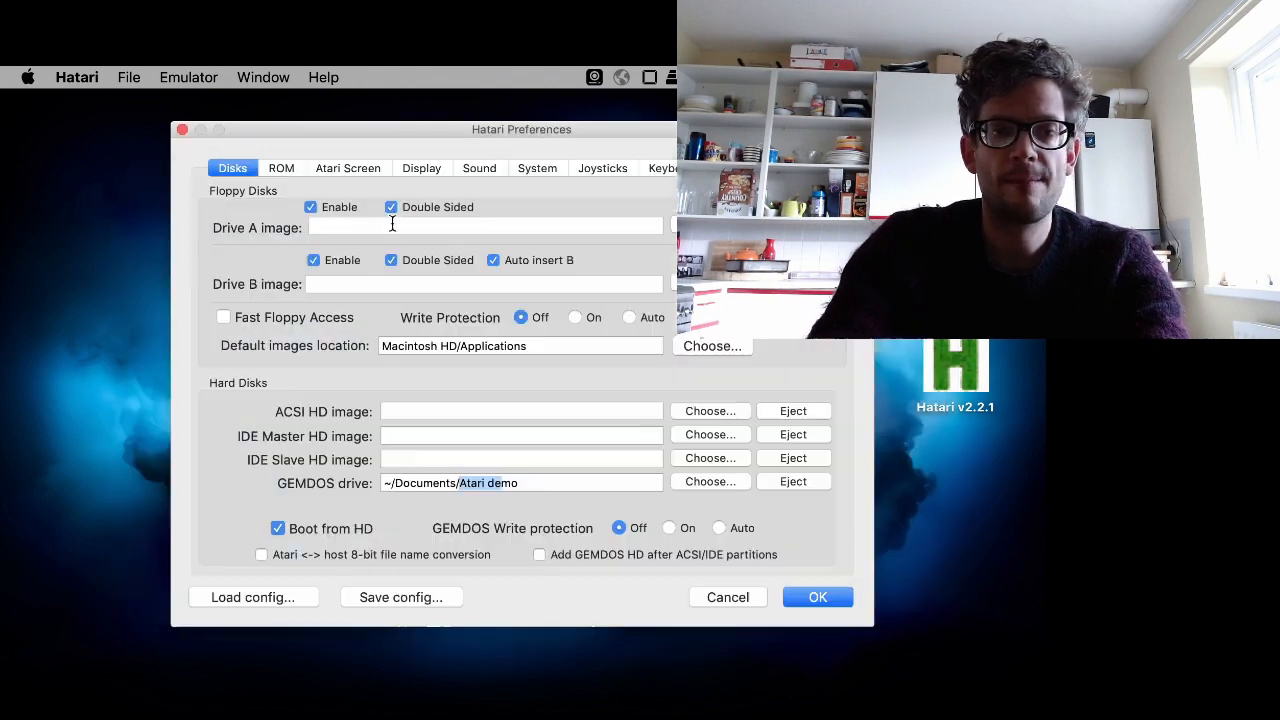
{"action": "left_click", "coordinate": [541, 483]}
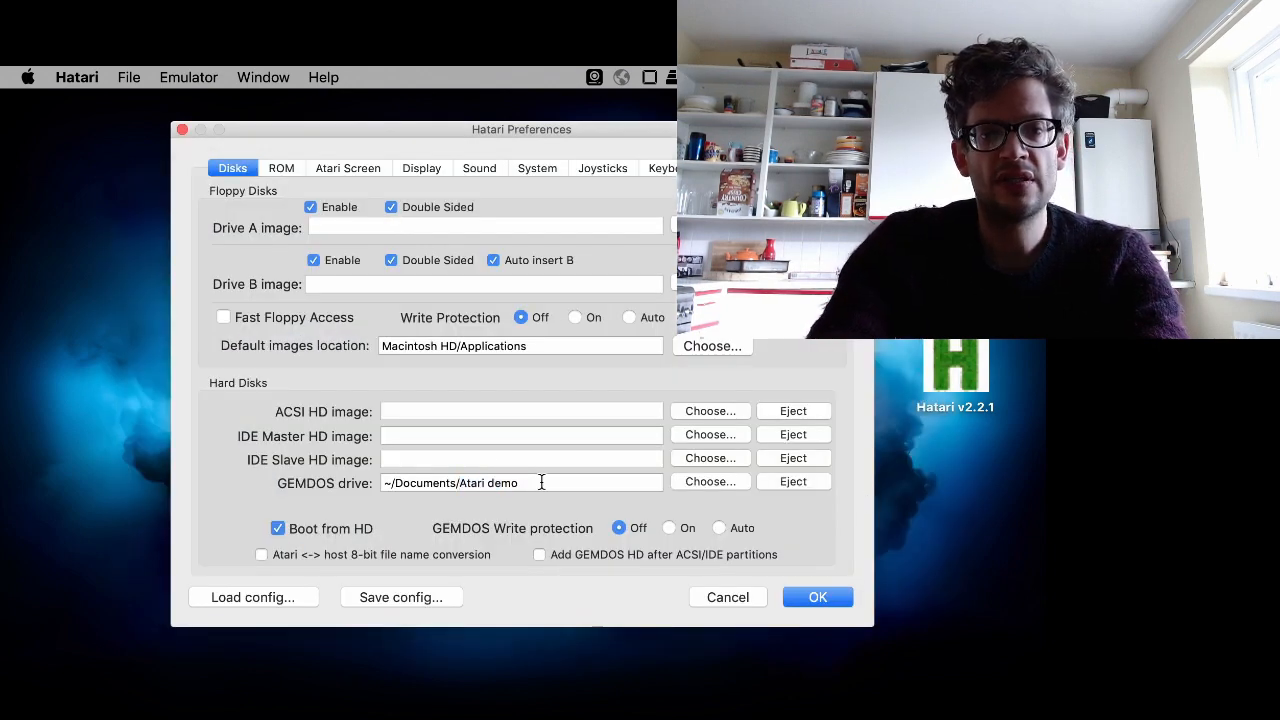
- Set the Atari Screen monitor type to RGB
{"action": "left_click", "coordinate": [375, 167]}
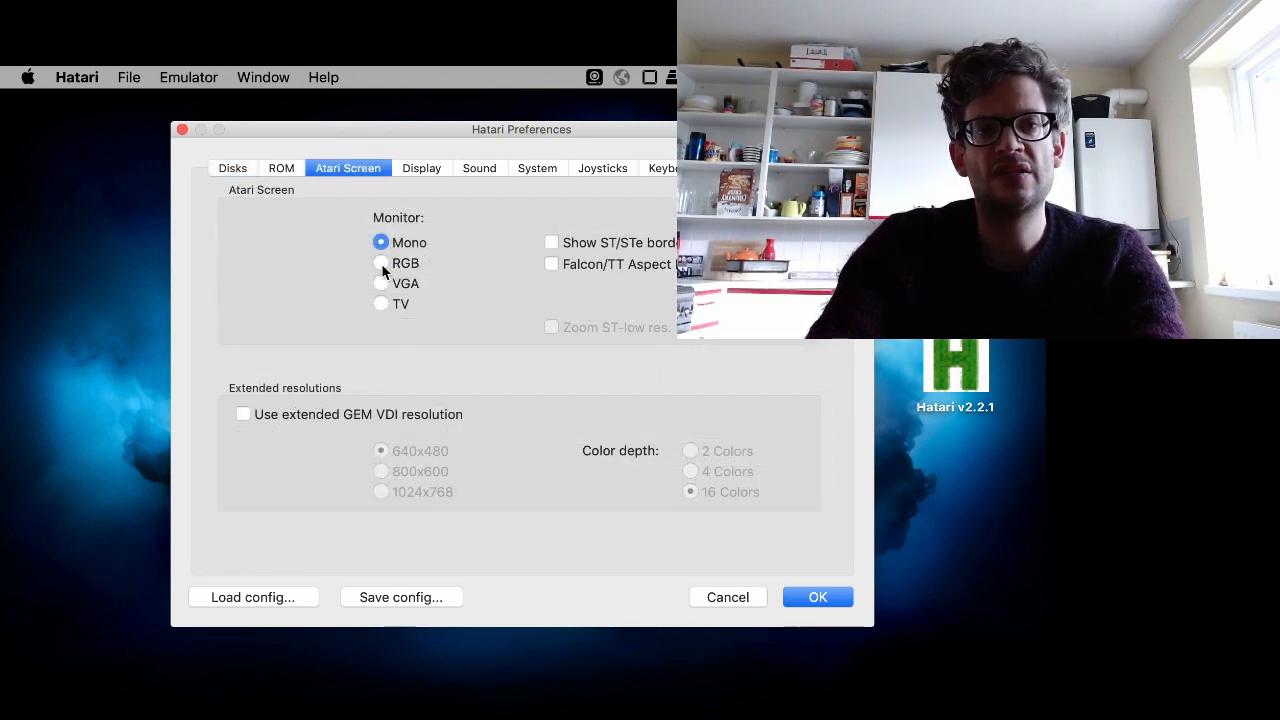
{"action": "left_click", "coordinate": [381, 263]}
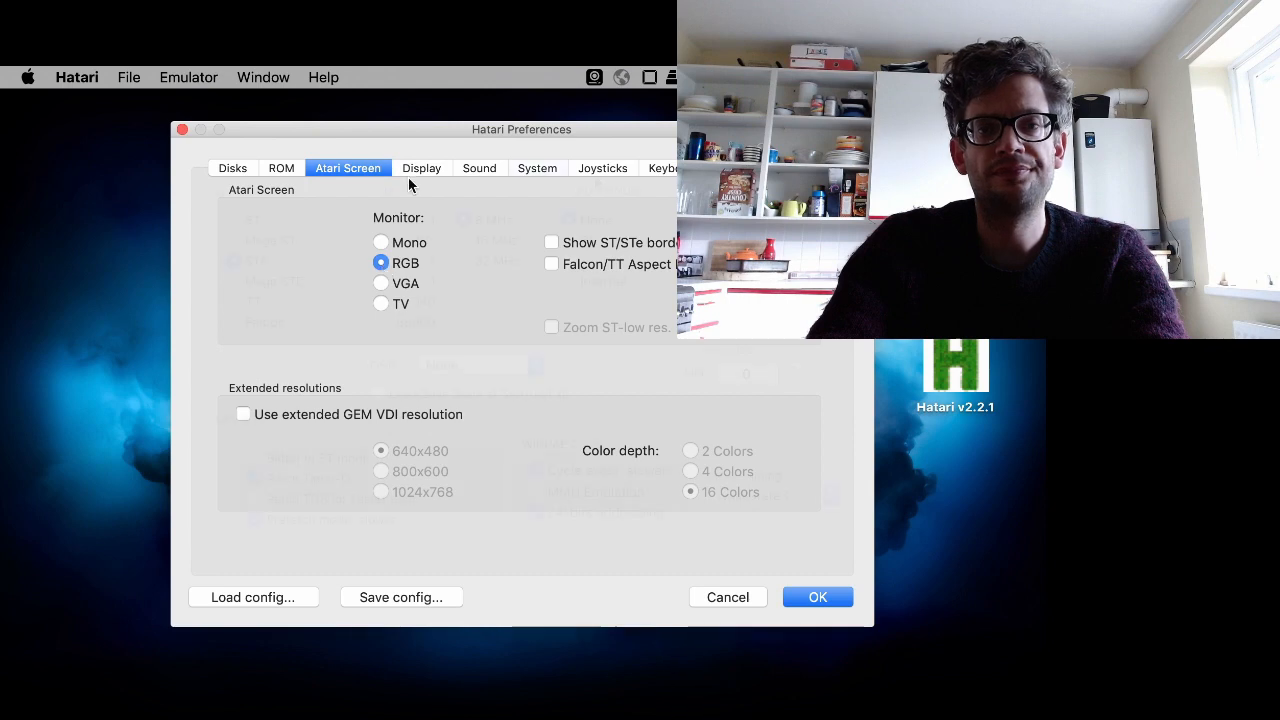
- Save the emulator configuration as hatari.cfg on the Desktop
{"action": "left_click", "coordinate": [537, 167]}
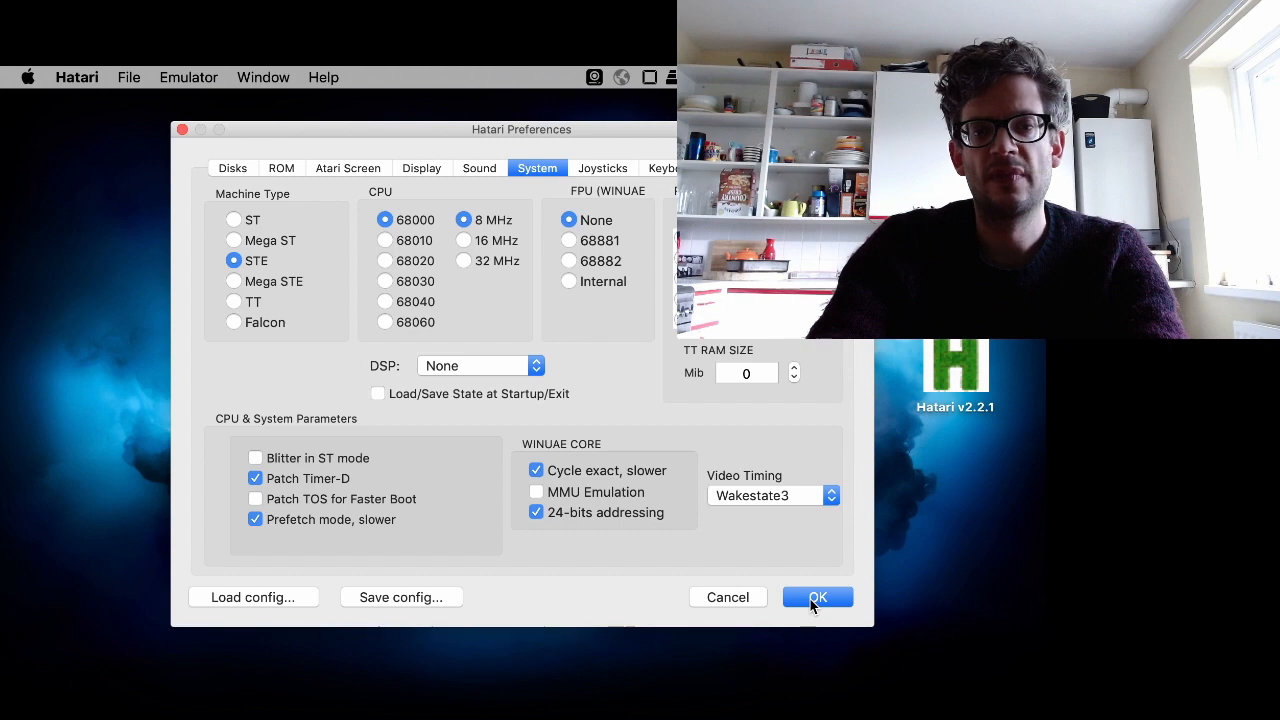
{"action": "left_click", "coordinate": [415, 597]}
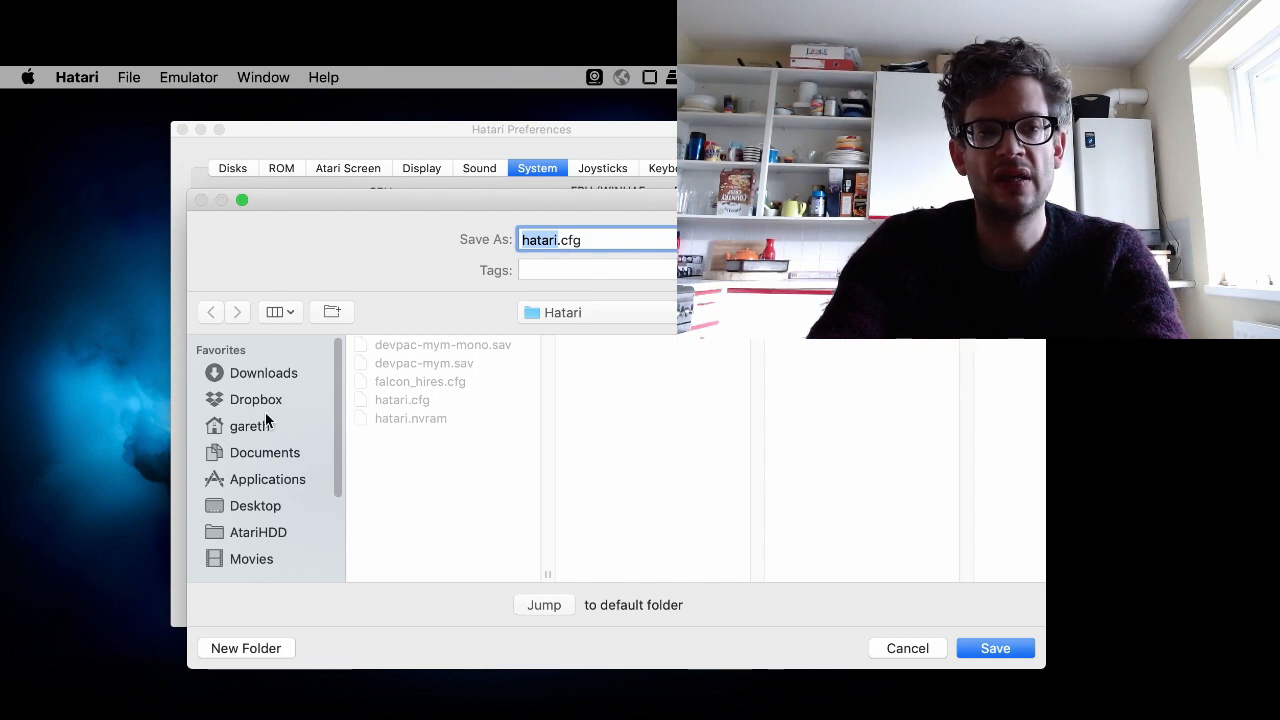
{"action": "left_click", "coordinate": [262, 507]}
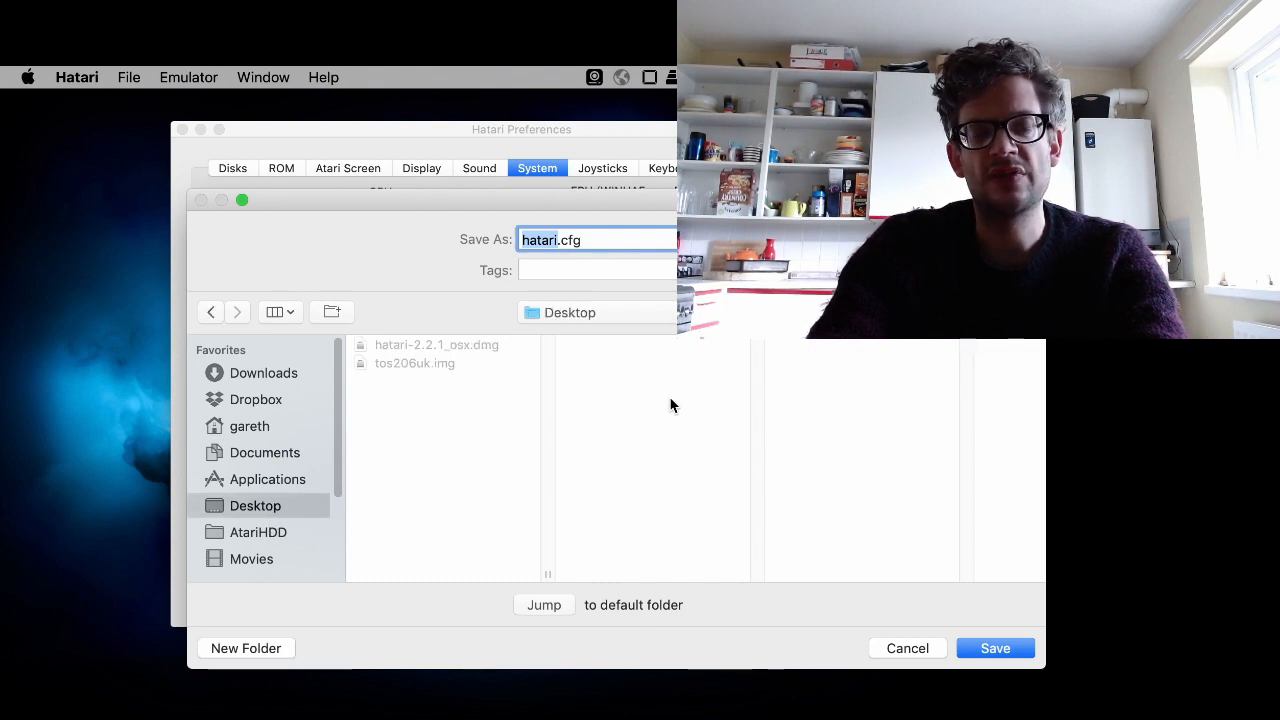
{"action": "left_click", "coordinate": [1005, 648]}
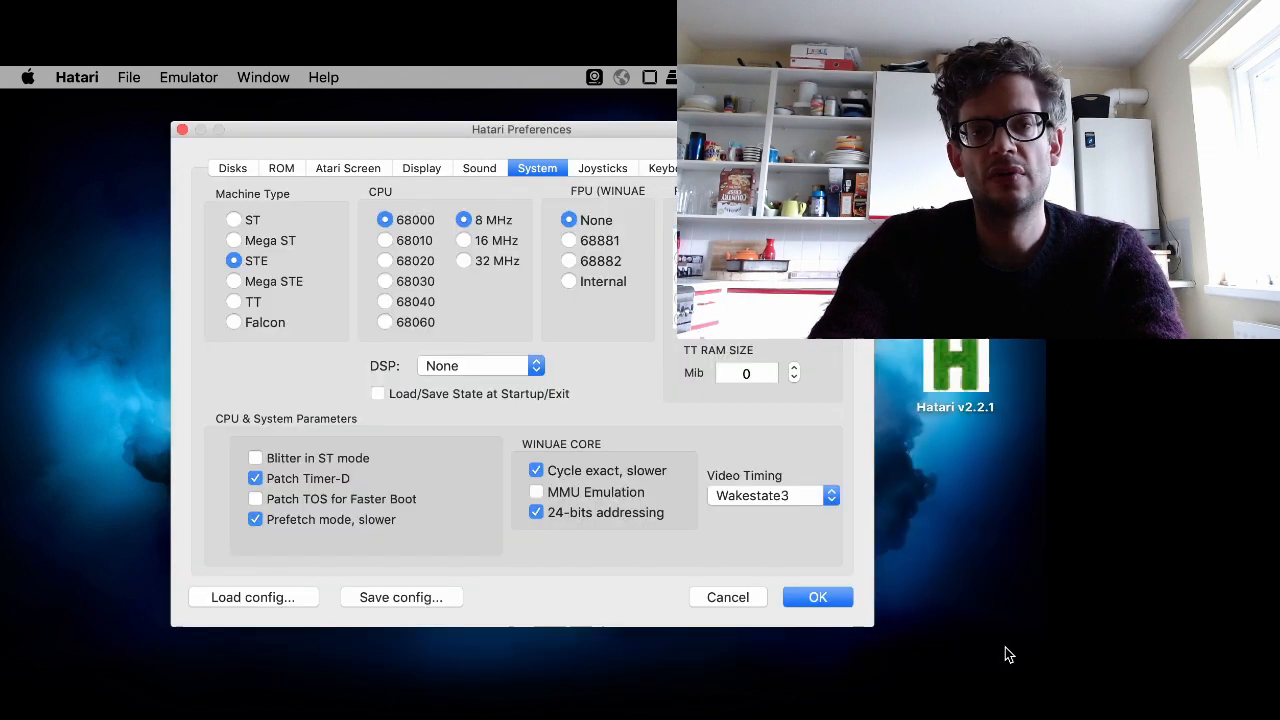
- Apply the preferences, confirm resetting the emulated machine, and skip the memory test to boot into TOS 2.06
{"action": "left_click", "coordinate": [842, 598]}
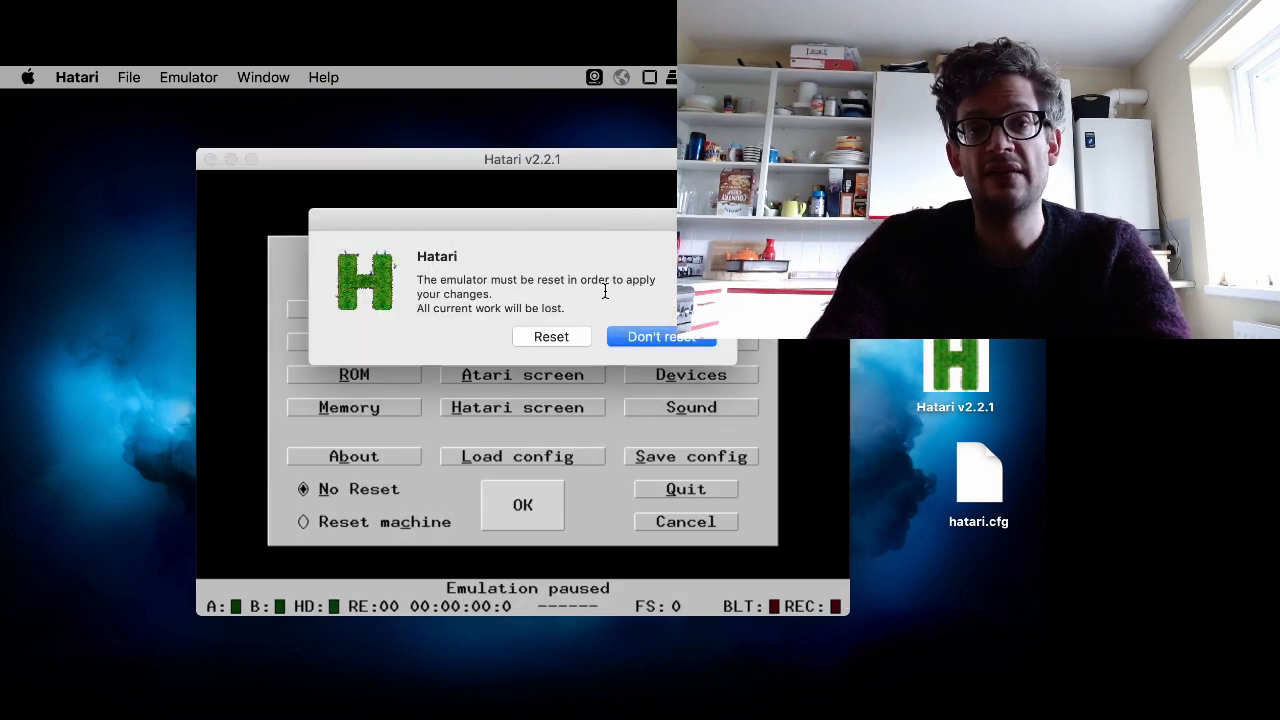
{"action": "left_click", "coordinate": [545, 334]}
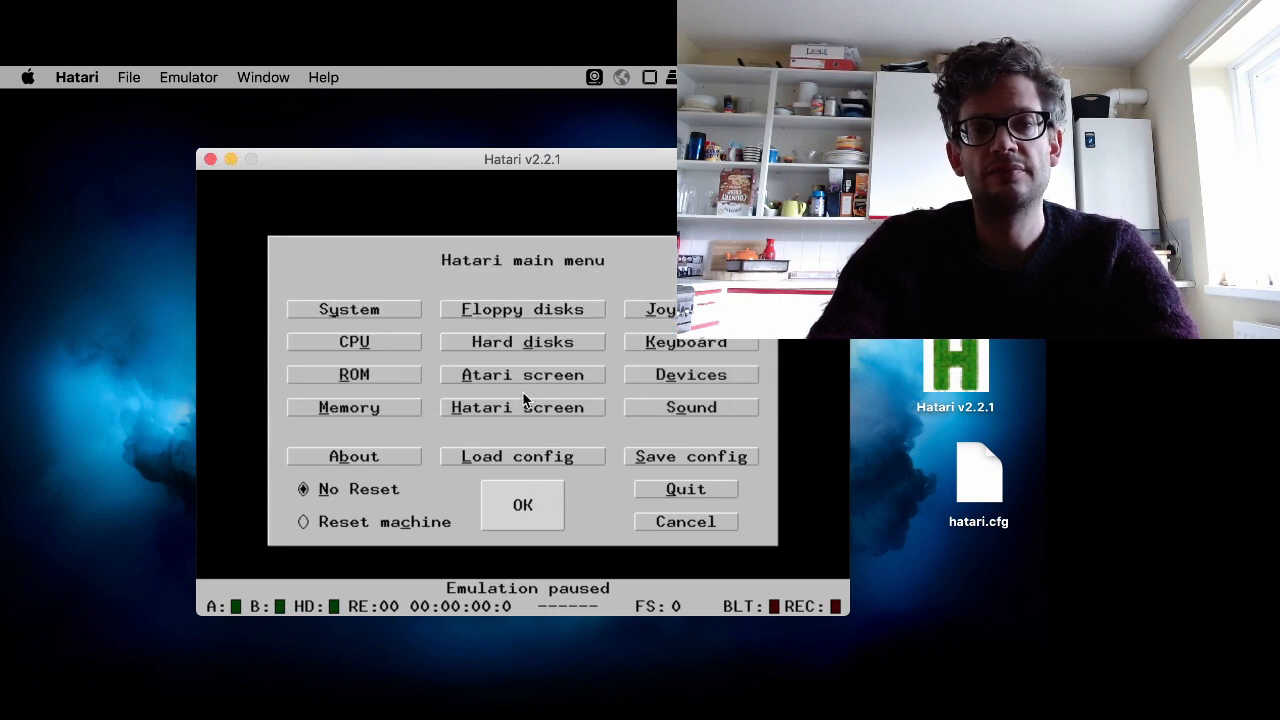
{"action": "left_click", "coordinate": [542, 514]}
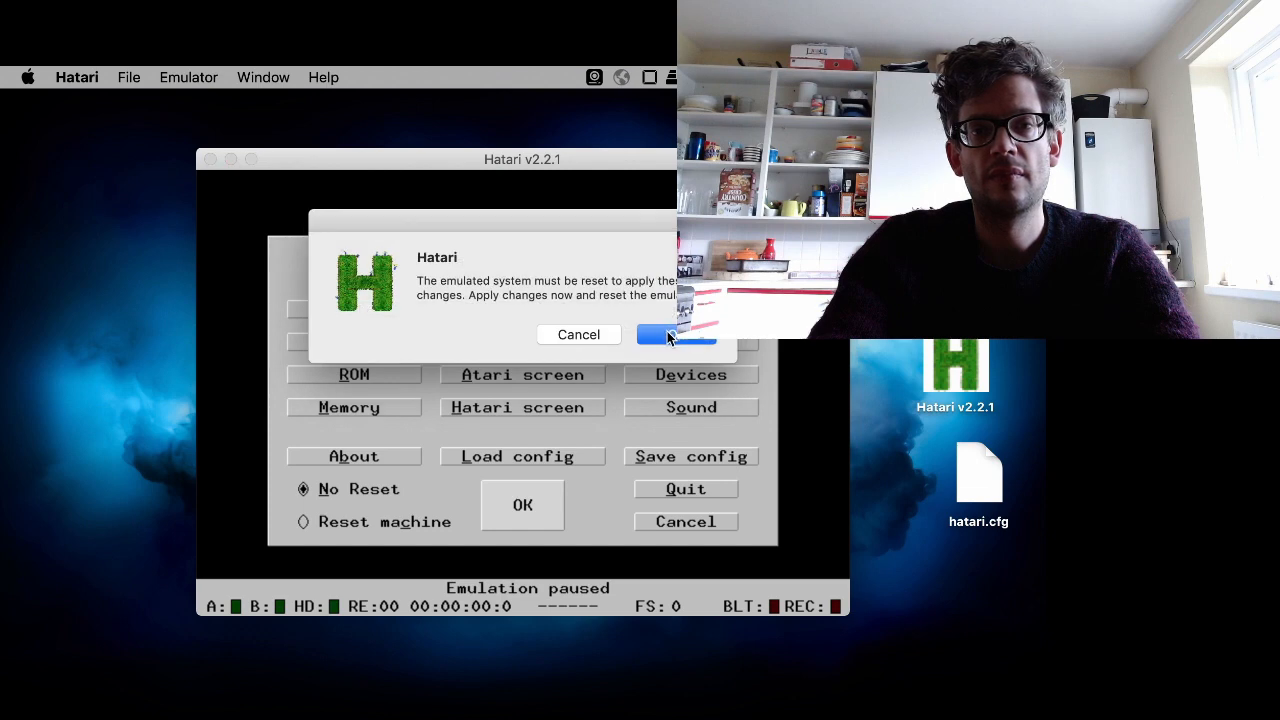
{"action": "left_click", "coordinate": [668, 336]}
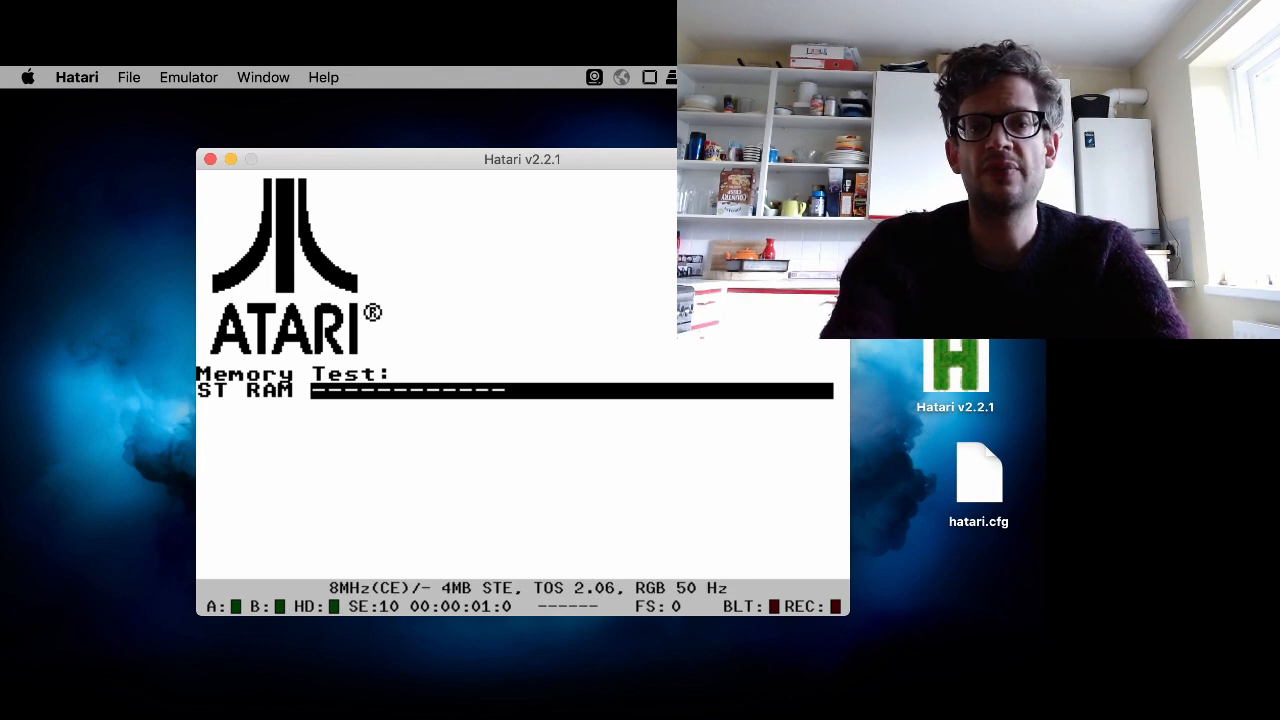
{"action": "key", "text": "space"}
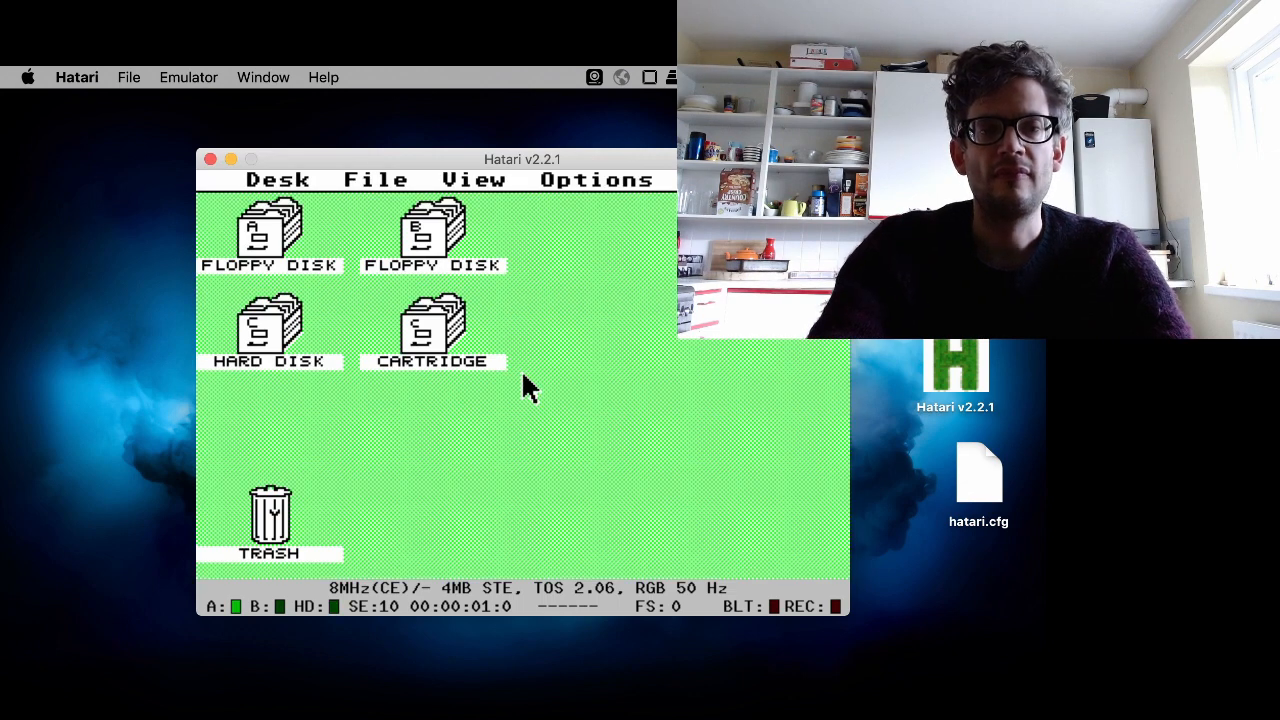
- Open the hard disk C drive window on the emulated Atari desktop
{"action": "left_click", "coordinate": [280, 338]}
{"action": "double_click", "coordinate": [283, 340]}
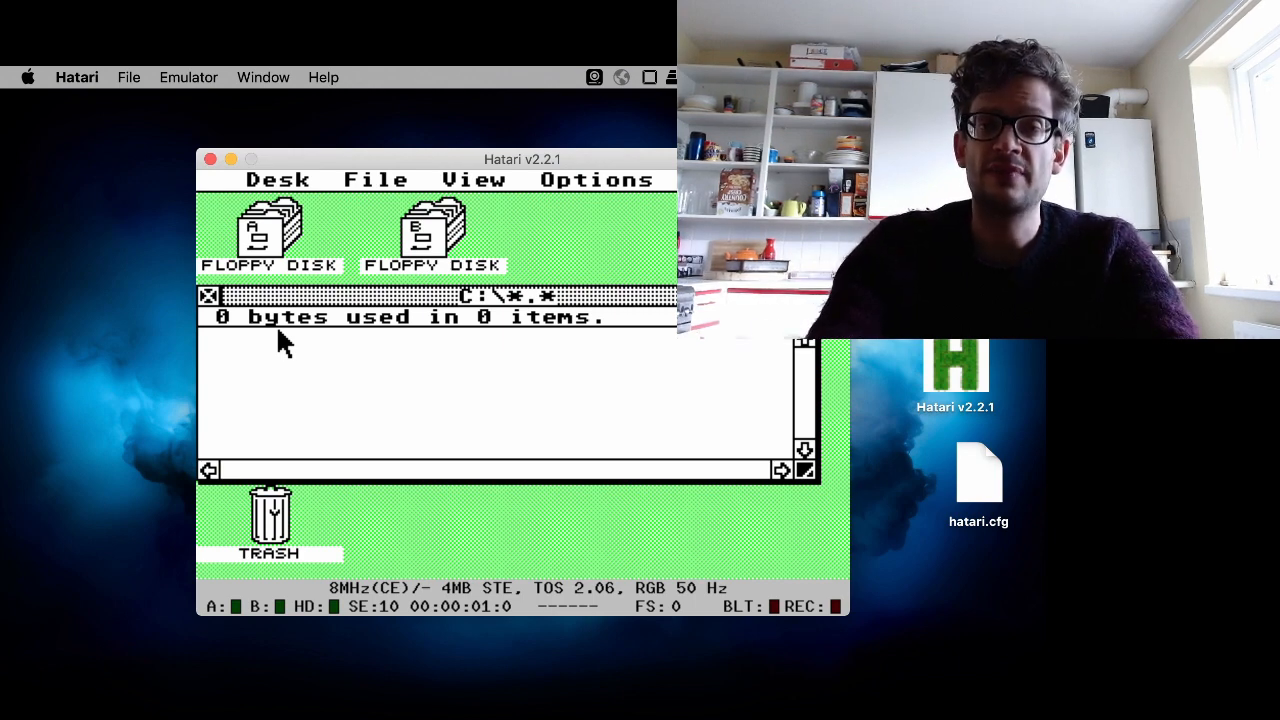
- Open the Atari demo folder in Finder and move its window aside
{"action": "mouse_move", "coordinate": [1, 280]}
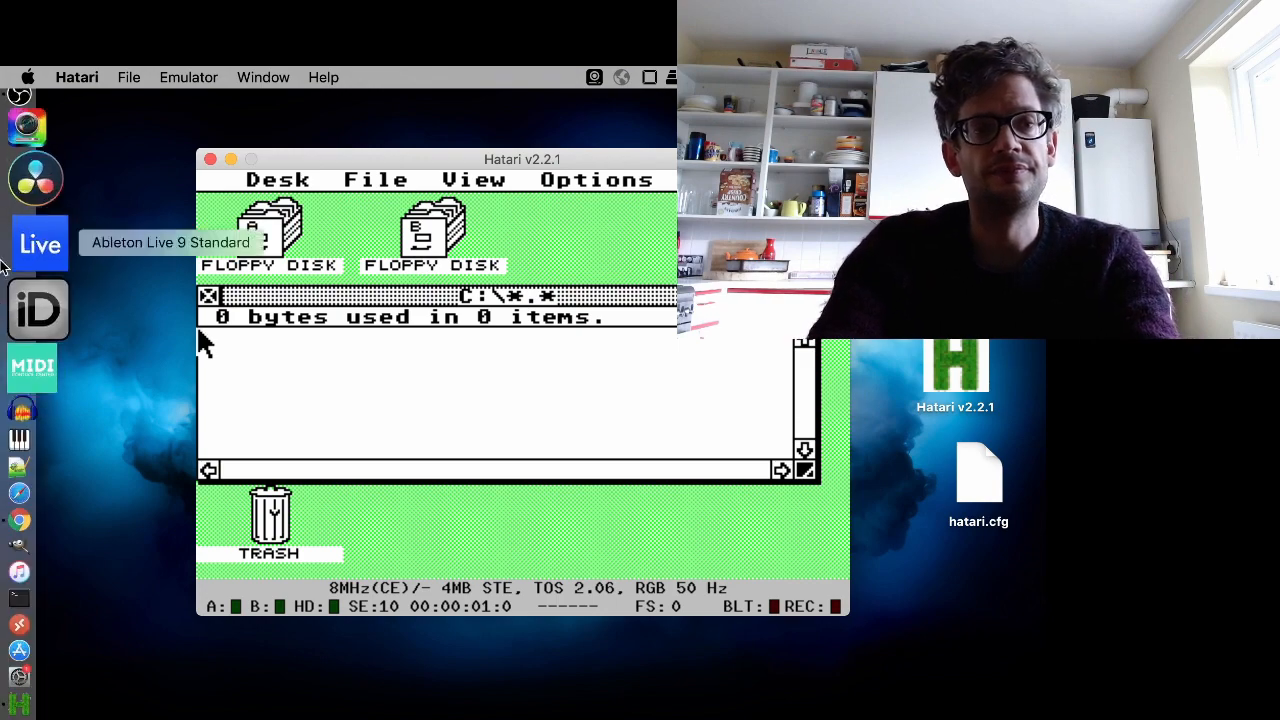
{"action": "left_click", "coordinate": [5, 122]}
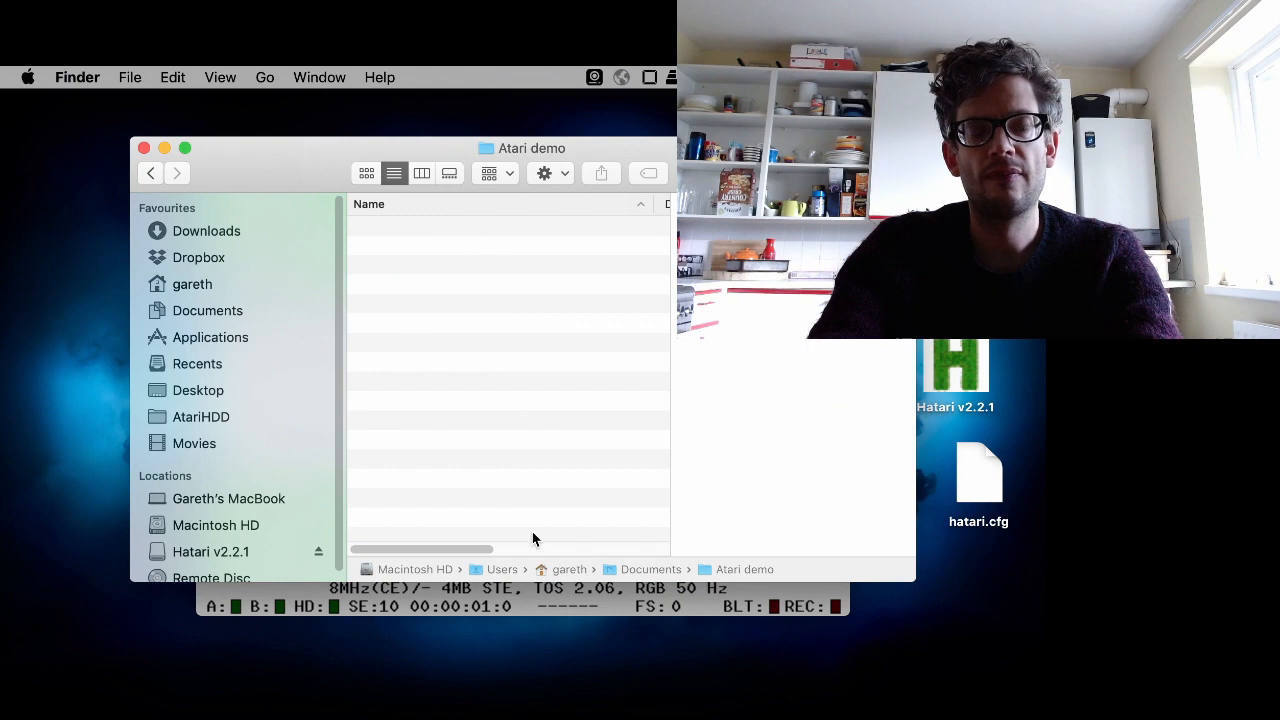
{"action": "left_click_drag", "start_coordinate": [717, 147], "coordinate": [595, 115]}
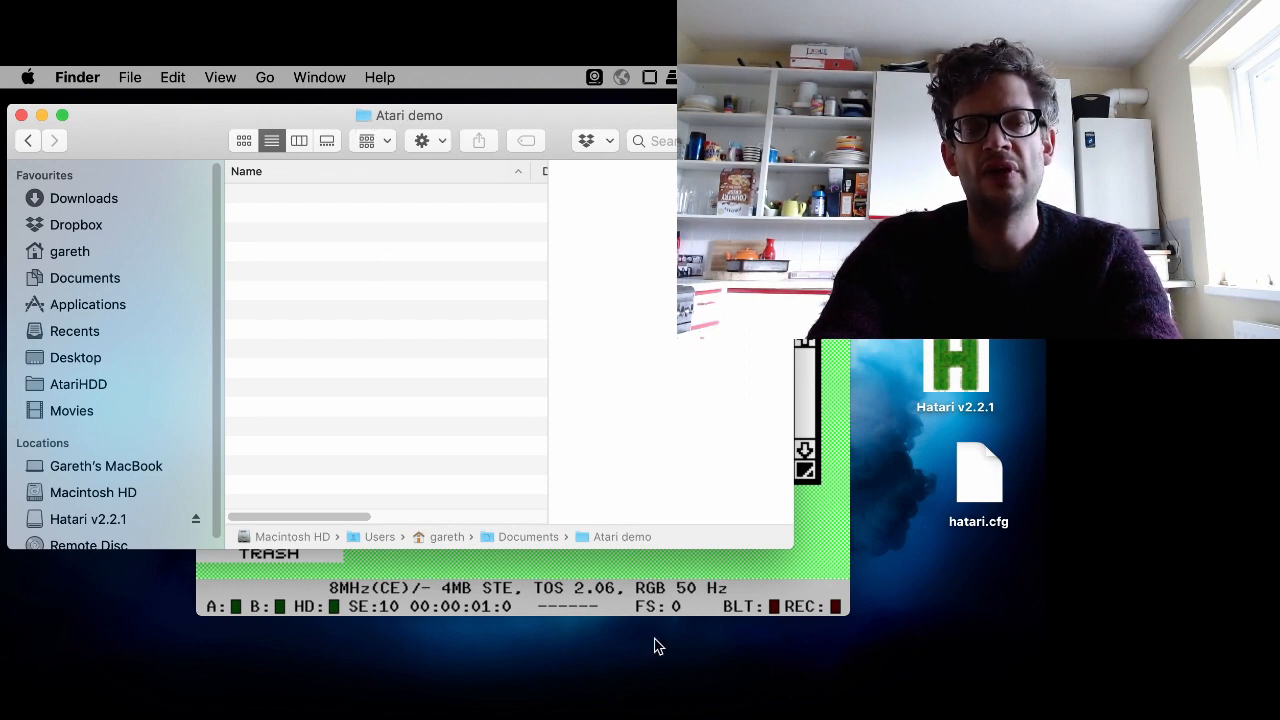
- Close the C drive window in the emulator and switch back to the Finder window
{"action": "left_click", "coordinate": [663, 576]}
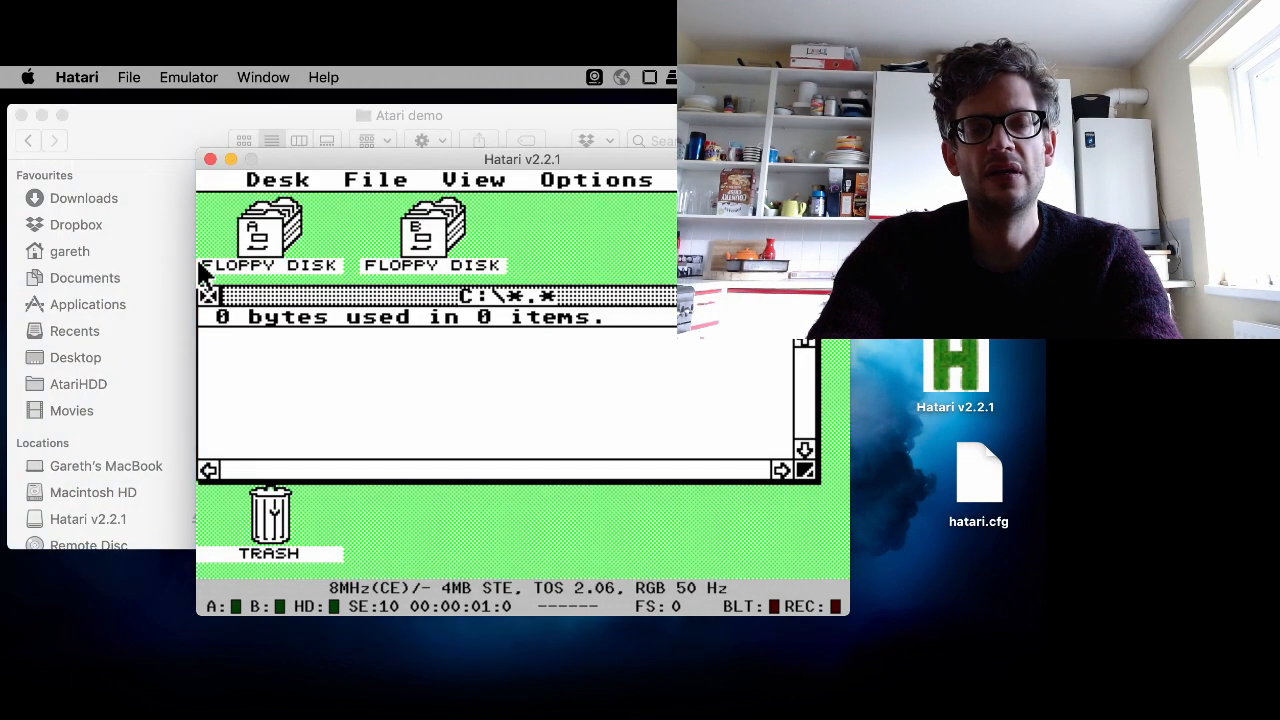
{"action": "left_click", "coordinate": [209, 298]}
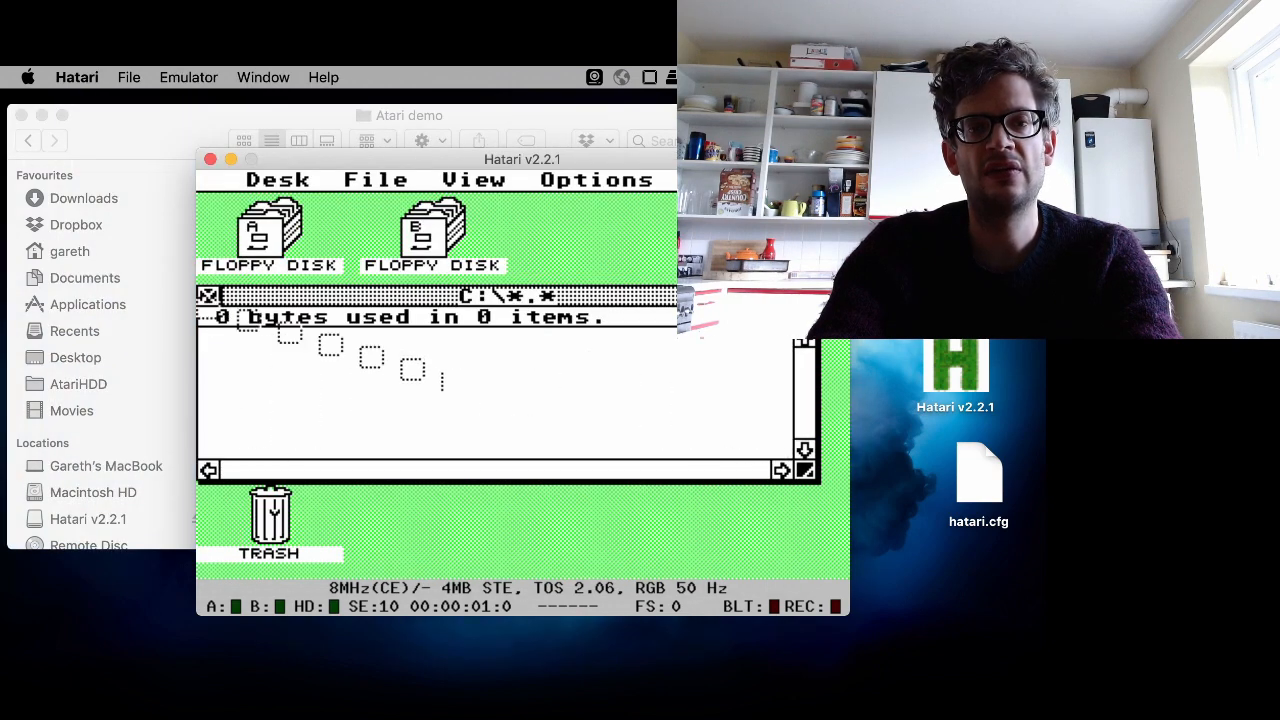
{"action": "left_click", "coordinate": [165, 107]}
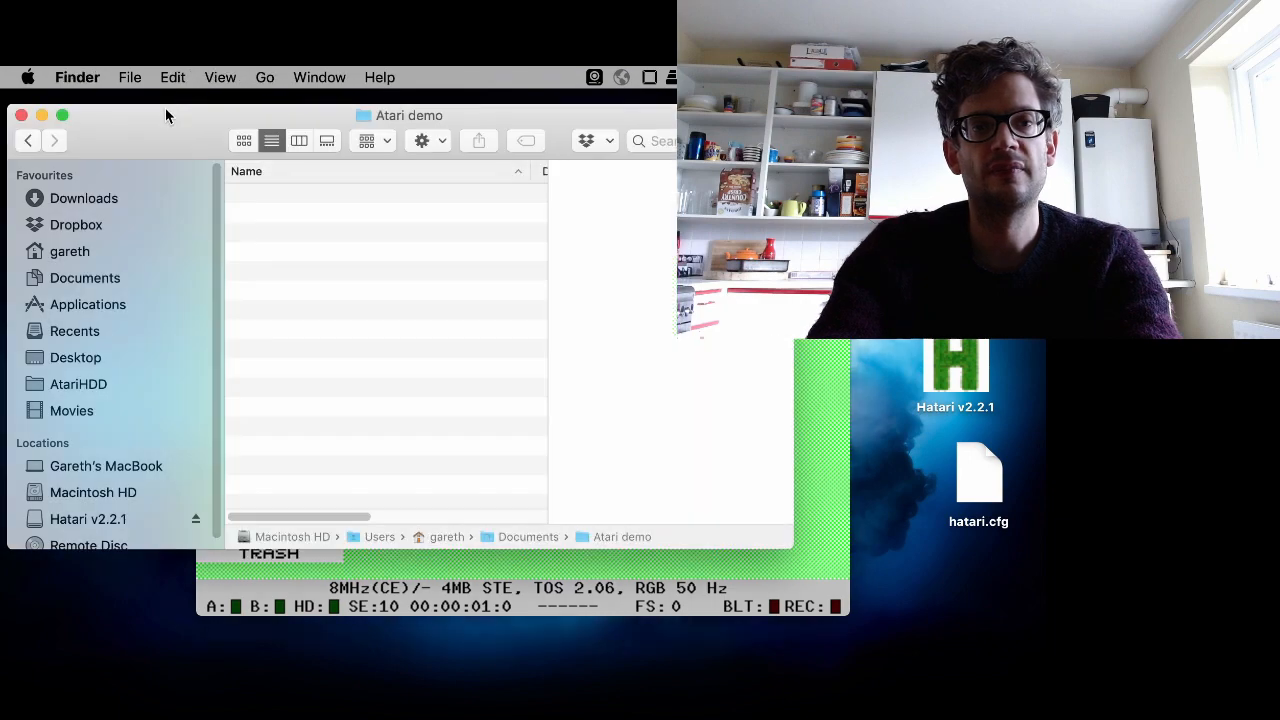
- Switch to Chrome, open a new tab and search Google for dbug
{"action": "mouse_move", "coordinate": [3, 206]}
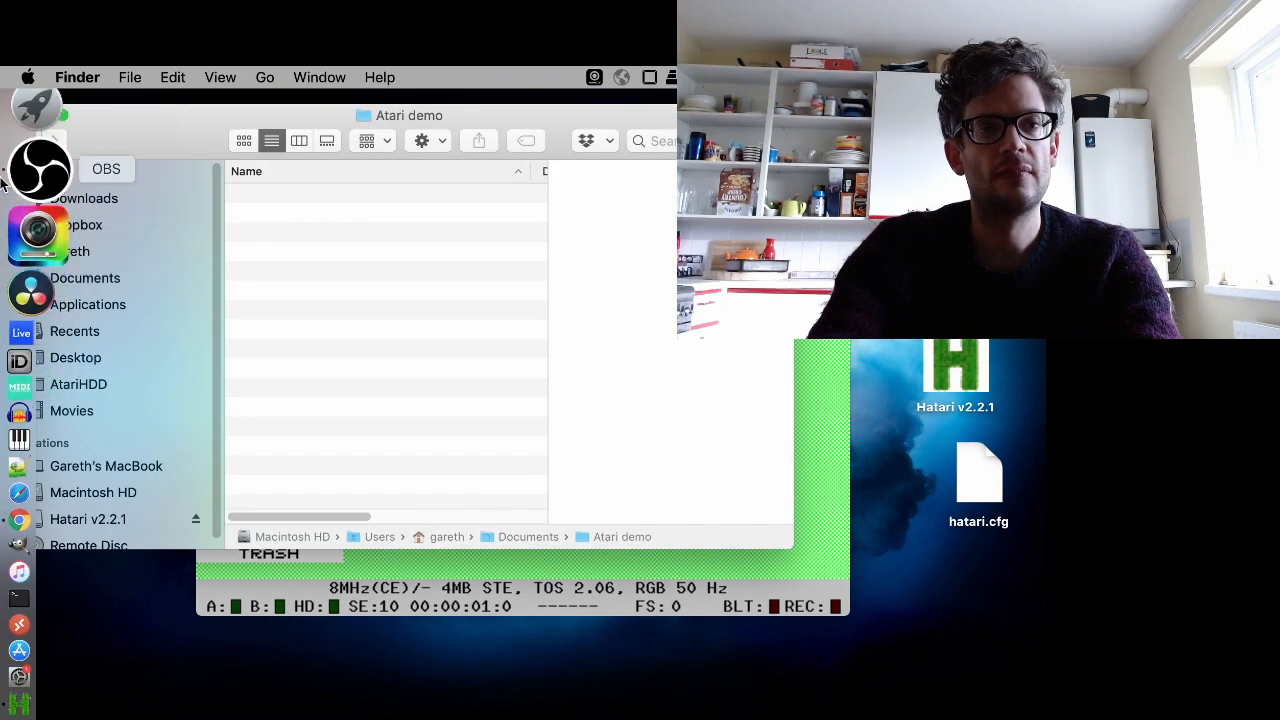
{"action": "left_click", "coordinate": [4, 442]}
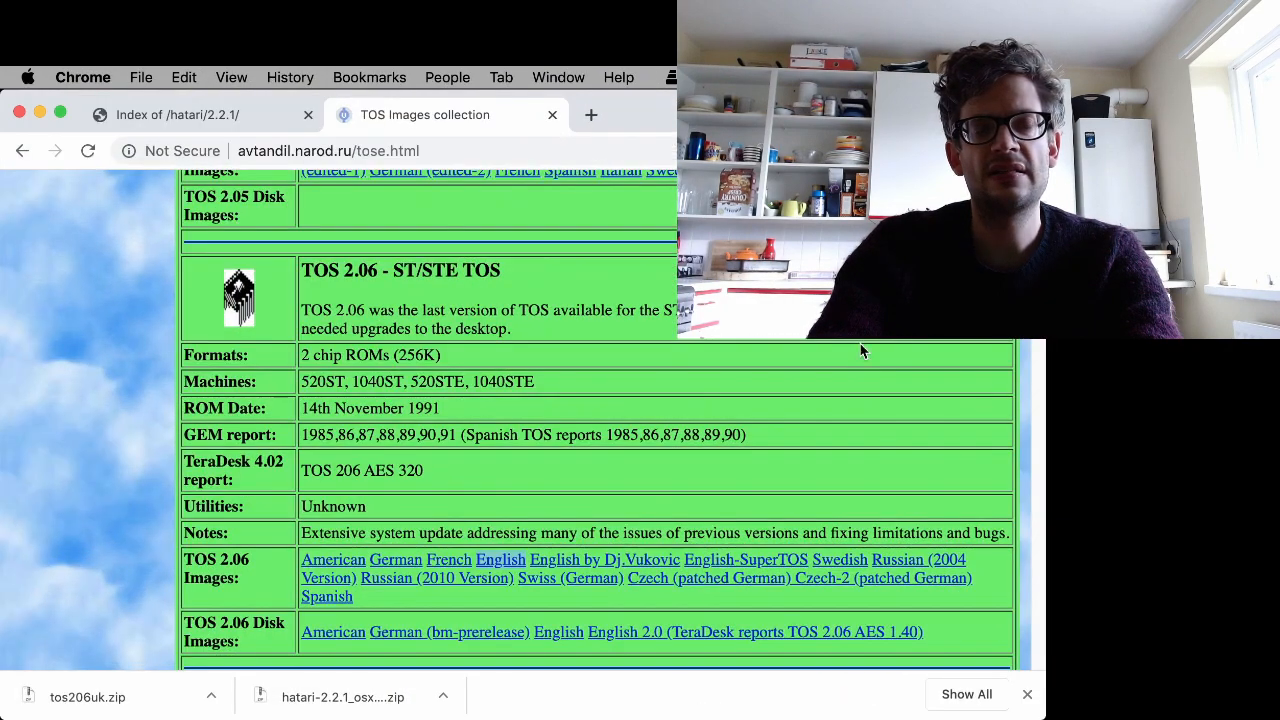
{"action": "left_click", "coordinate": [591, 115]}
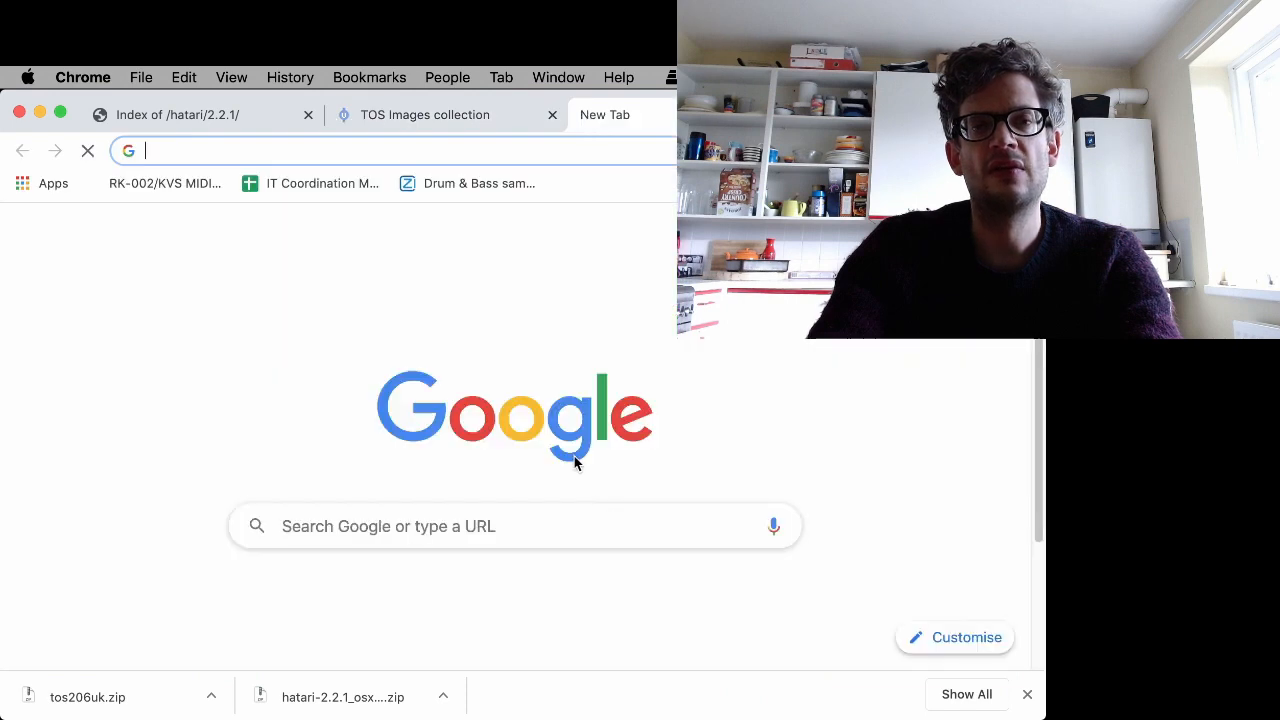
{"action": "type", "text": "dbug"}
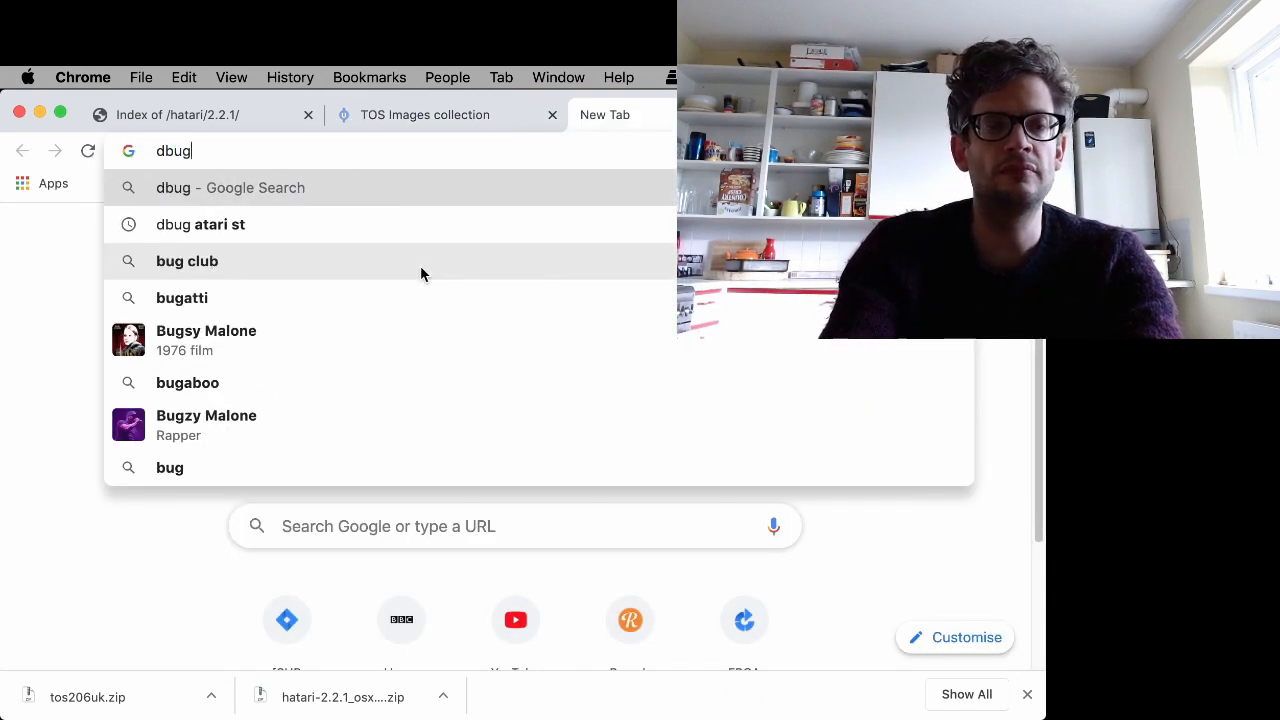
{"action": "key", "text": "Return"}
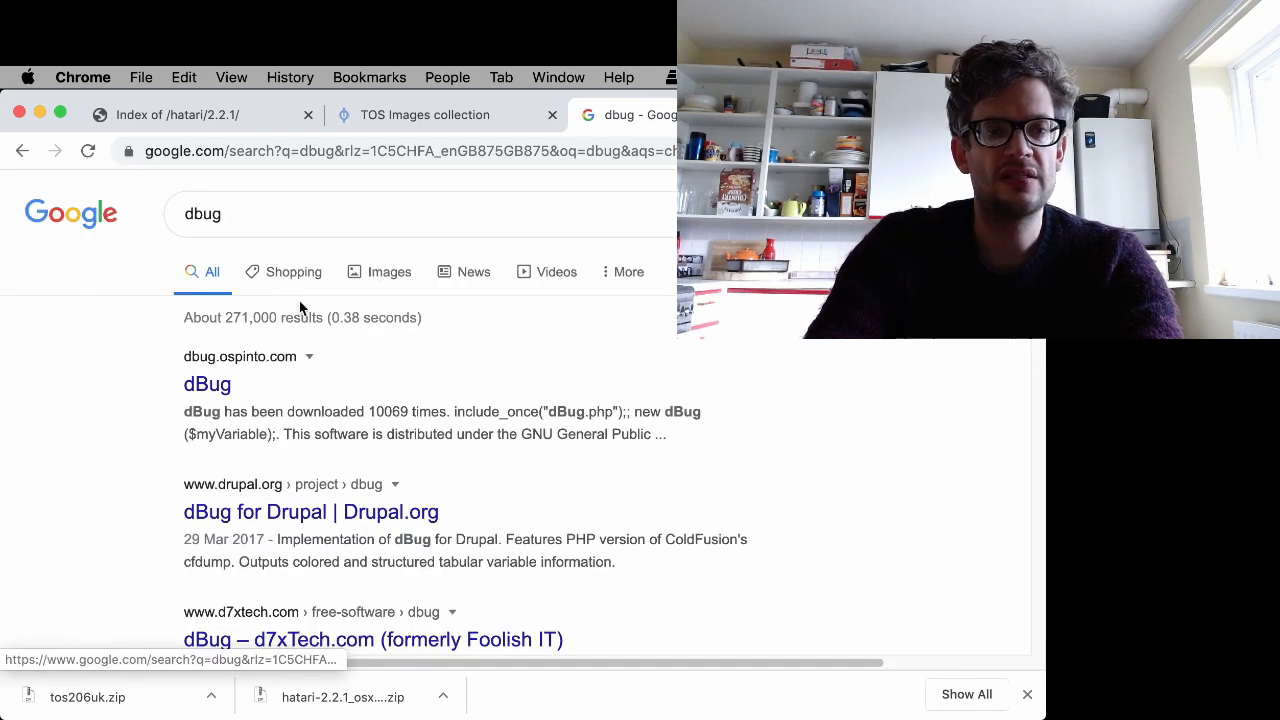
- Refine the Google search to d-bug atari and open the D-Bug website
{"action": "left_click", "coordinate": [192, 213]}
{"action": "type", "text": "-"}
{"action": "key", "text": "Return"}
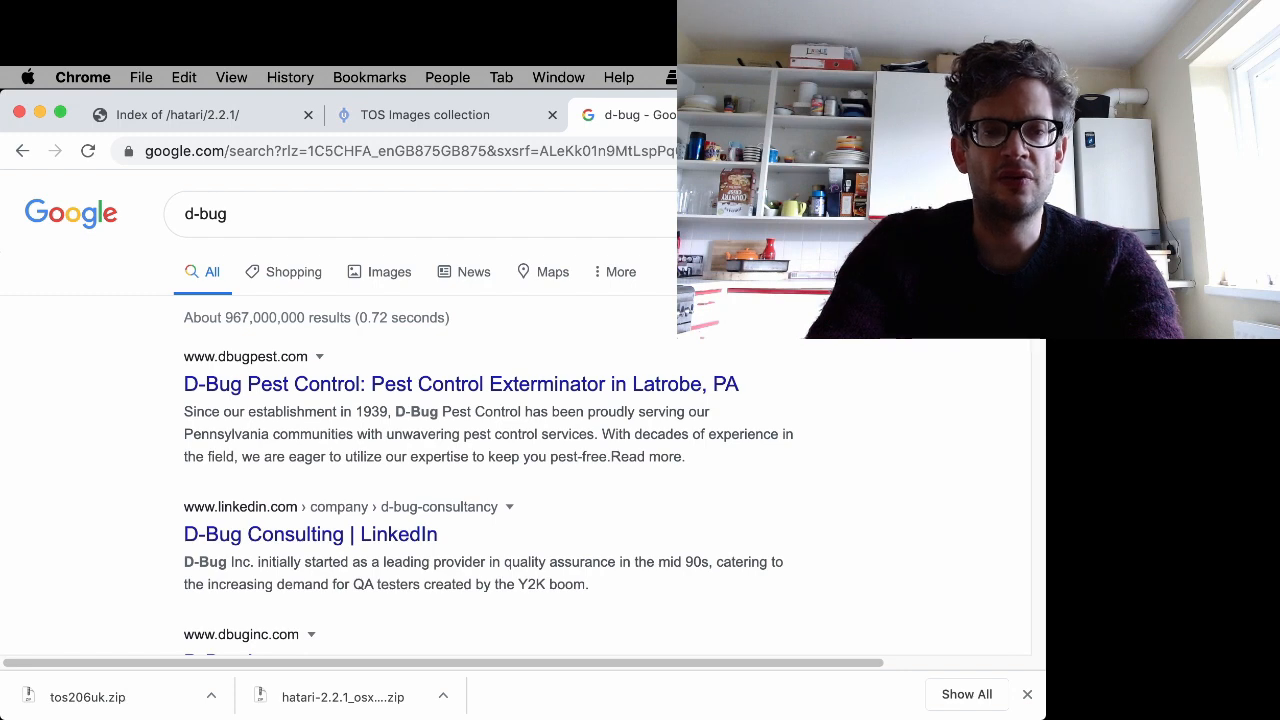
{"action": "left_click", "coordinate": [254, 213]}
{"action": "type", "text": "atar"}
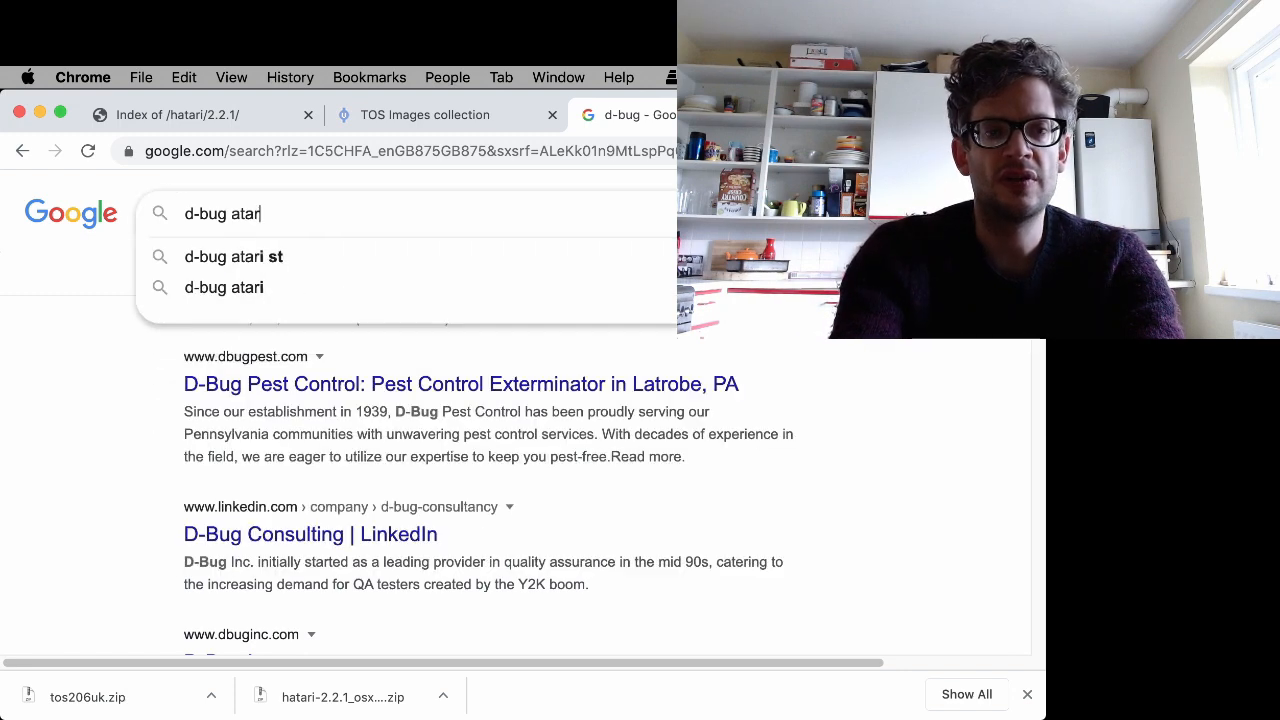
{"action": "type", "text": "i"}
{"action": "key", "text": "Return"}
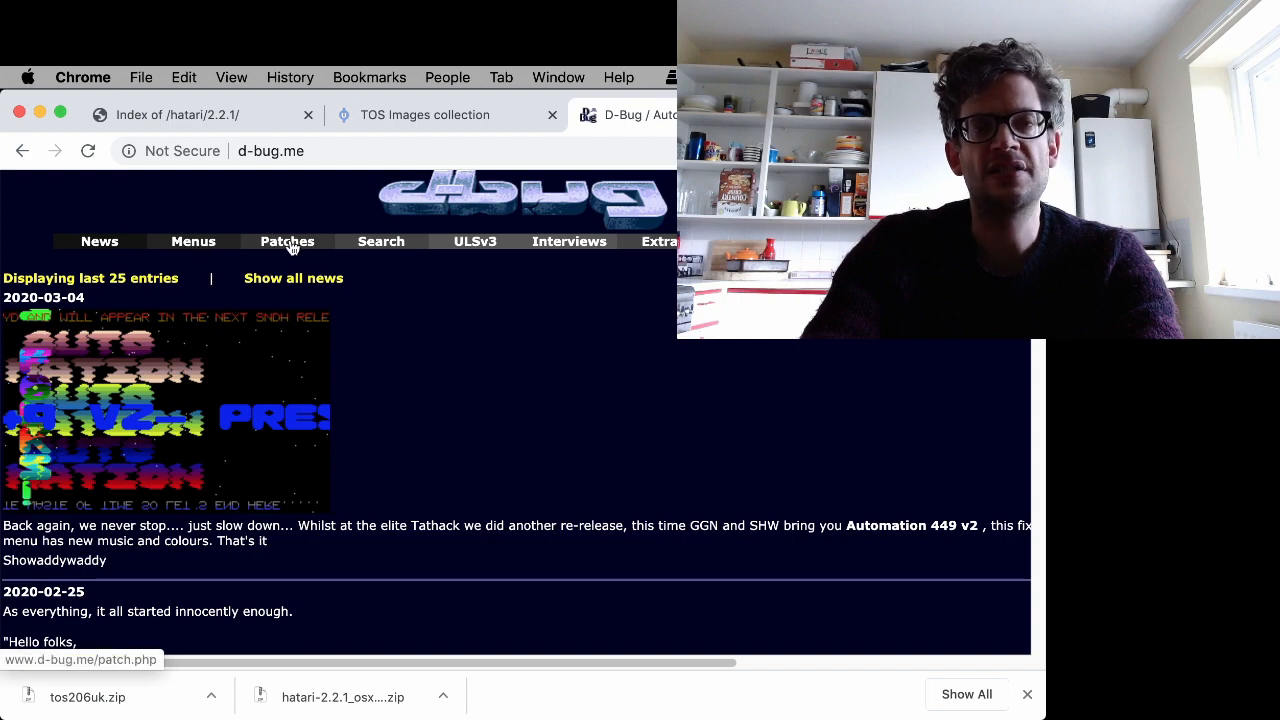
- Open the D-Bug Patches page and browse the list of patched games
{"action": "left_click", "coordinate": [289, 244]}
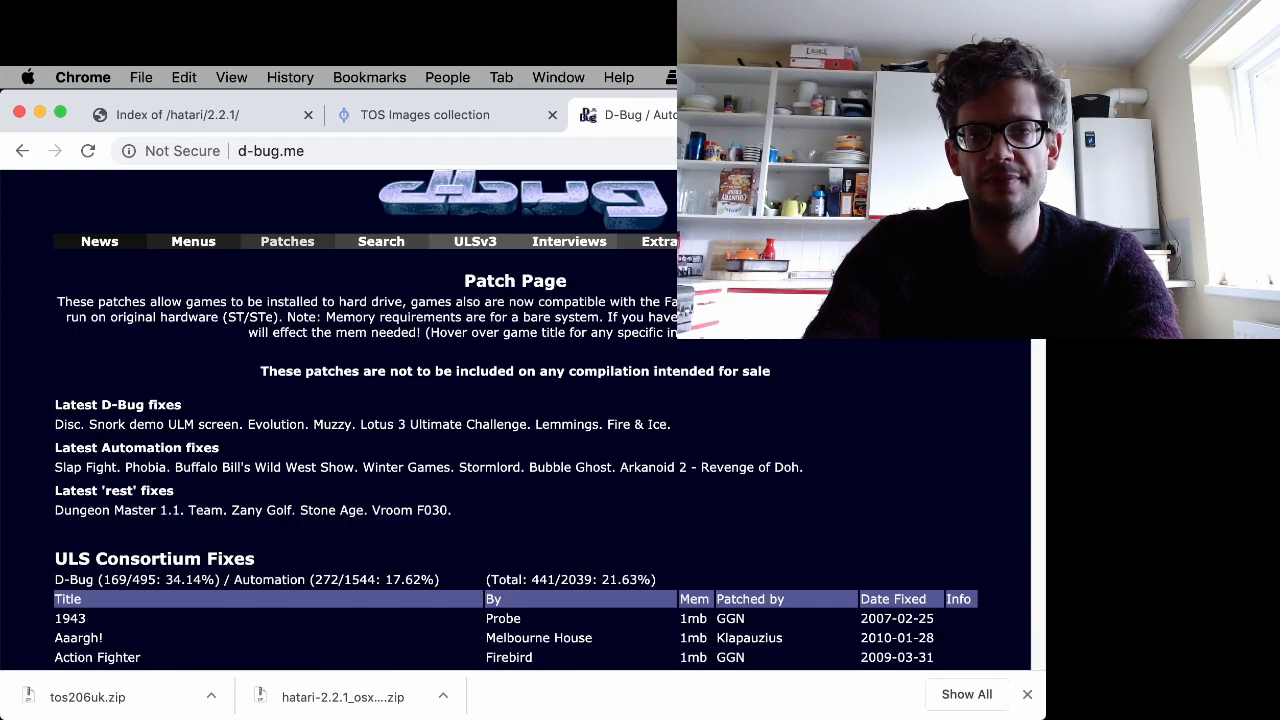
{"action": "scroll", "coordinate": [512, 470], "scroll_direction": "down", "scroll_amount": 10}
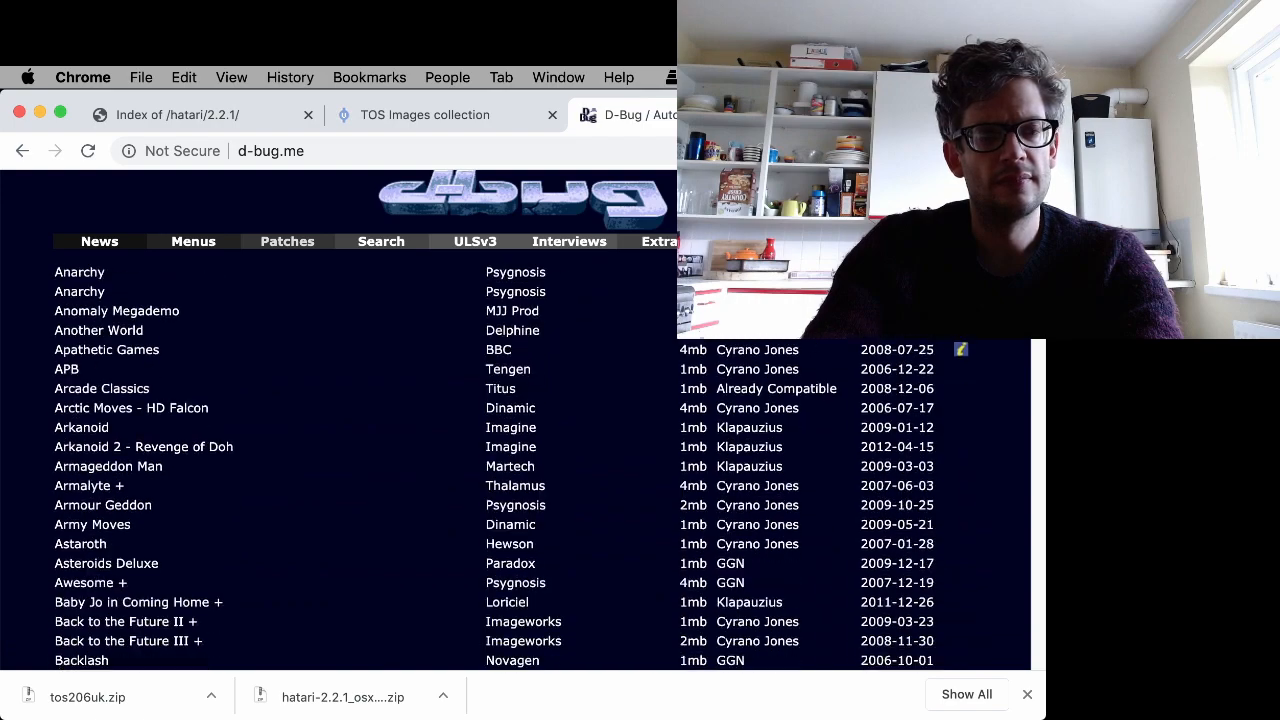
{"action": "scroll", "coordinate": [512, 470], "scroll_direction": "down", "scroll_amount": 10}
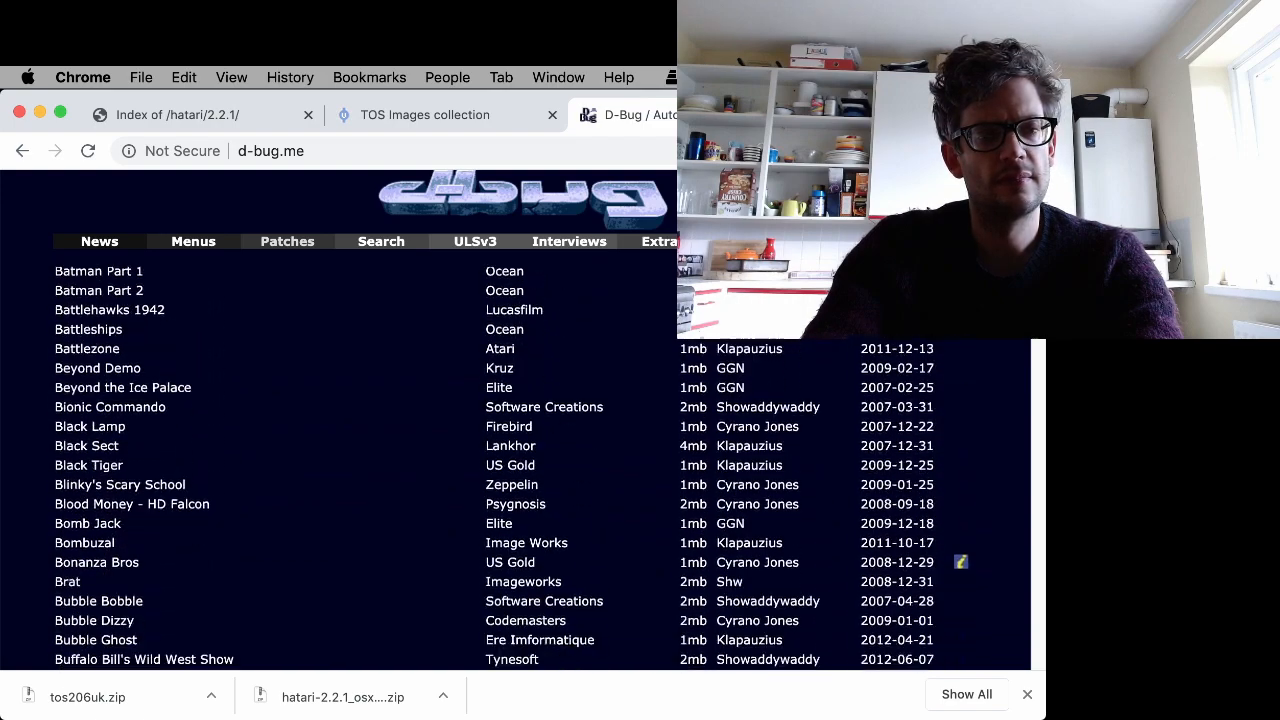
{"action": "scroll", "coordinate": [1038, 350], "scroll_direction": "down", "scroll_amount": 10}
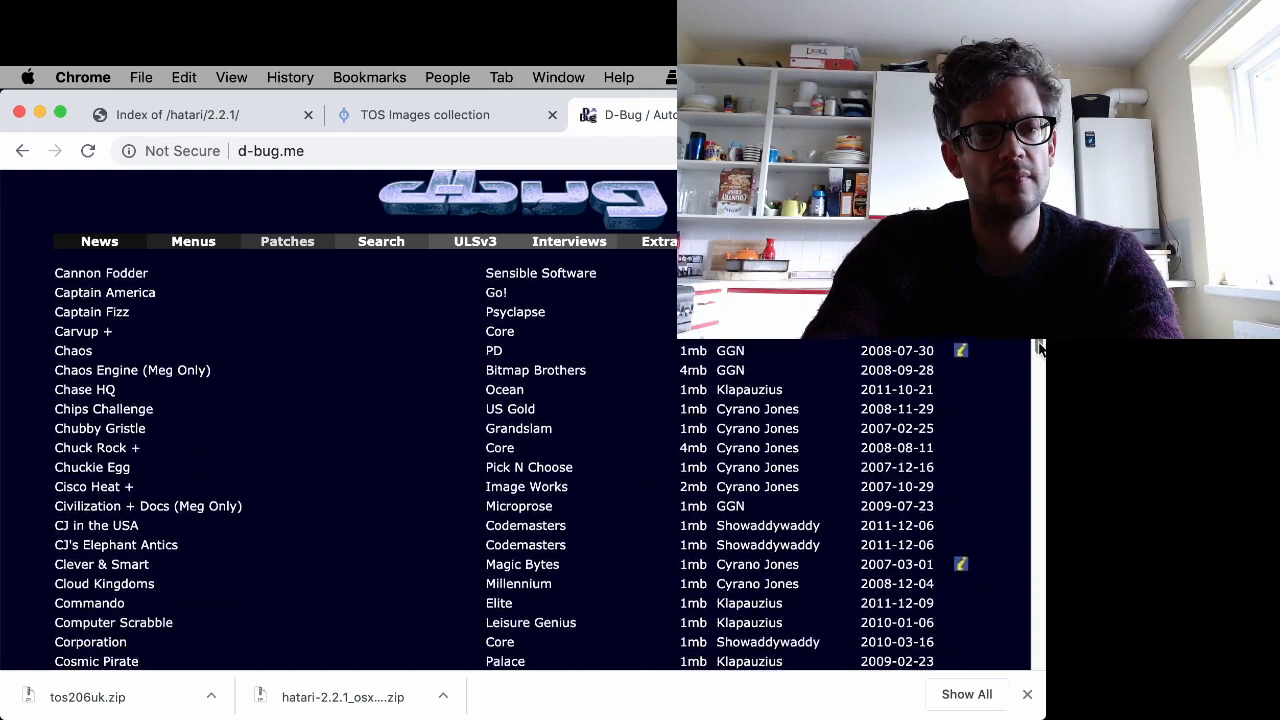
{"action": "left_click_drag", "start_coordinate": [1039, 347], "coordinate": [1038, 360]}
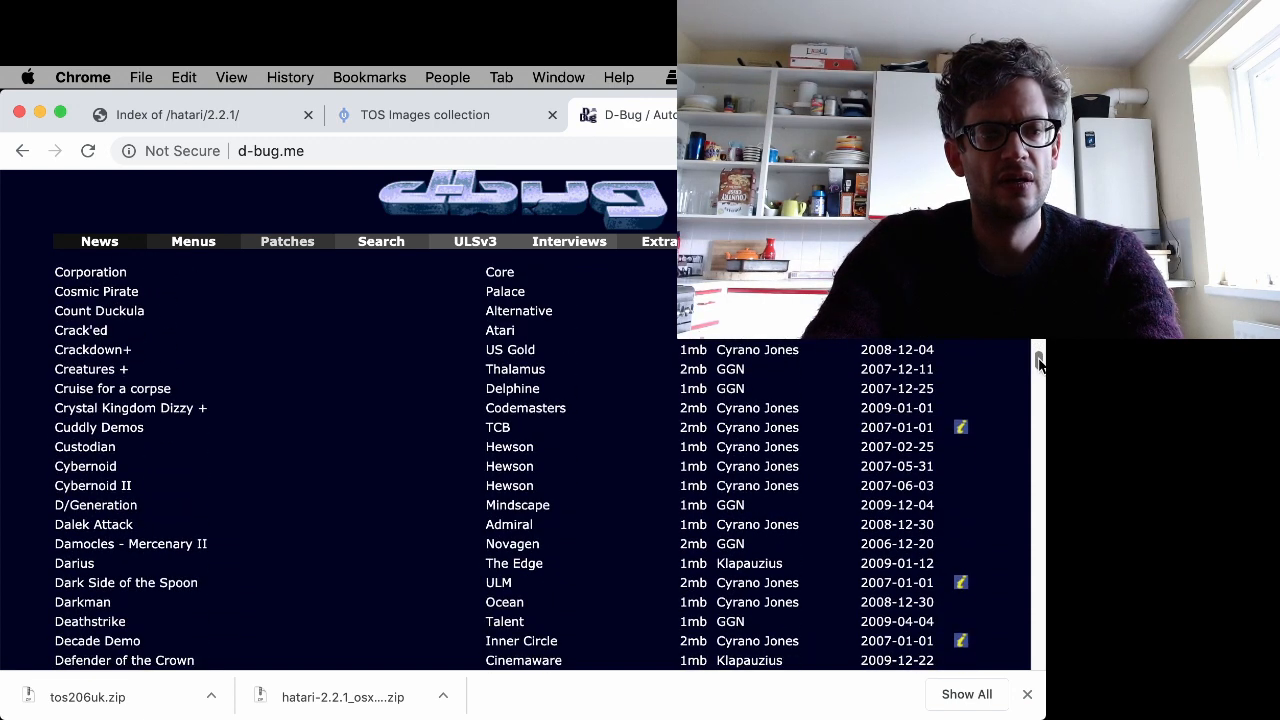
- Save the Crystal Kingdom Dizzy + patch link as ck_dizzy.zip into the Atari demo folder in Documents, then minimise the browser
{"action": "right_click", "coordinate": [143, 417]}
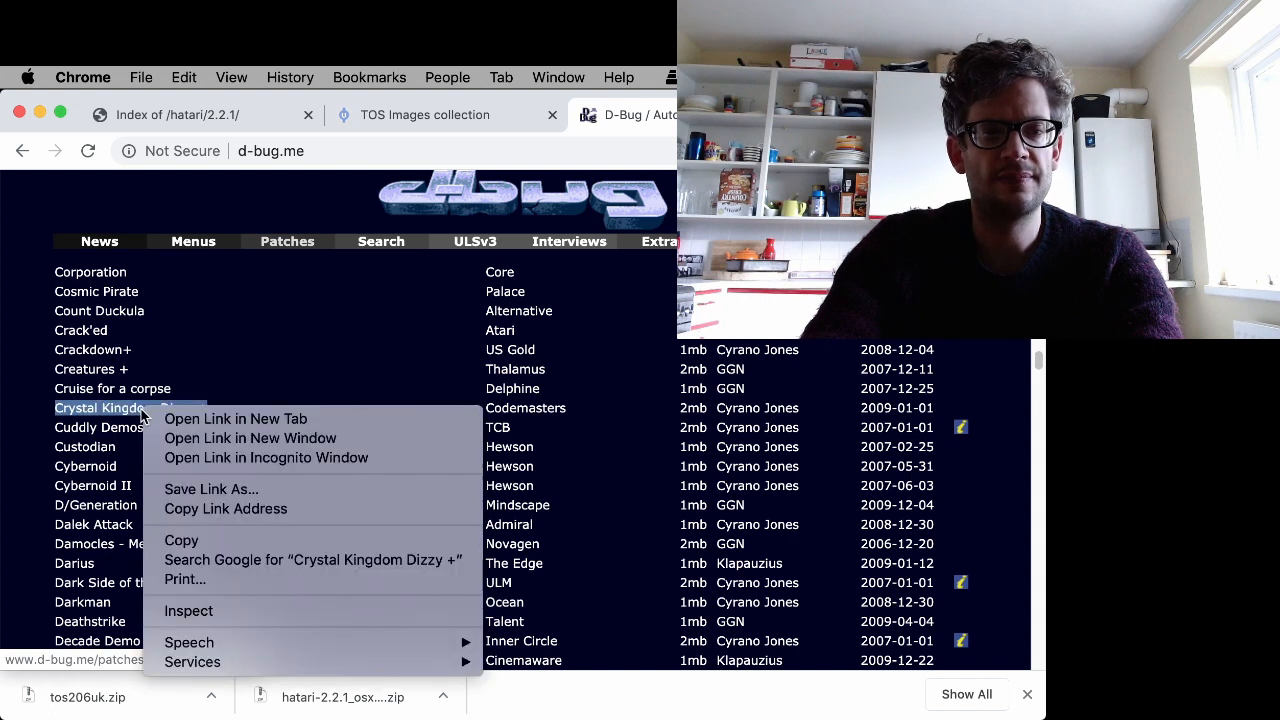
{"action": "left_click", "coordinate": [237, 490]}
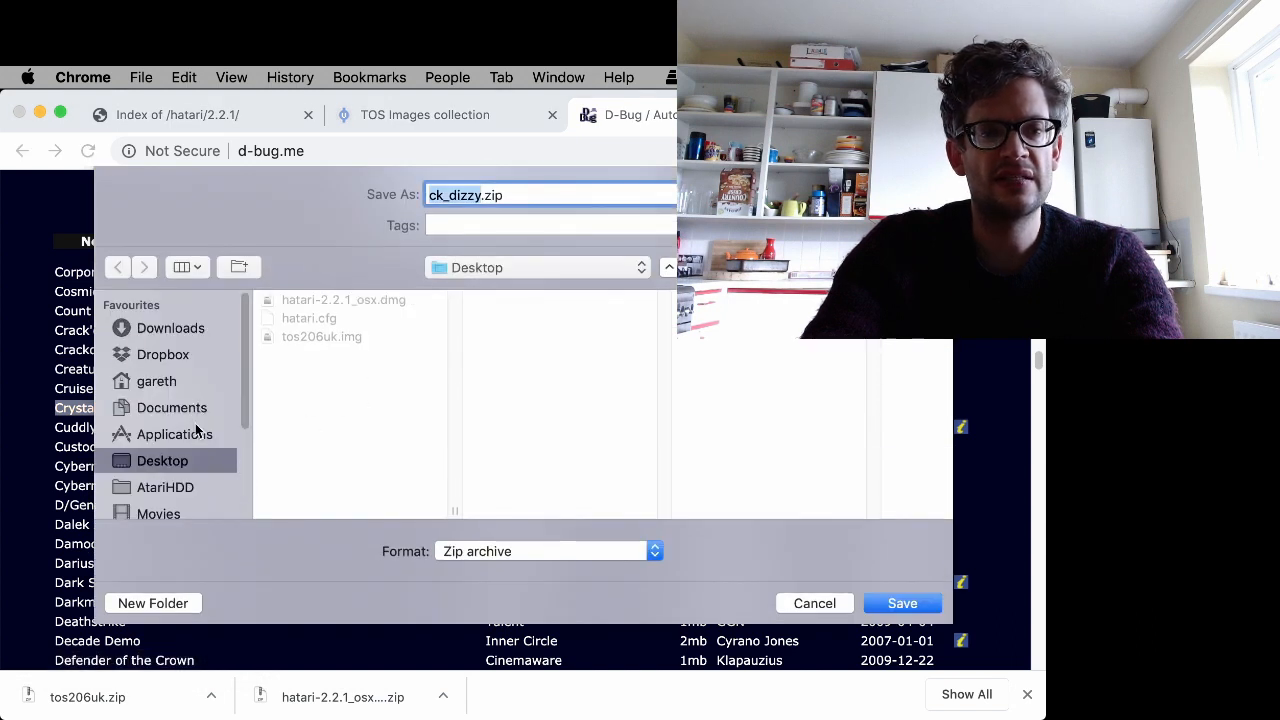
{"action": "left_click", "coordinate": [165, 489]}
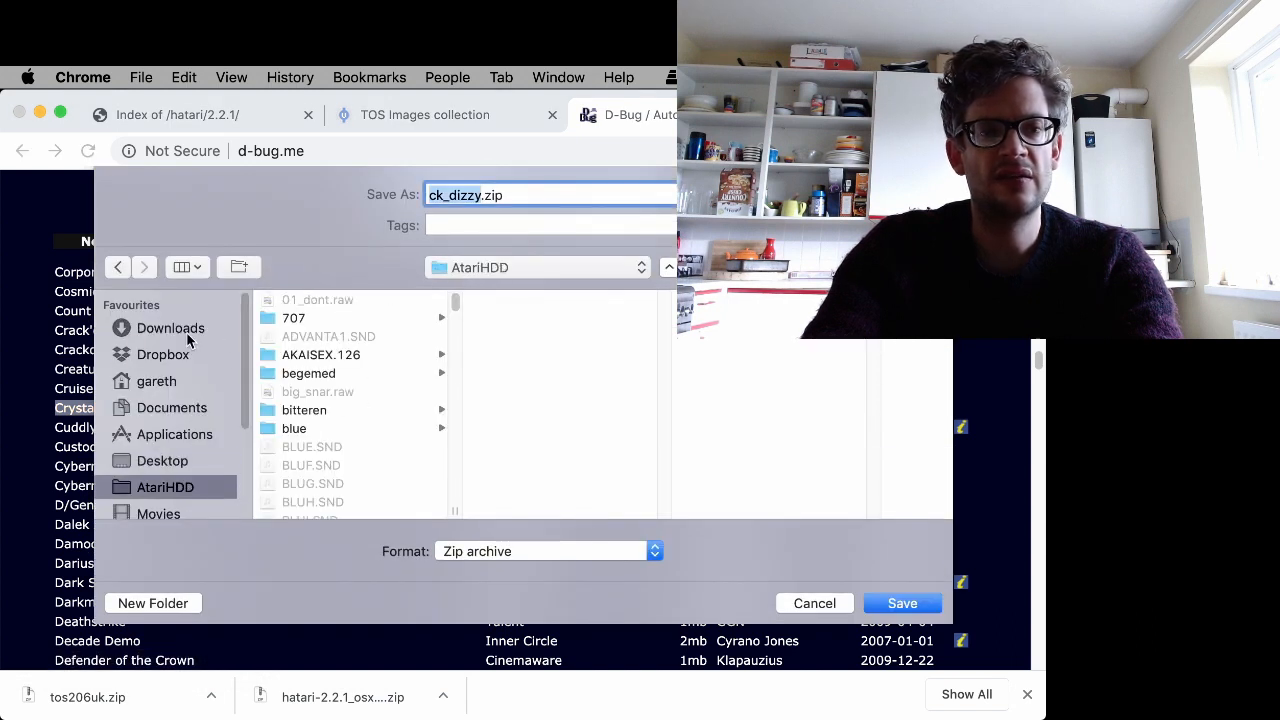
{"action": "left_click", "coordinate": [184, 409]}
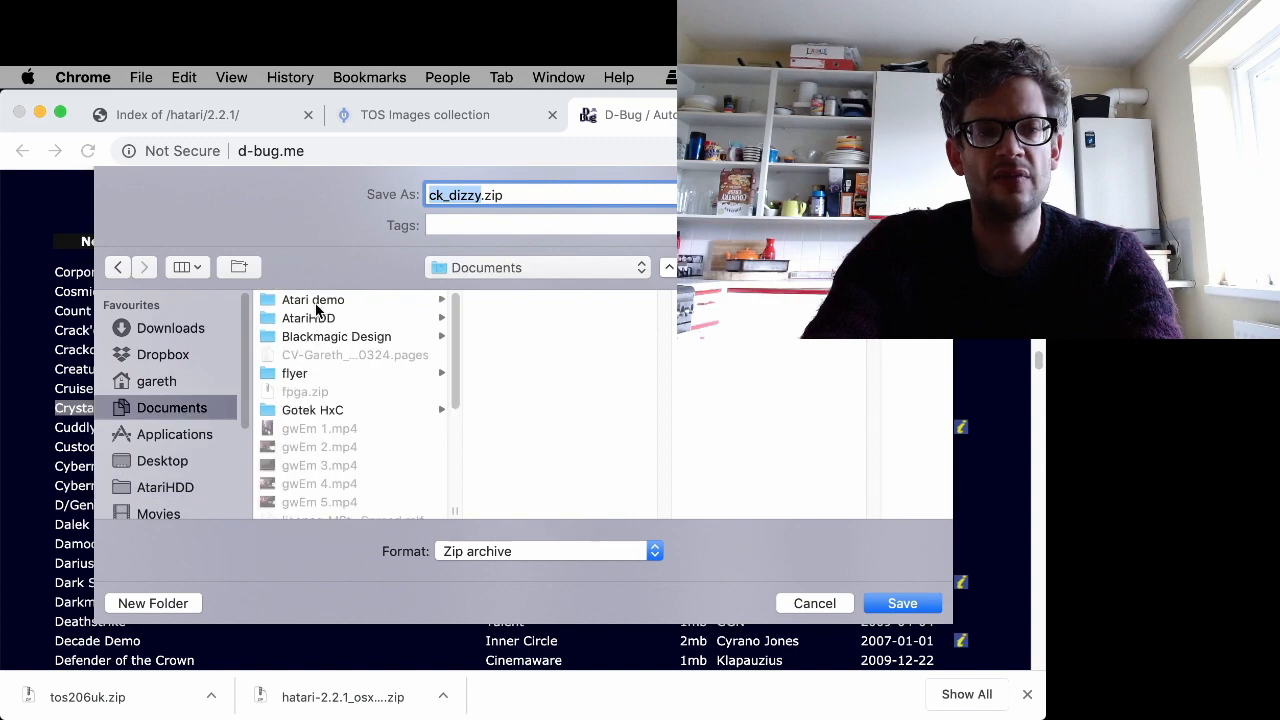
{"action": "left_click", "coordinate": [325, 303]}
{"action": "left_click", "coordinate": [920, 605]}
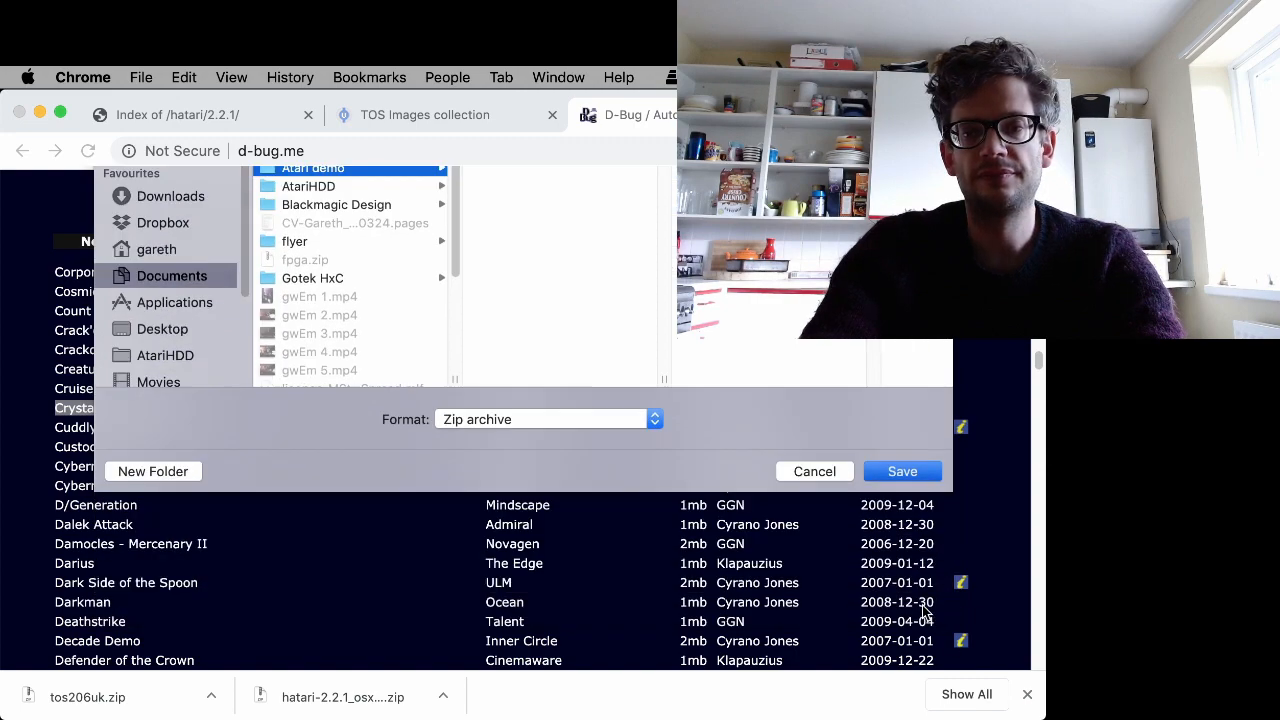
{"action": "left_click", "coordinate": [40, 114]}
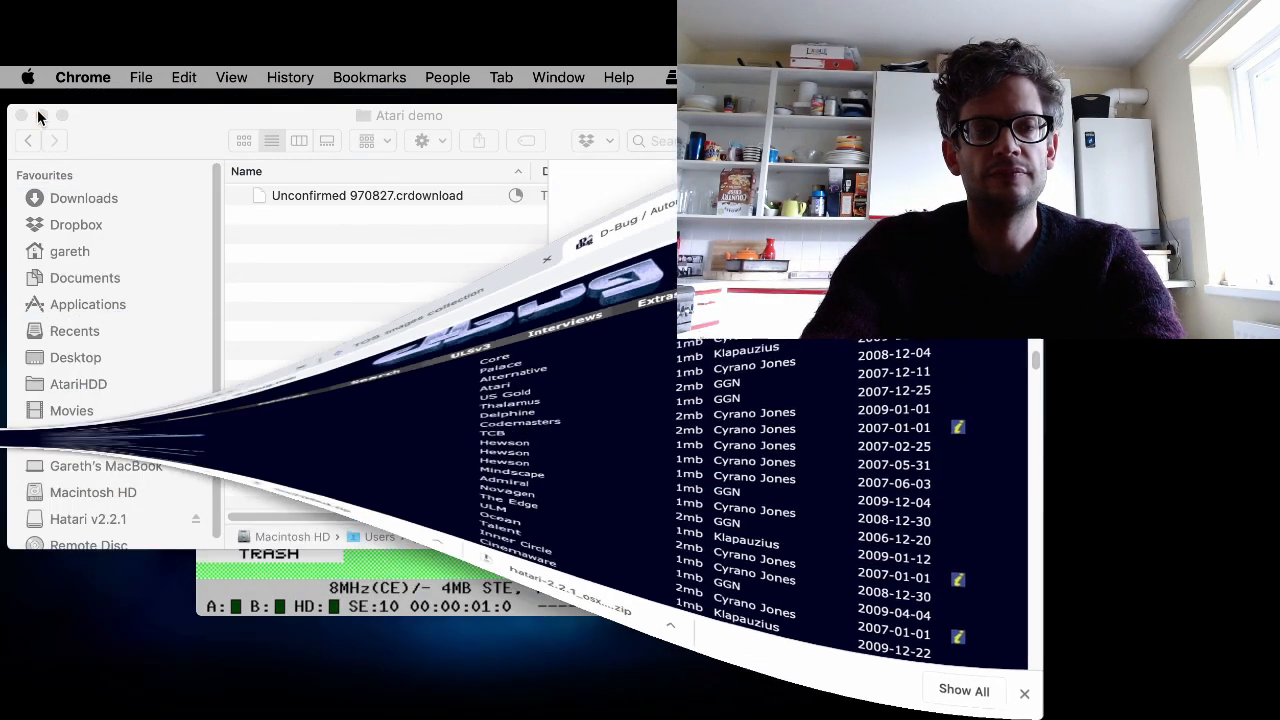
- Extract ck_dizzy.zip in the Atari demo folder and move the zip file to the Trash
{"action": "left_click", "coordinate": [329, 297]}
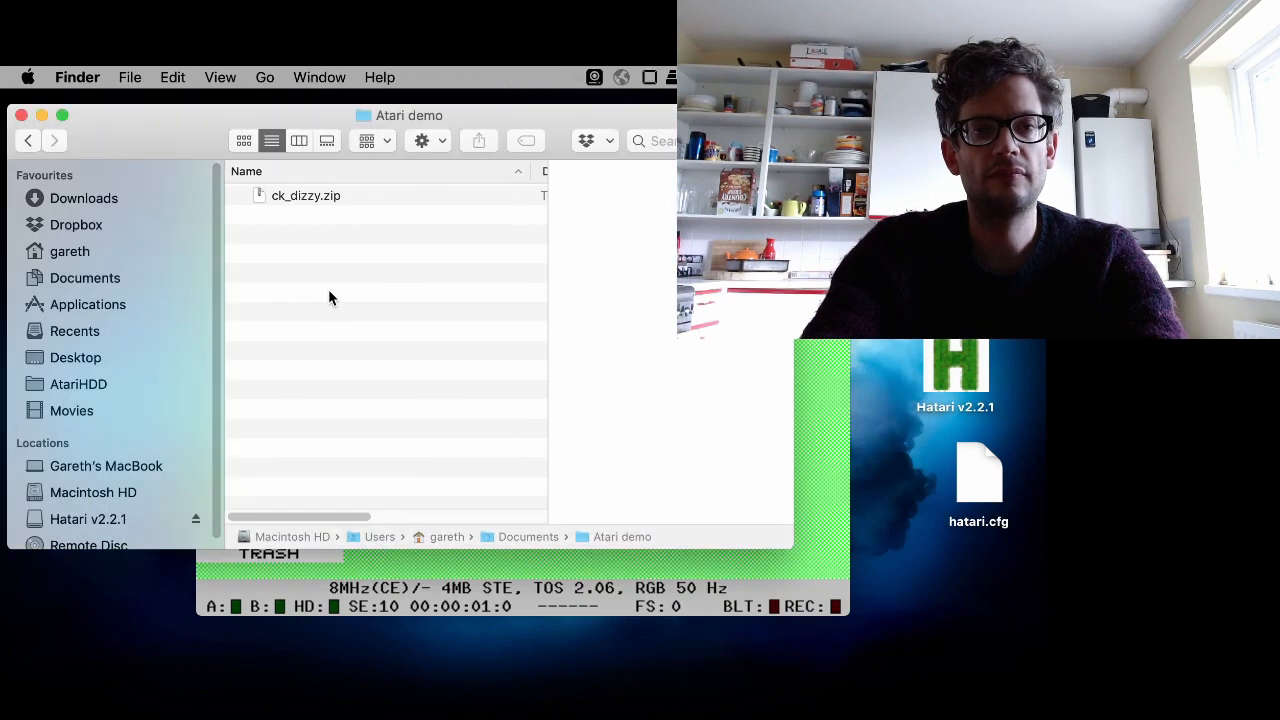
{"action": "left_click", "coordinate": [284, 196]}
{"action": "double_click", "coordinate": [284, 196]}
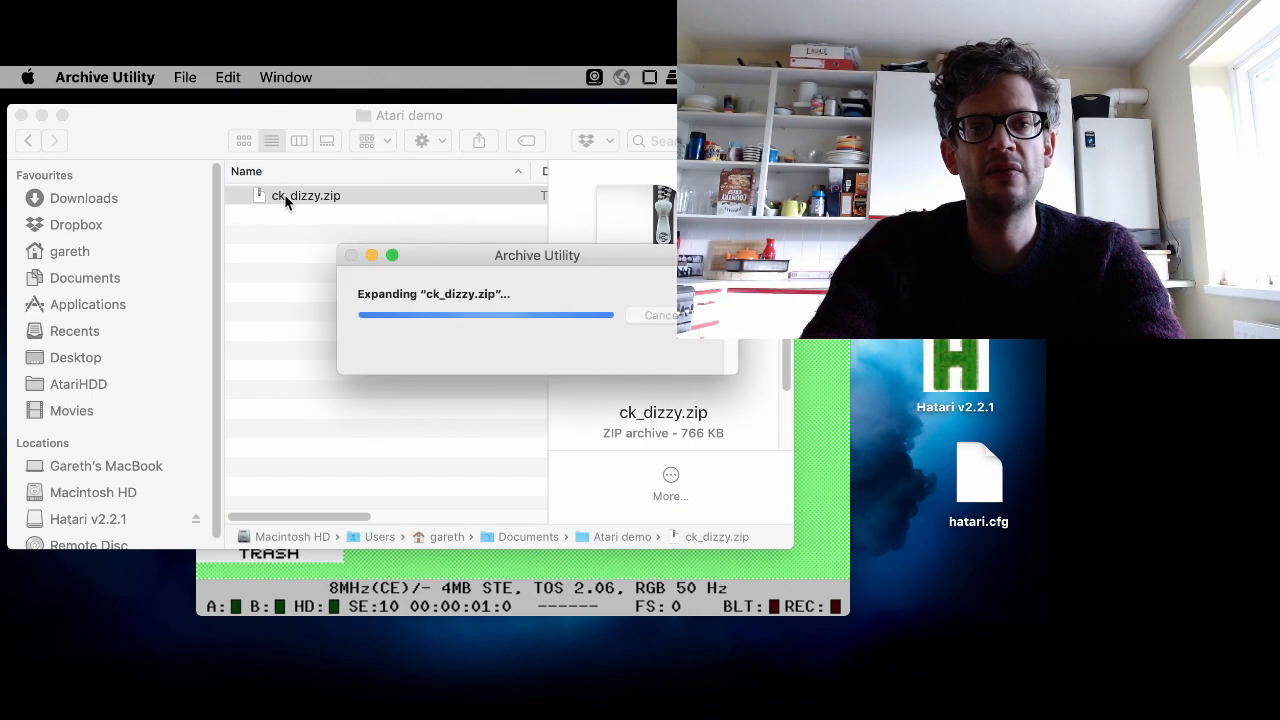
{"action": "left_click", "coordinate": [295, 218]}
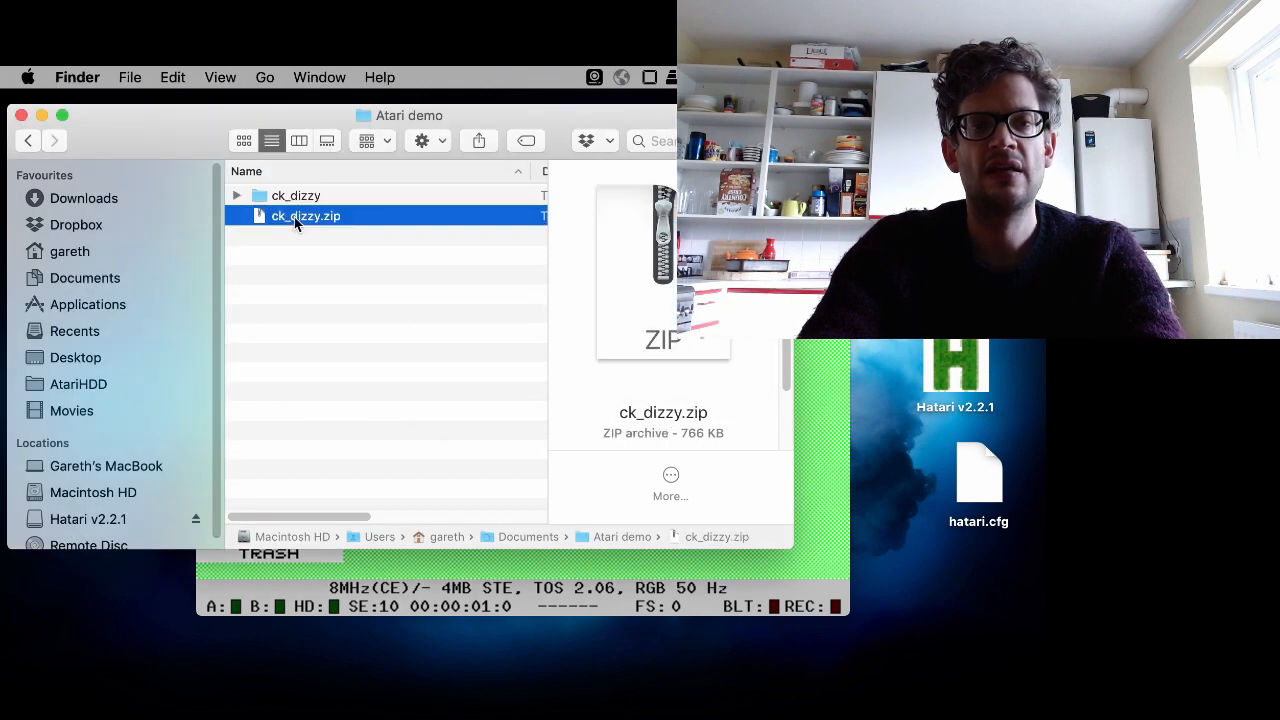
{"action": "right_click", "coordinate": [295, 218]}
{"action": "left_click", "coordinate": [411, 279]}
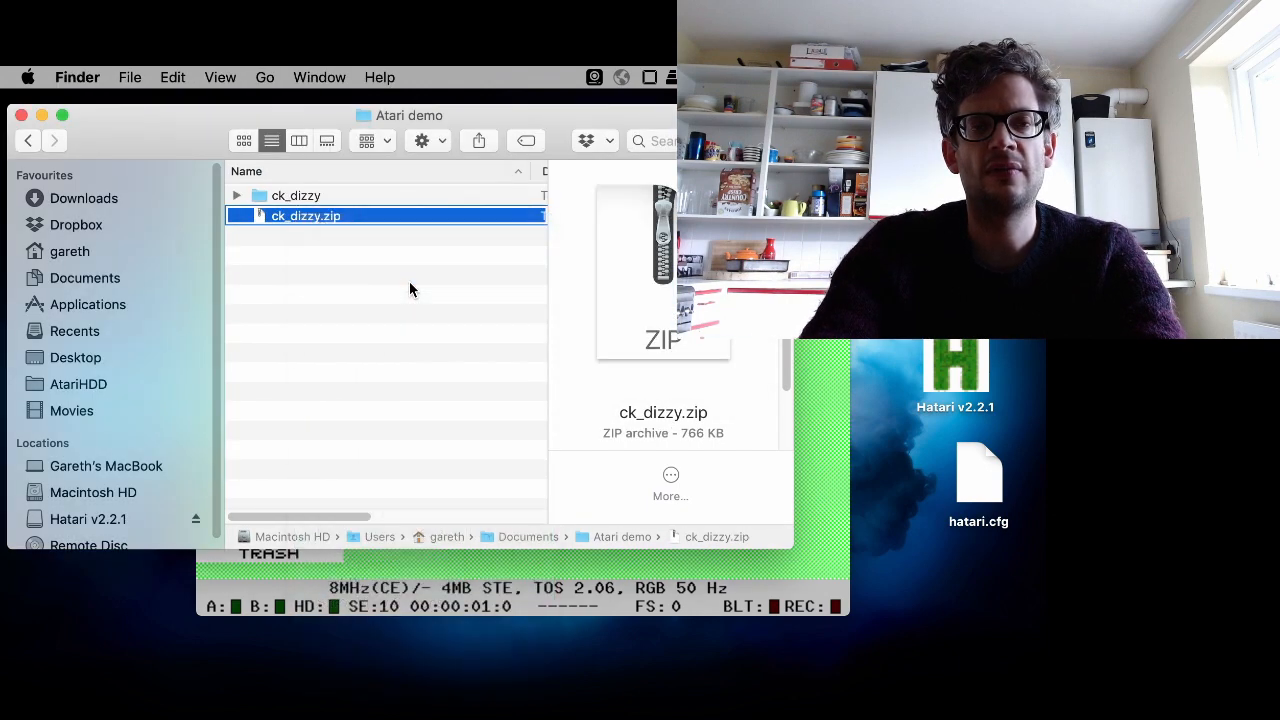
- In the emulator, open the hard disk, enter the CK_DIZZY folder and launch CKDIZZY.TOS
{"action": "left_click", "coordinate": [822, 310]}
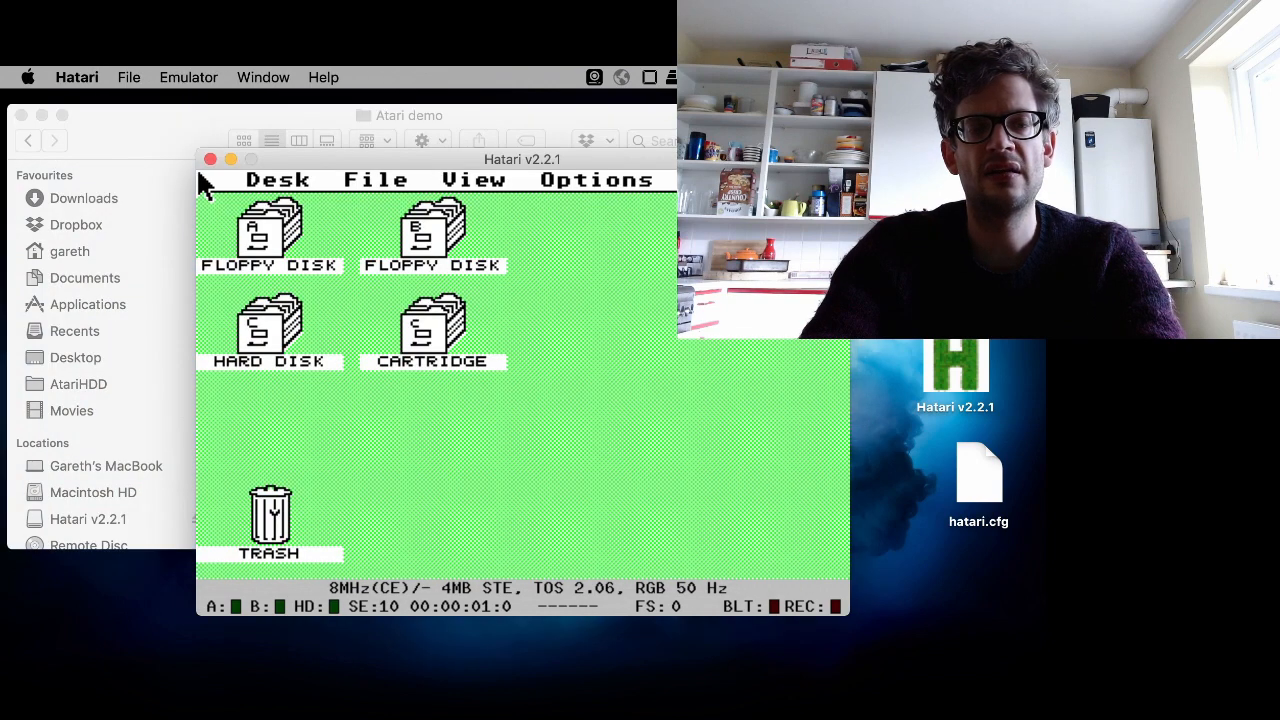
{"action": "double_click", "coordinate": [265, 322]}
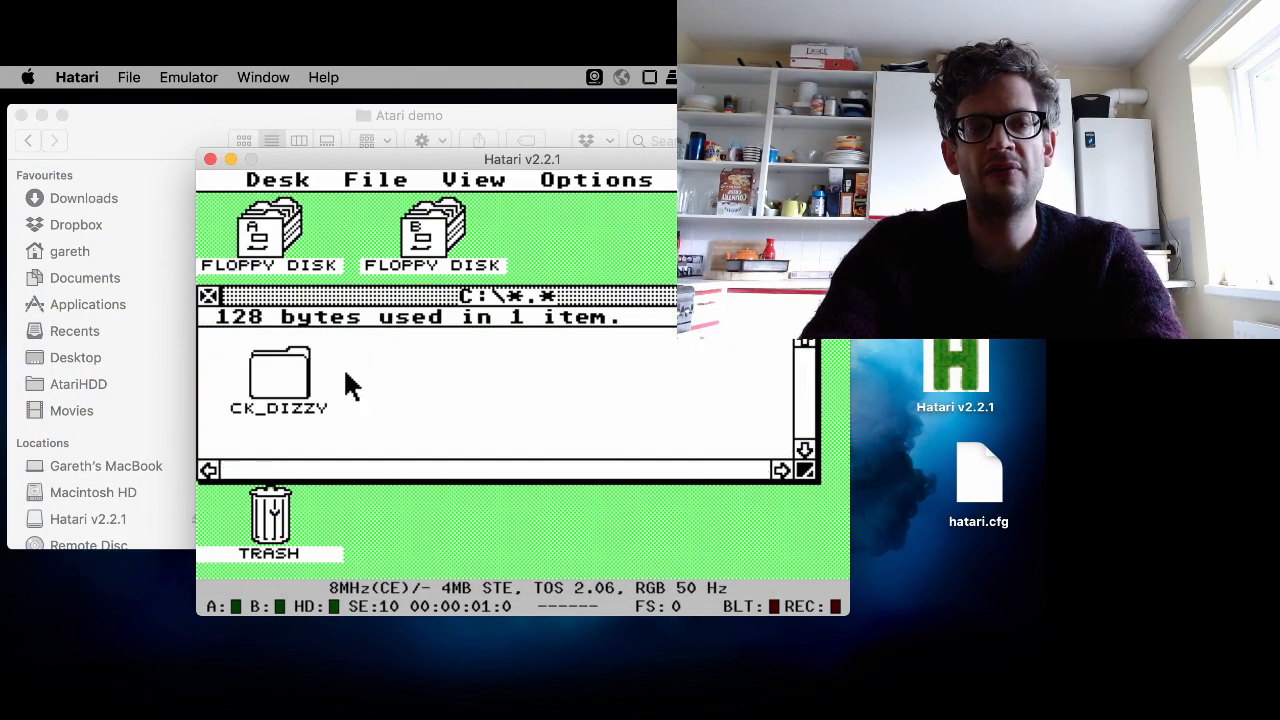
{"action": "double_click", "coordinate": [295, 390]}
{"action": "left_click", "coordinate": [288, 392]}
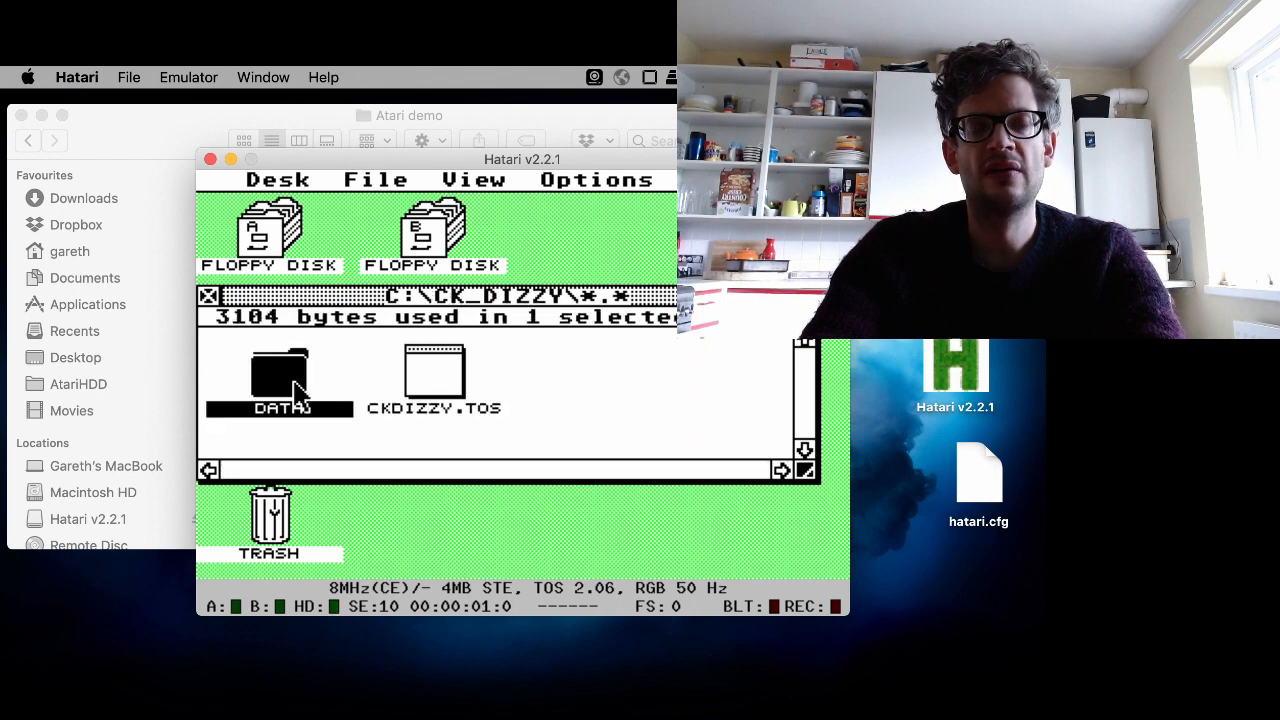
{"action": "double_click", "coordinate": [421, 390]}
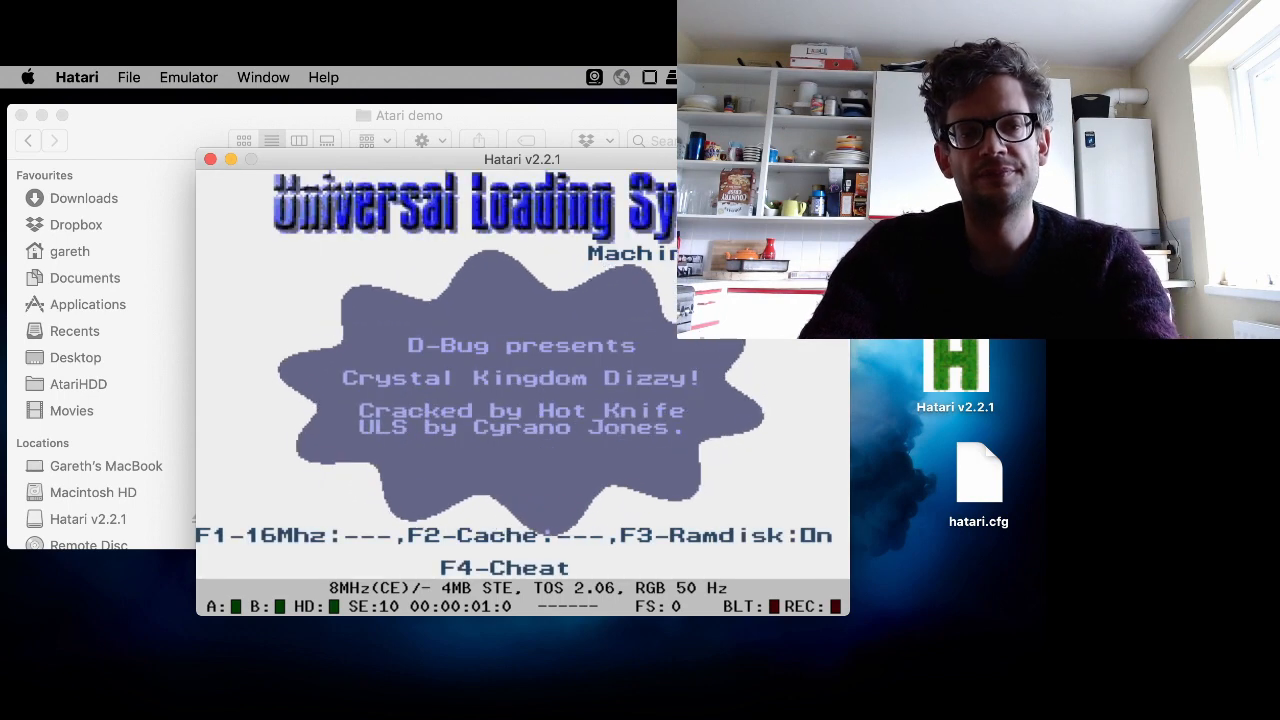
- Cold reset the emulator, confirming the reset
{"action": "key", "text": "super+Tab"}
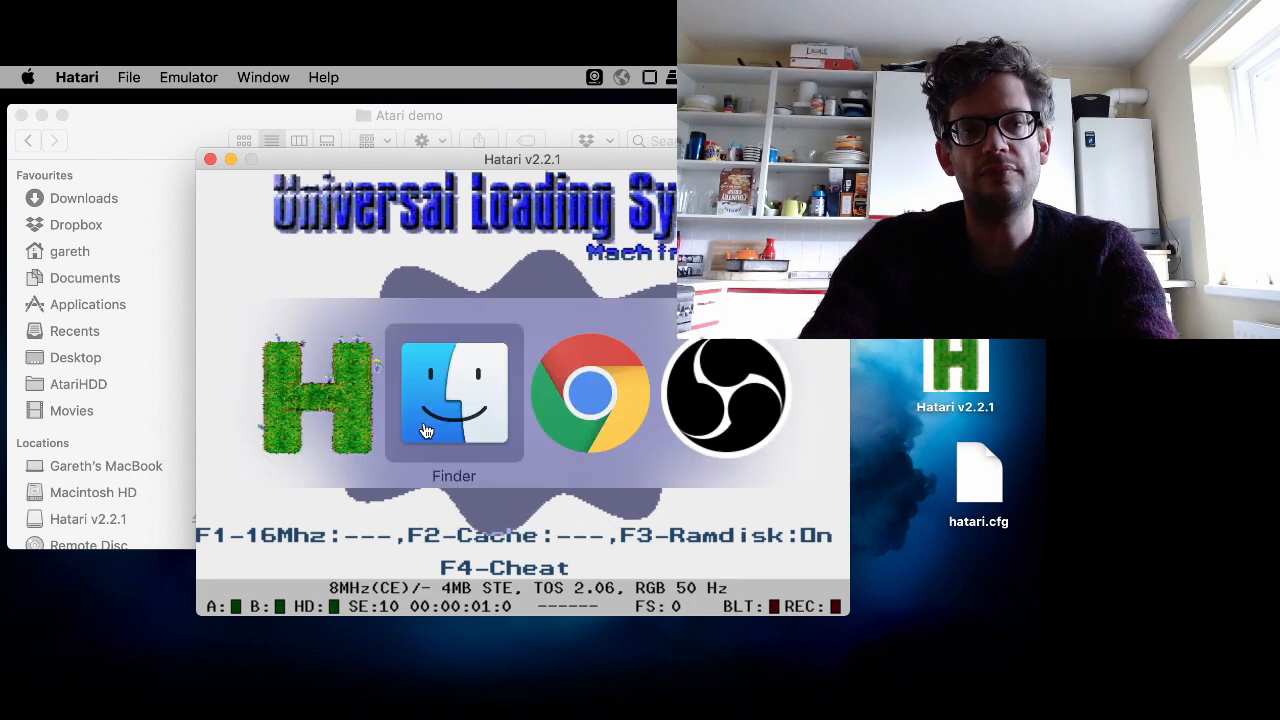
{"action": "key", "text": "super+Tab"}
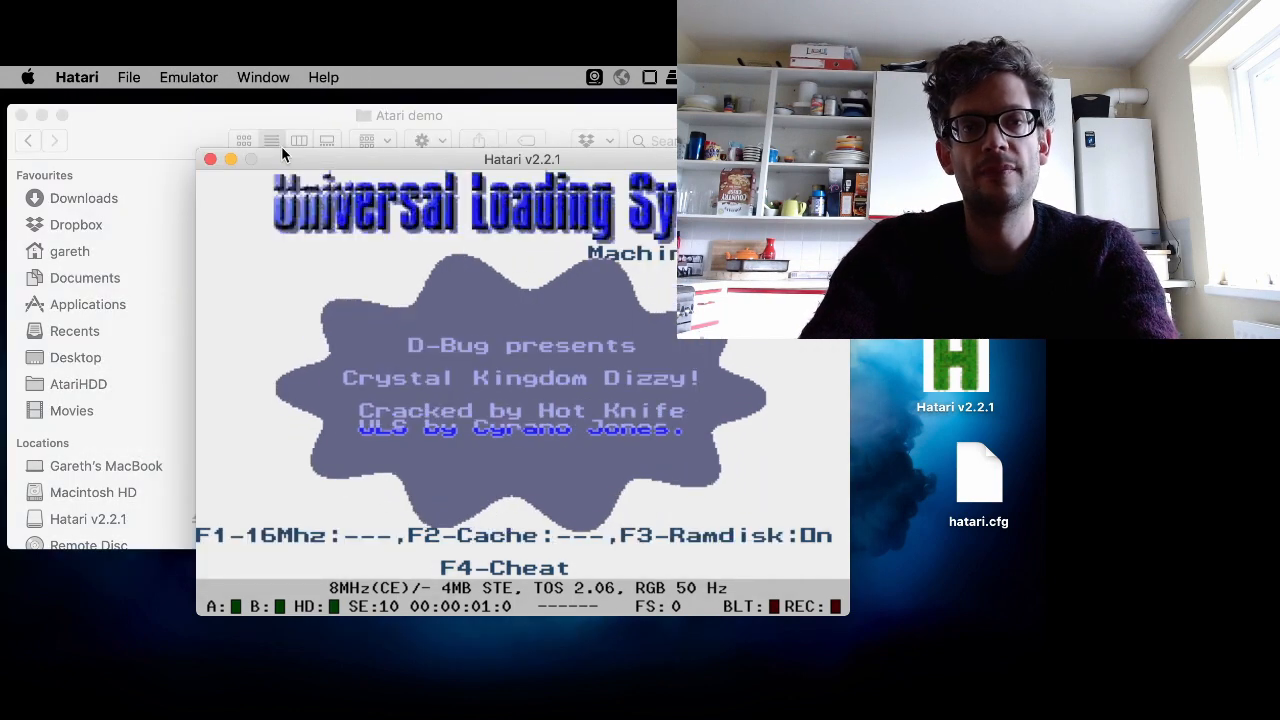
{"action": "left_click", "coordinate": [190, 77]}
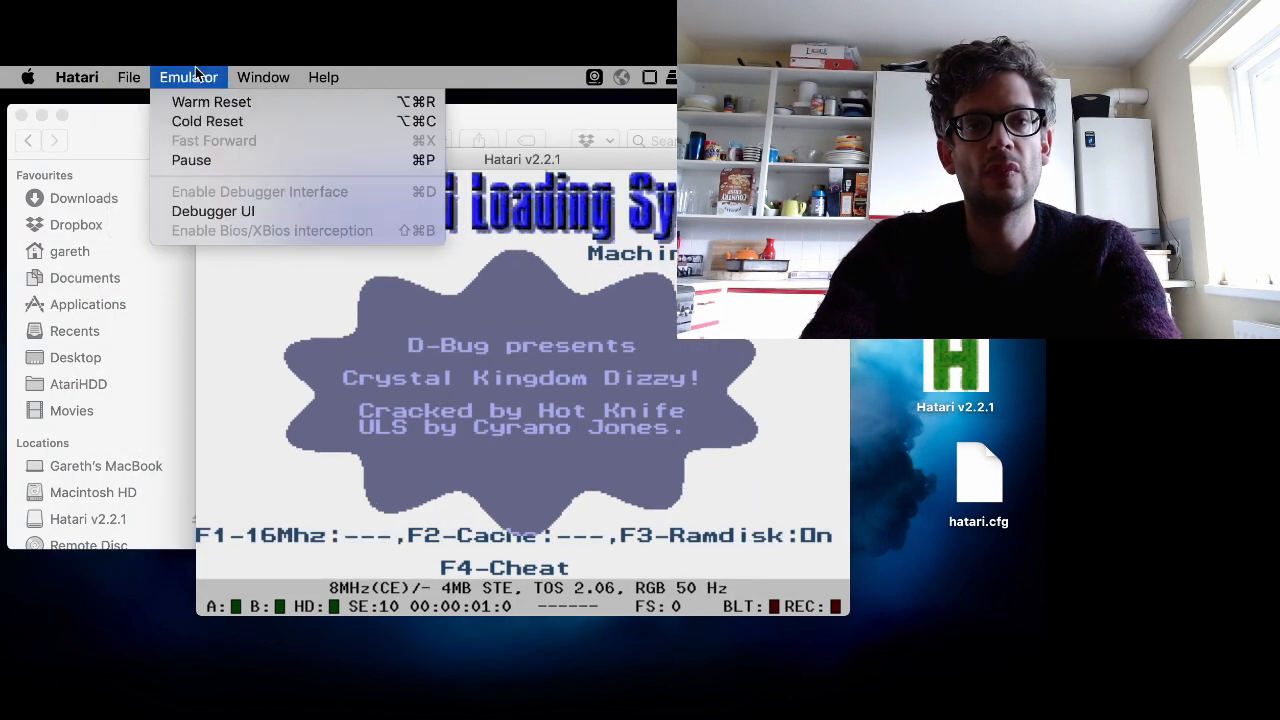
{"action": "left_click", "coordinate": [207, 121]}
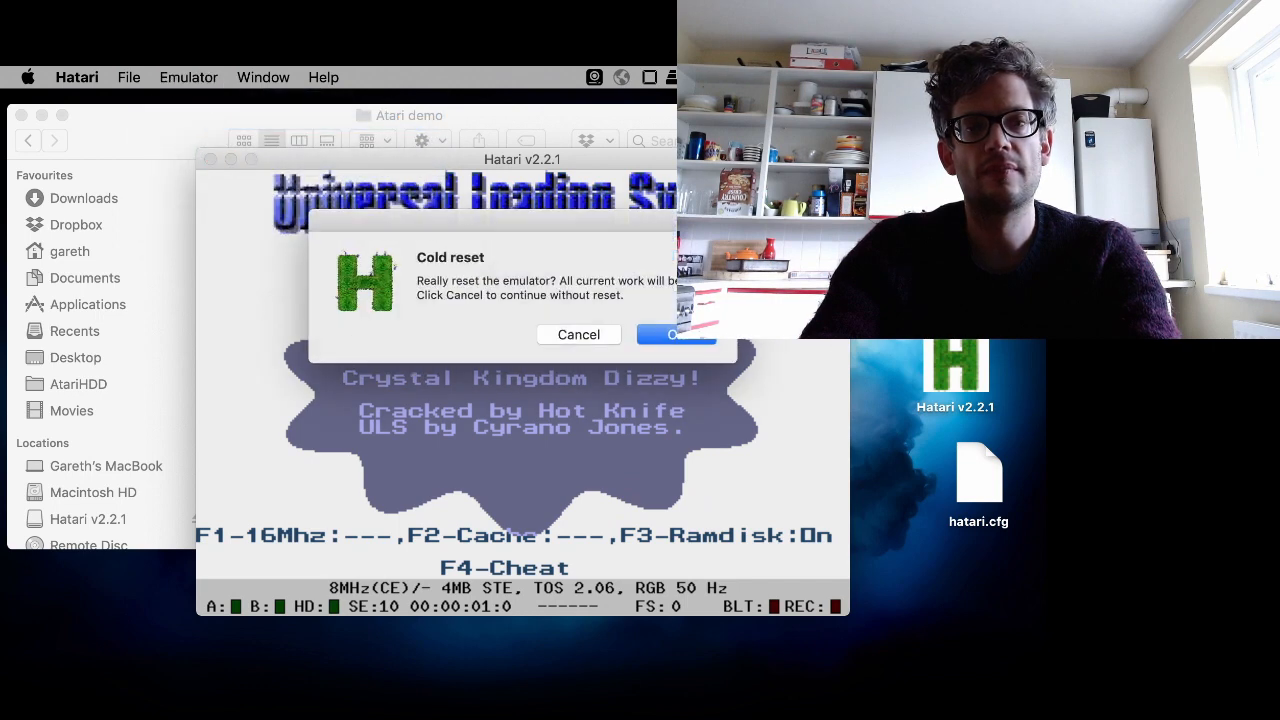
{"action": "key", "text": "Return"}
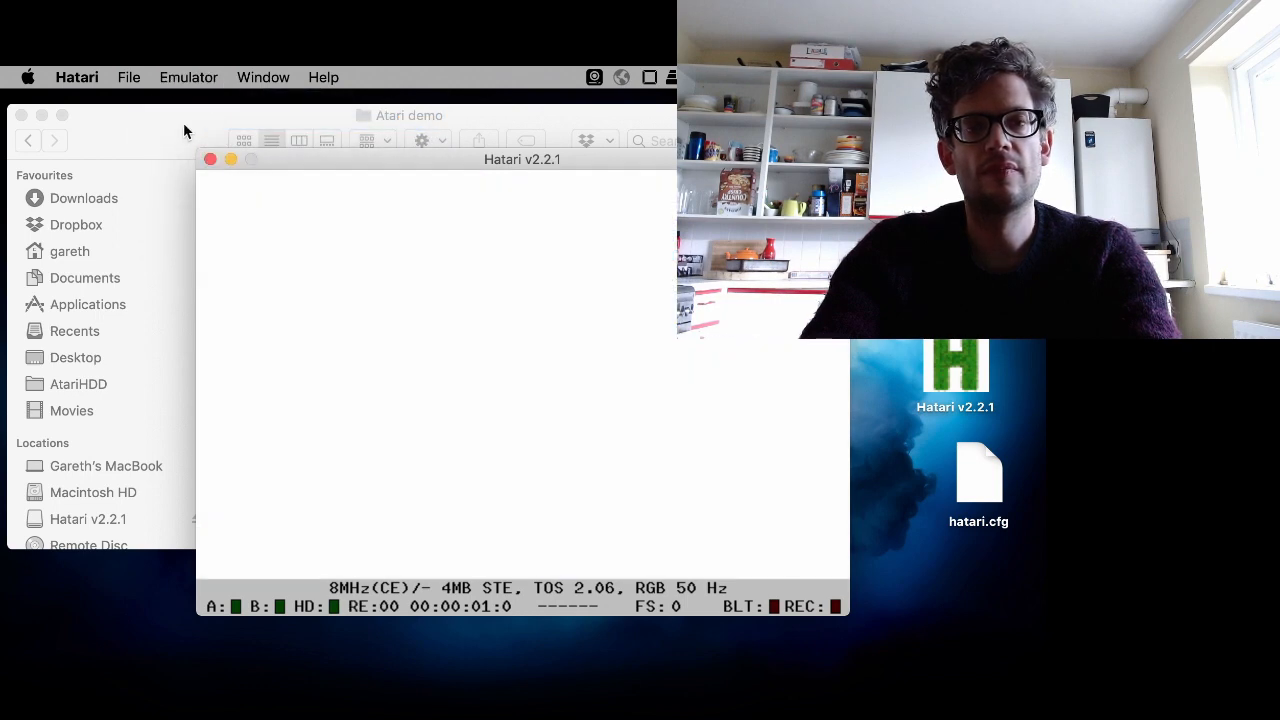
- Switch to Chrome, open a new tab and go to the preromanbritain.com maxYMiser page
{"action": "left_click", "coordinate": [265, 122]}
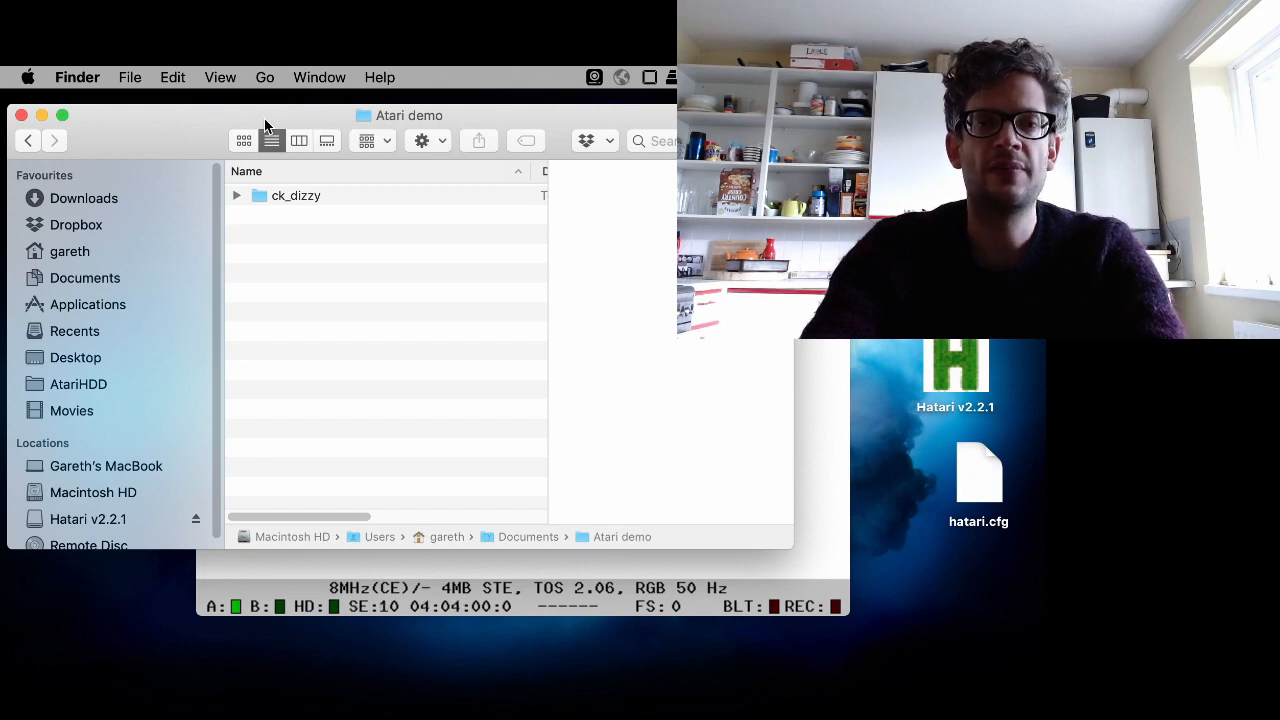
{"action": "mouse_move", "coordinate": [3, 156]}
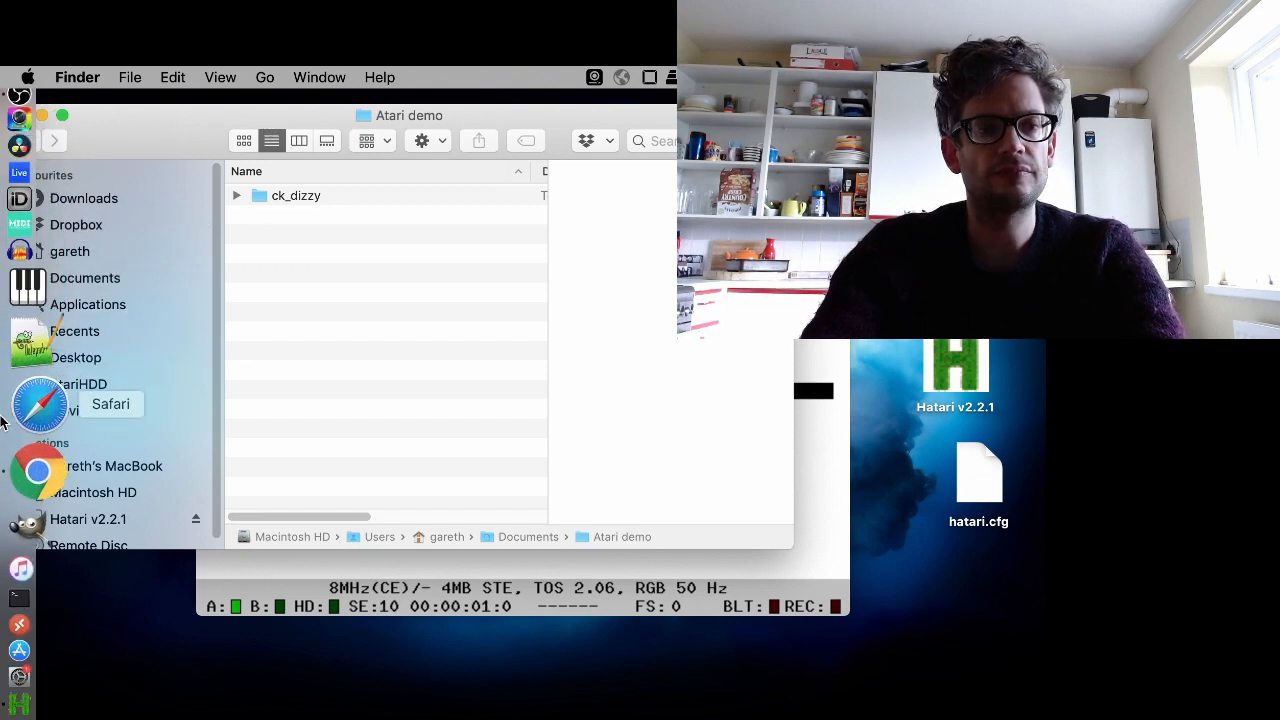
{"action": "left_click", "coordinate": [25, 434]}
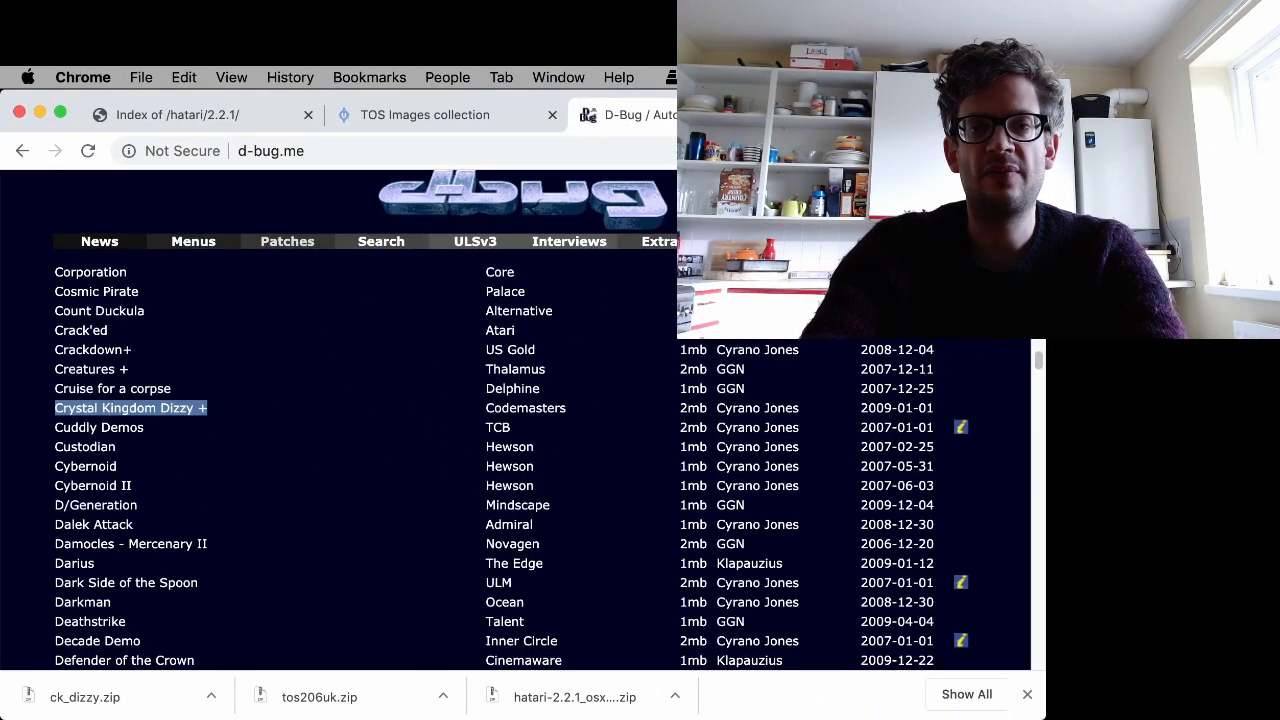
{"action": "key", "text": "super+t"}
{"action": "type", "text": "prer"}
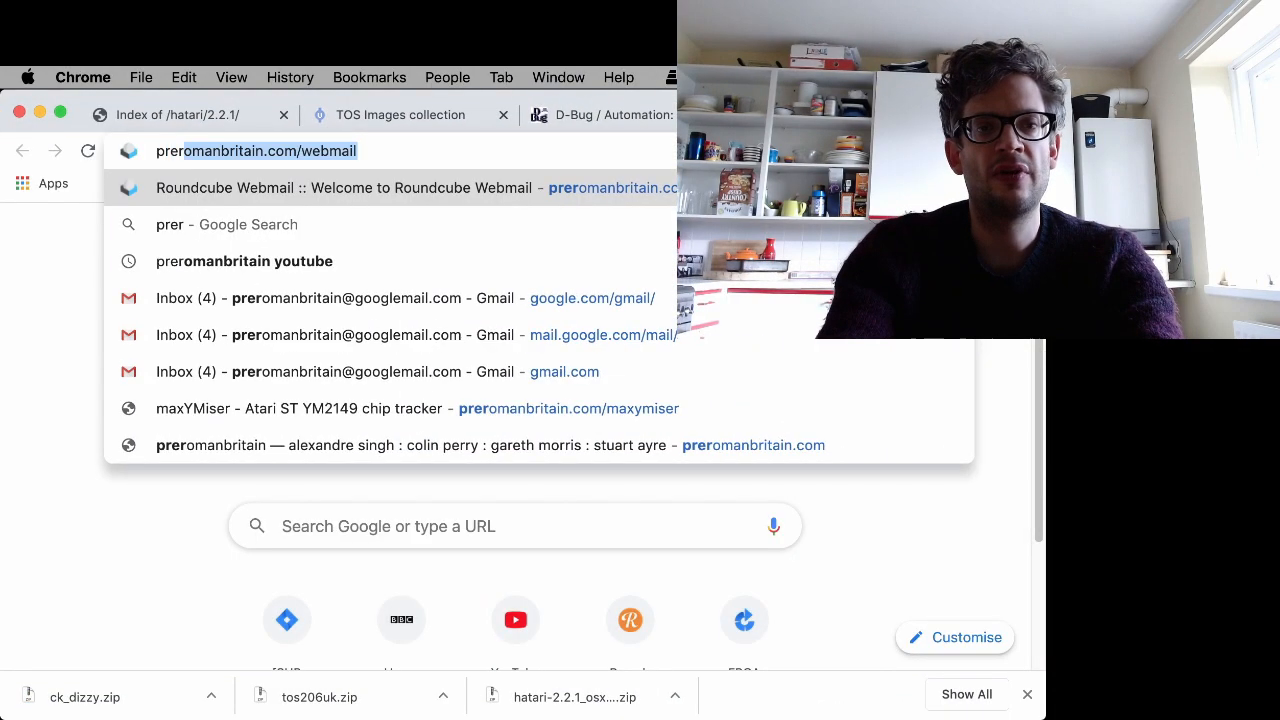
{"action": "left_click", "coordinate": [568, 409]}
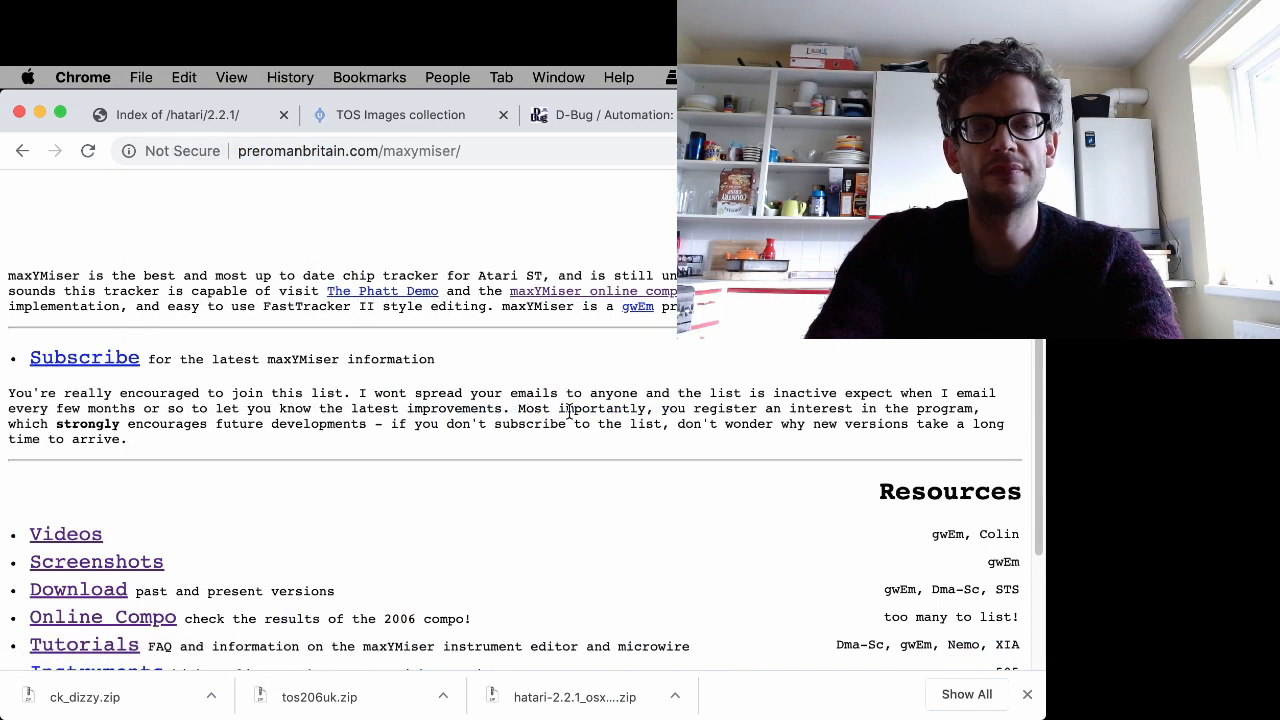
- Open the maxYMiser download page and save the maxYMiser High v1.39 link as MYM_V139.ZIP into the Atari demo folder
{"action": "left_click", "coordinate": [59, 592]}
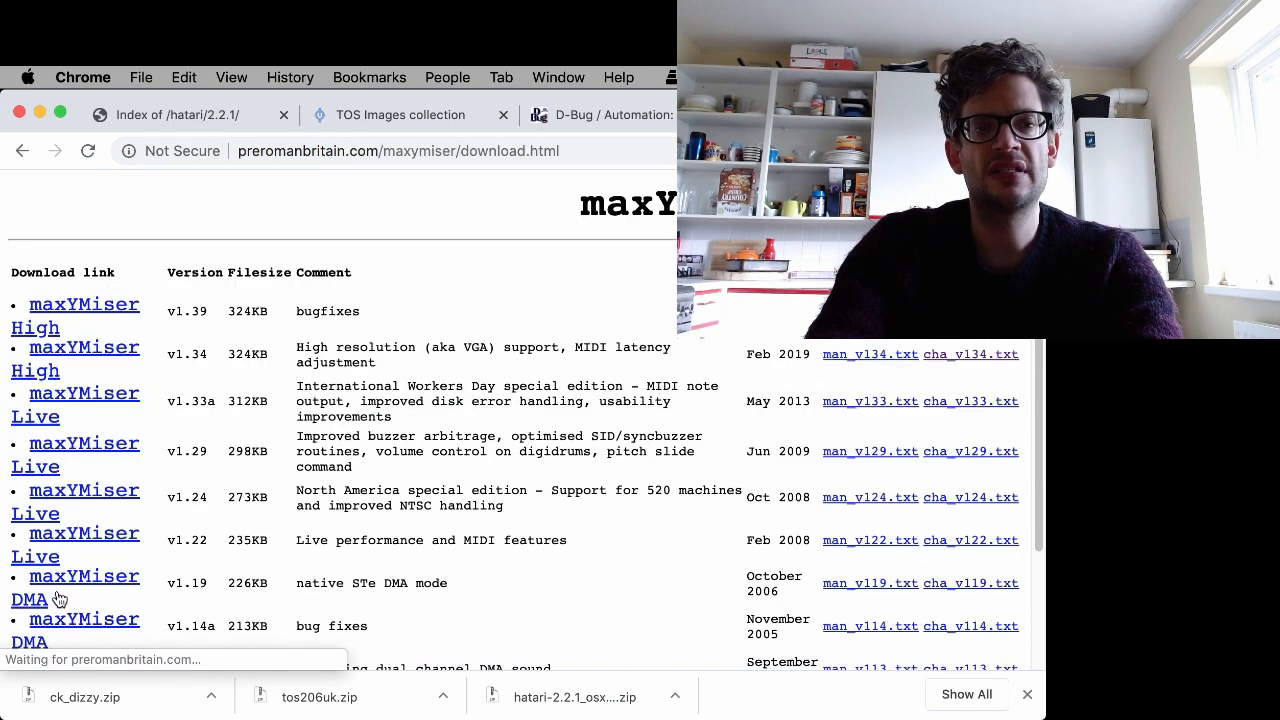
{"action": "right_click", "coordinate": [88, 302]}
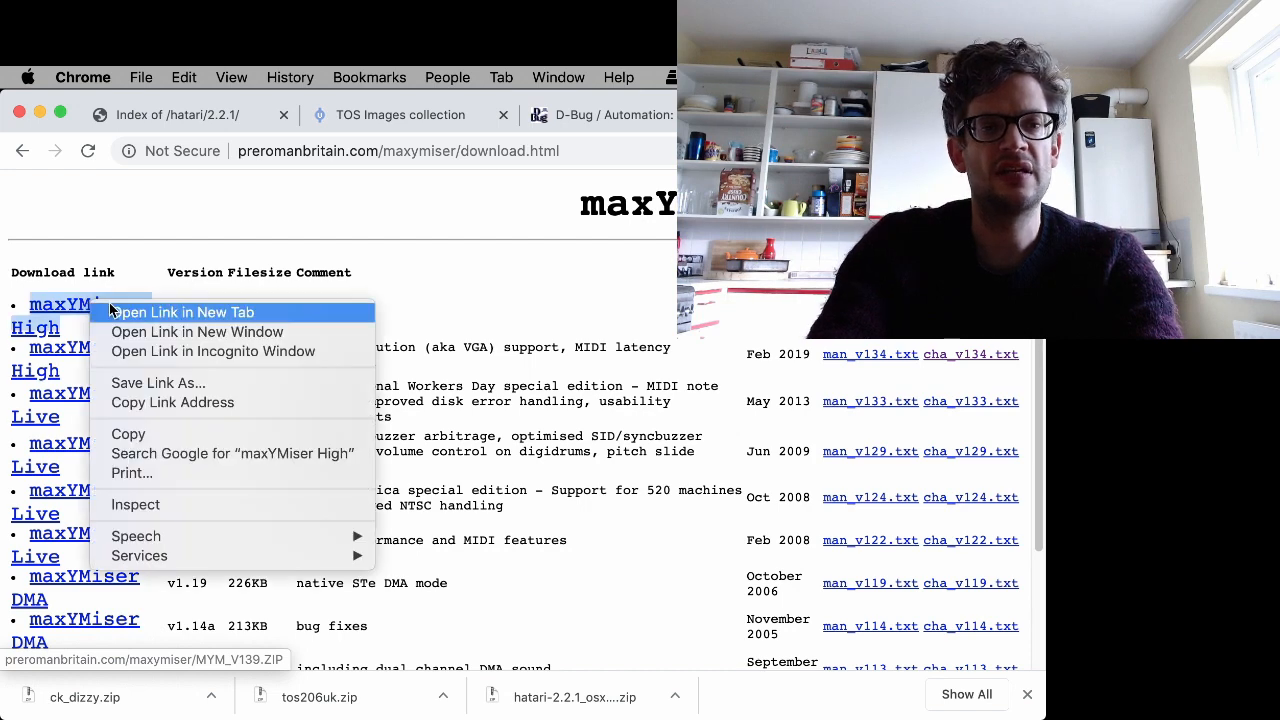
{"action": "left_click", "coordinate": [190, 387]}
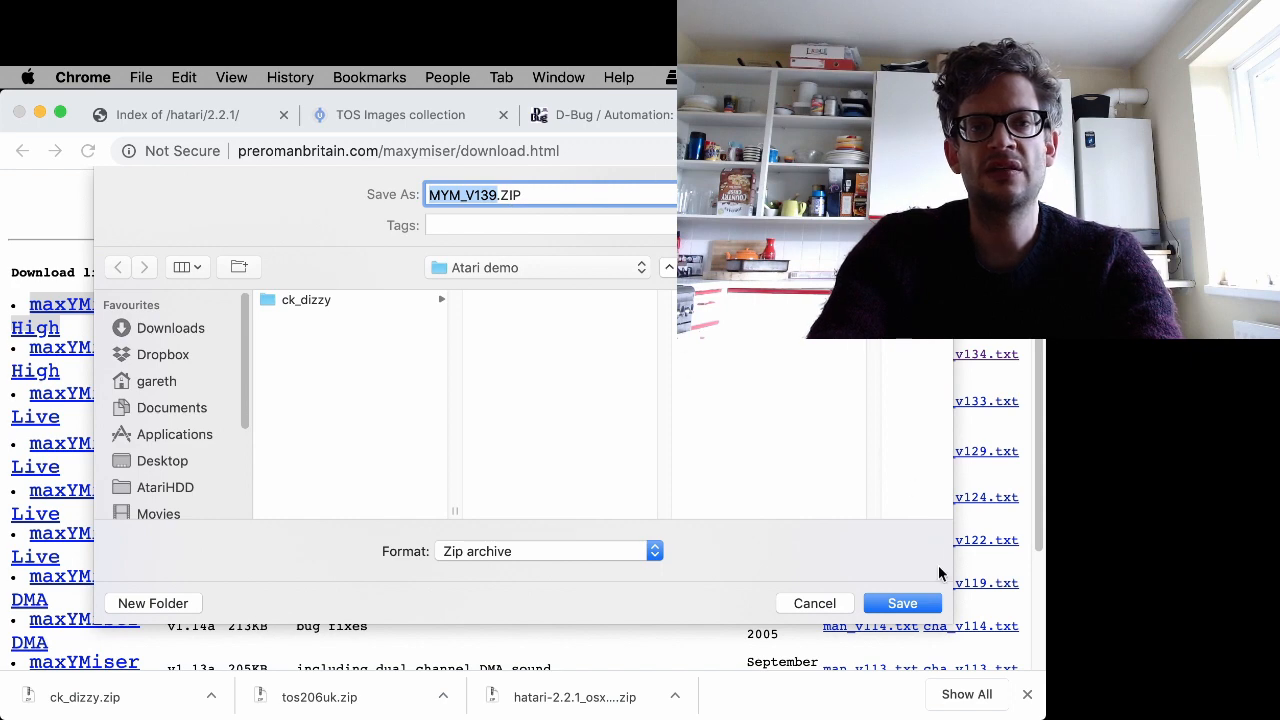
{"action": "left_click", "coordinate": [900, 604]}
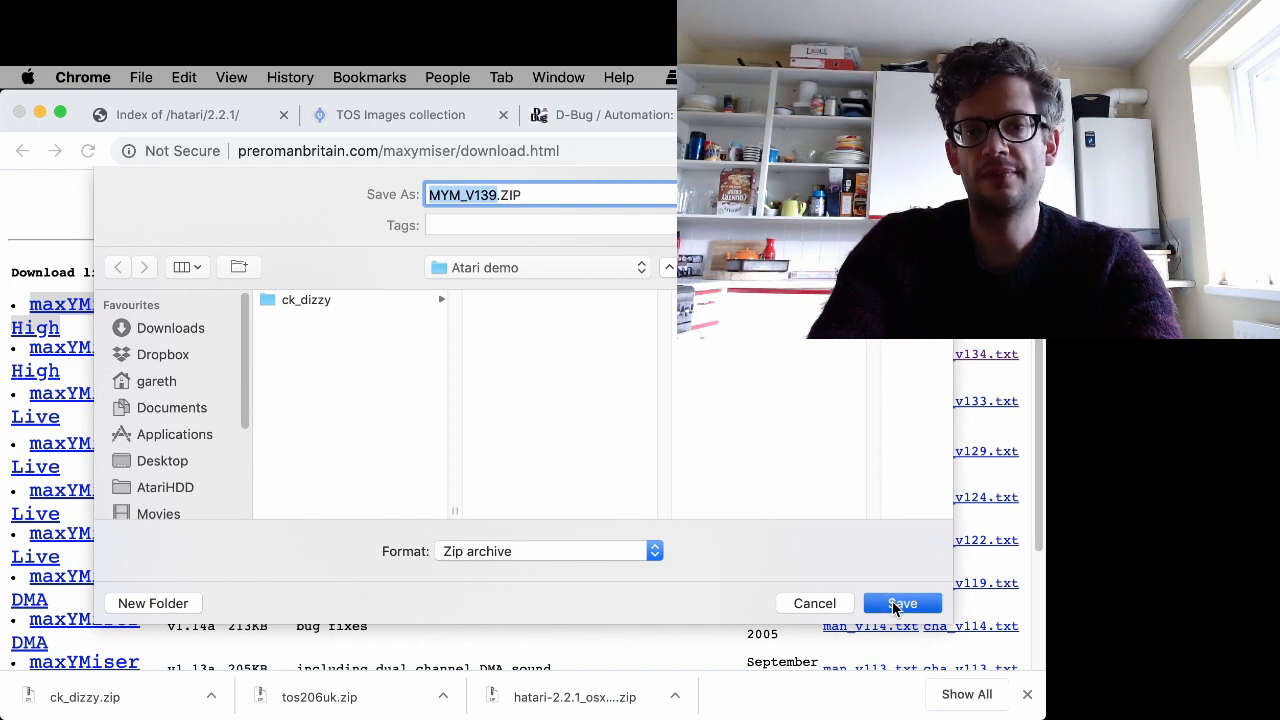
- Extract MYM_V139.ZIP in the Atari demo folder and move the zip file to the Trash
{"action": "left_click", "coordinate": [38, 112]}
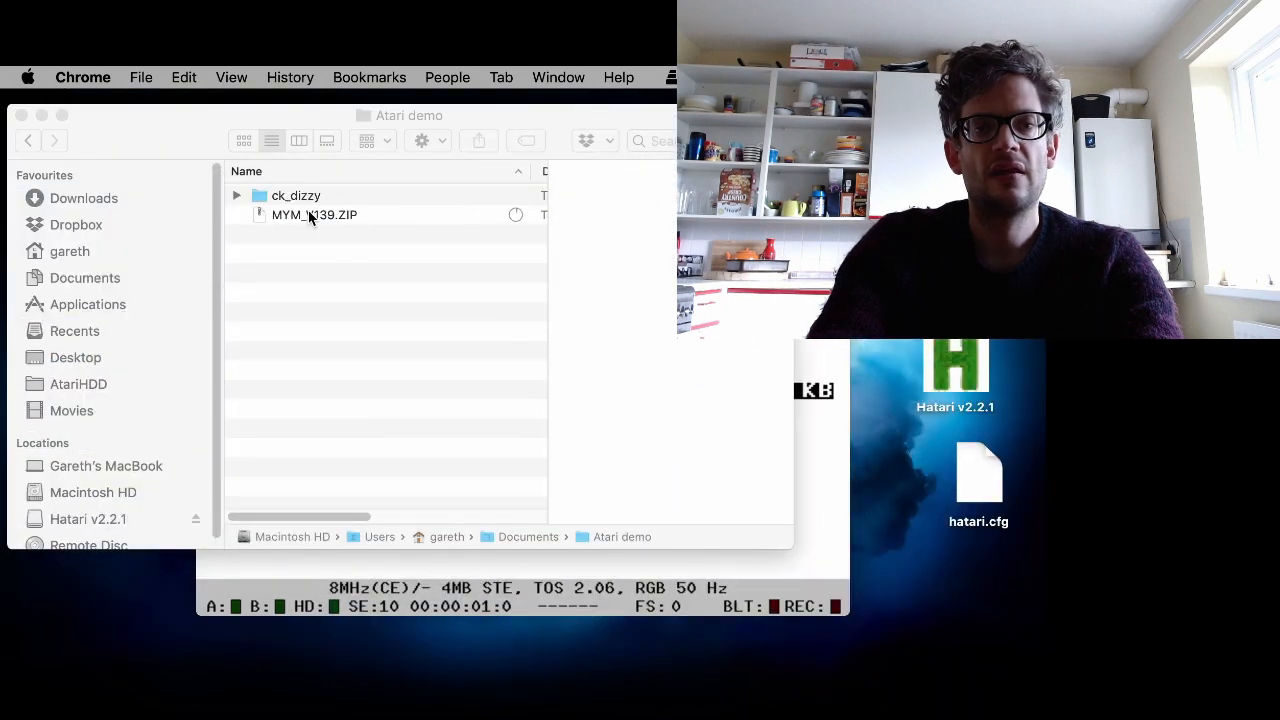
{"action": "left_click", "coordinate": [314, 214]}
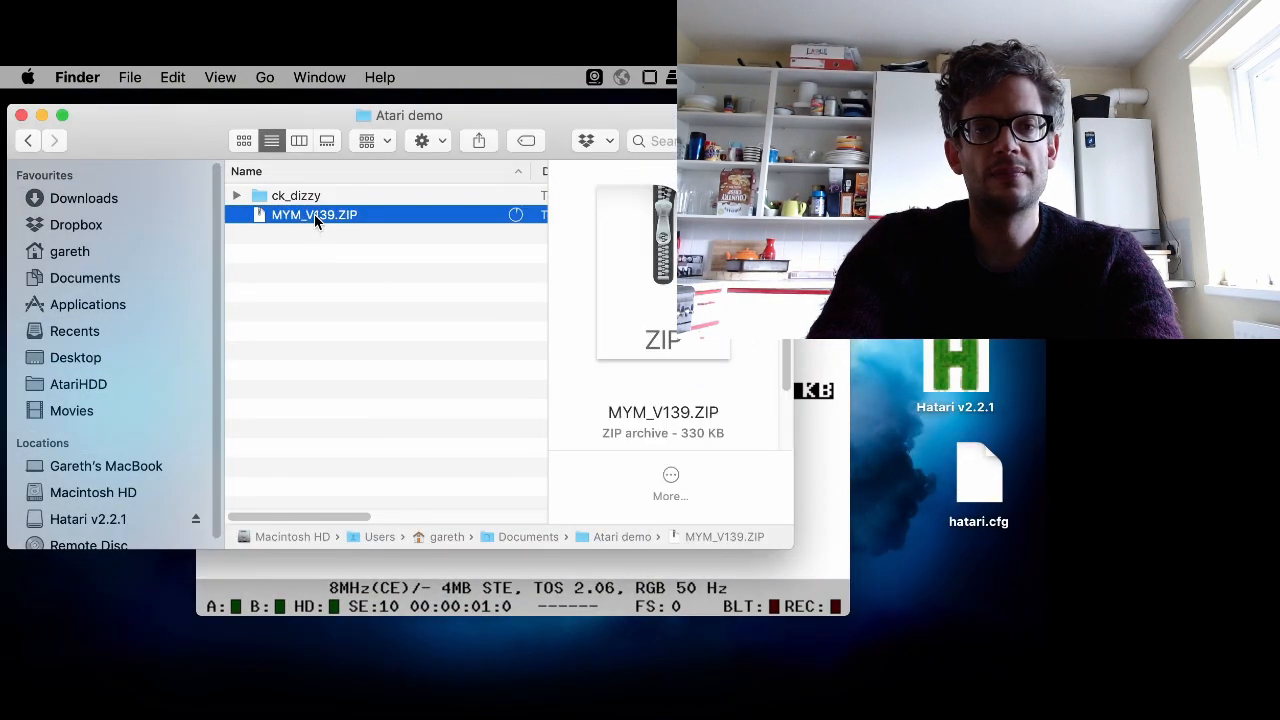
{"action": "double_click", "coordinate": [314, 214]}
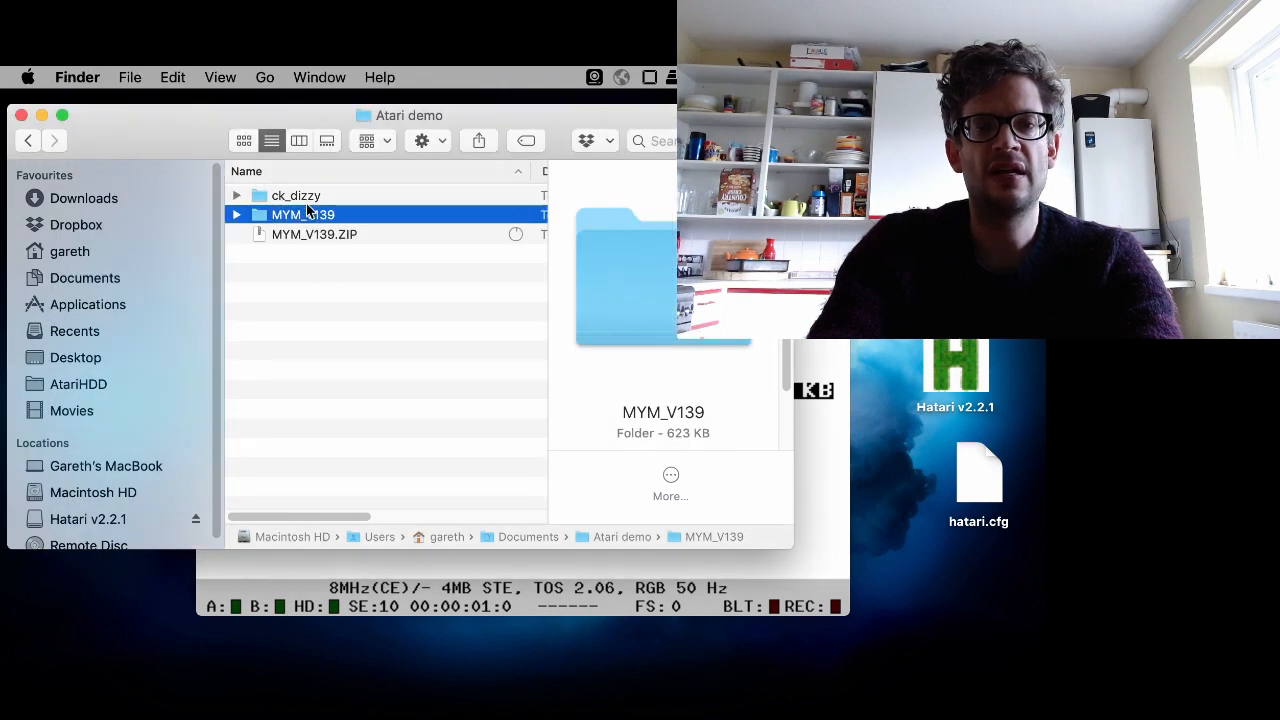
{"action": "left_click", "coordinate": [290, 238]}
{"action": "right_click", "coordinate": [290, 238]}
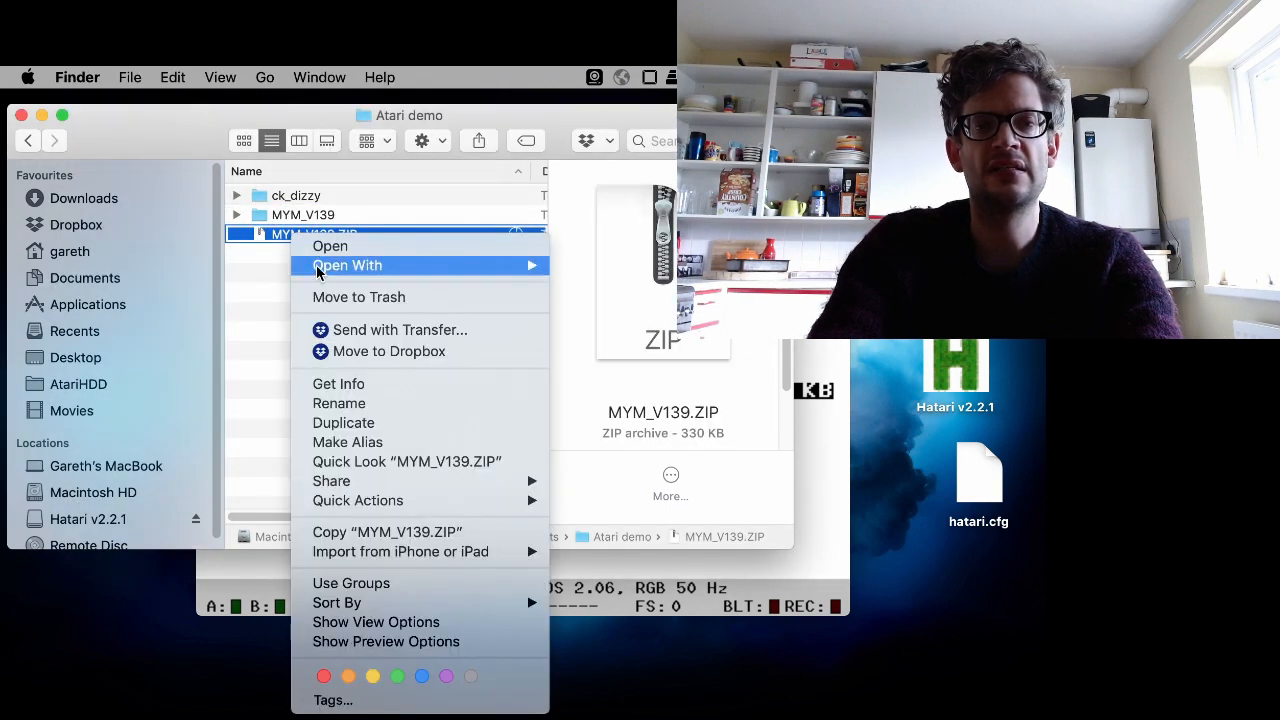
{"action": "left_click", "coordinate": [345, 298]}
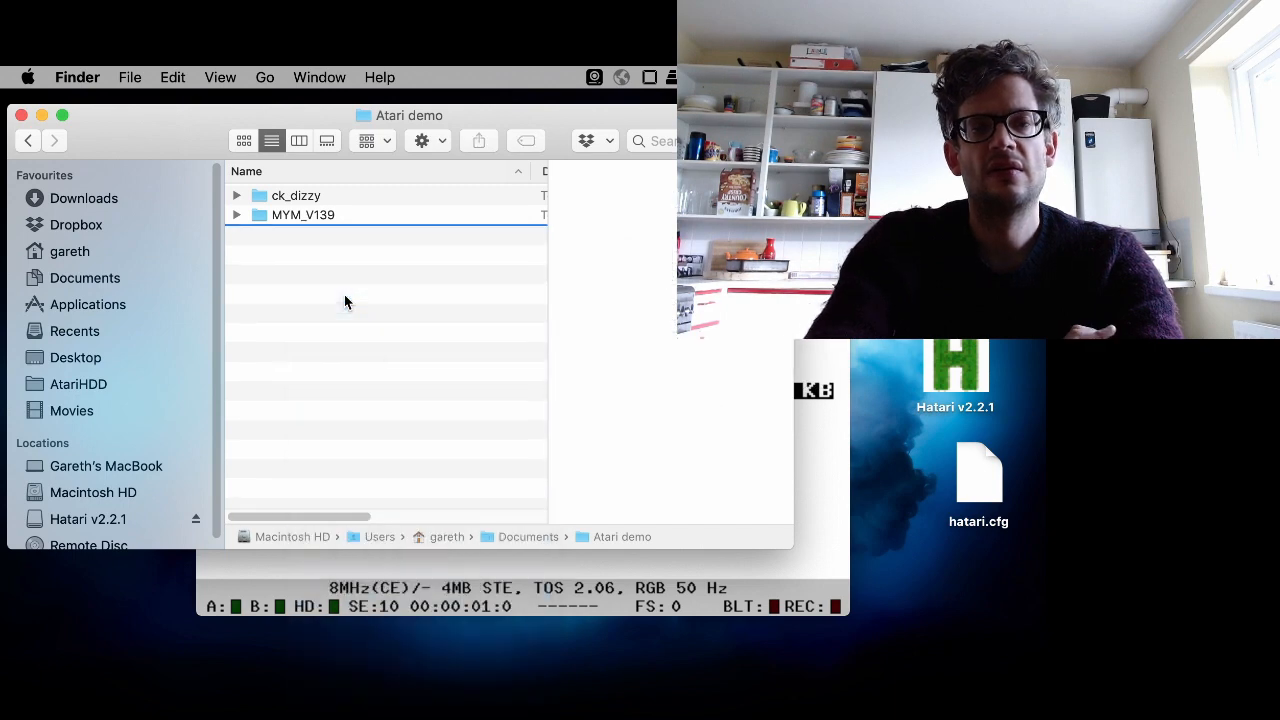
- In the emulator, open the MYM_V139 folder on the hard disk, launch MYM_2MB.PRG, then quit it
{"action": "left_click", "coordinate": [833, 393]}
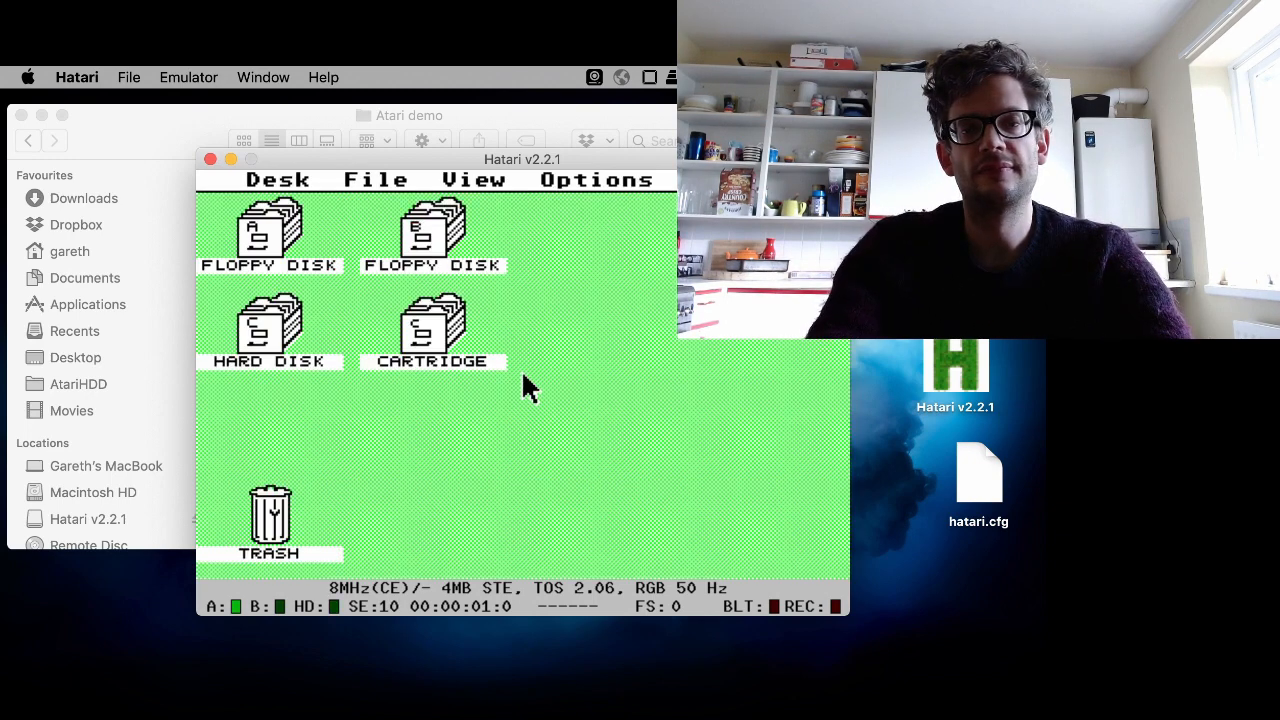
{"action": "double_click", "coordinate": [300, 353]}
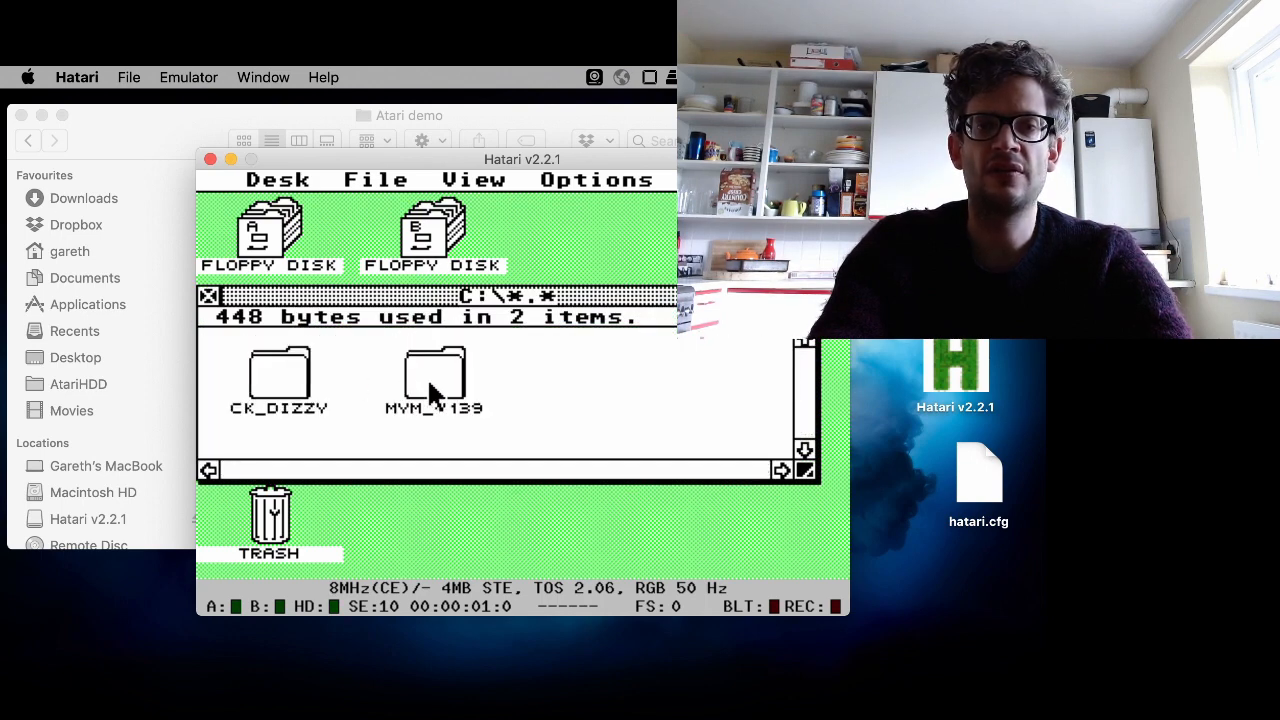
{"action": "double_click", "coordinate": [432, 393]}
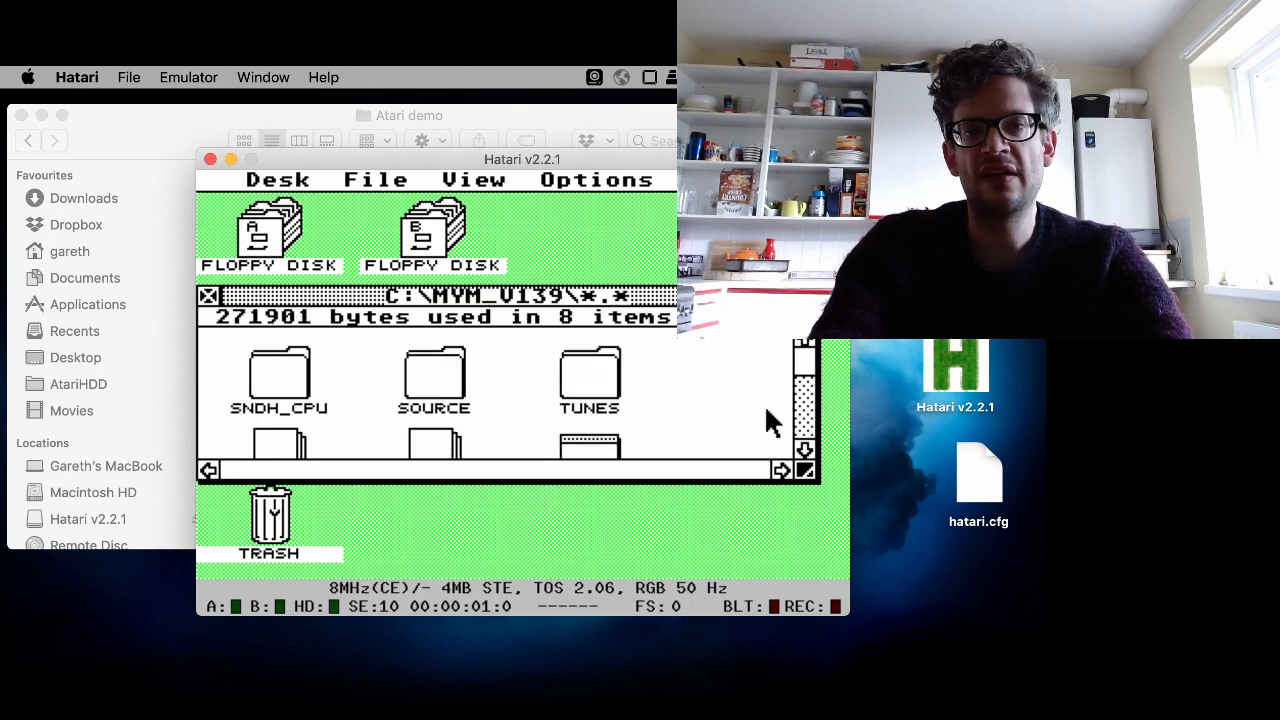
{"action": "left_click", "coordinate": [800, 425]}
{"action": "left_click", "coordinate": [800, 425]}
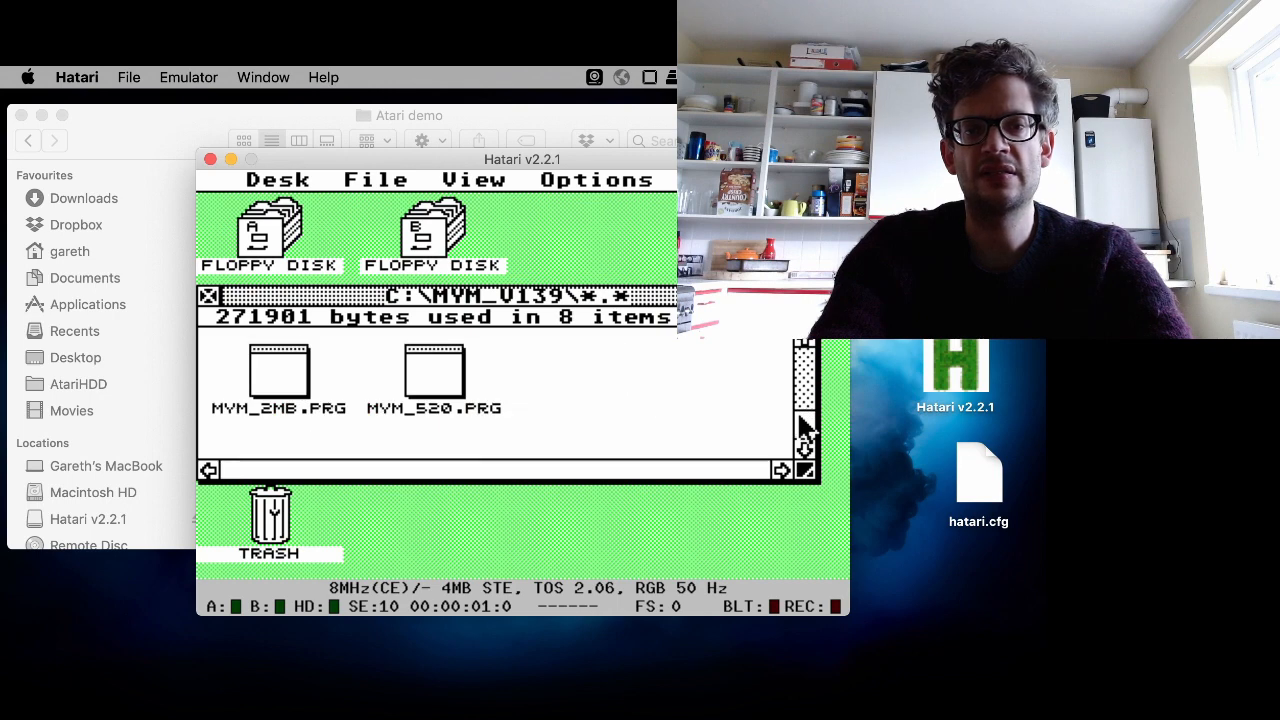
{"action": "left_click", "coordinate": [283, 375]}
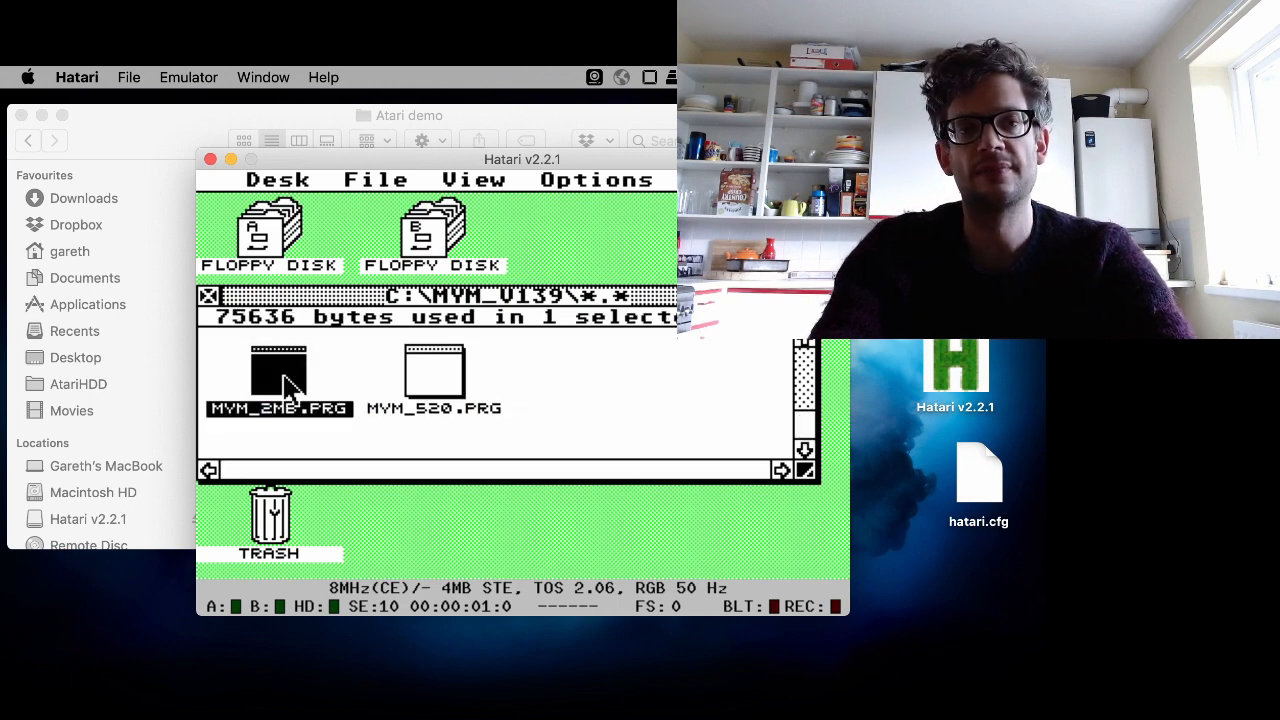
{"action": "double_click", "coordinate": [283, 385]}
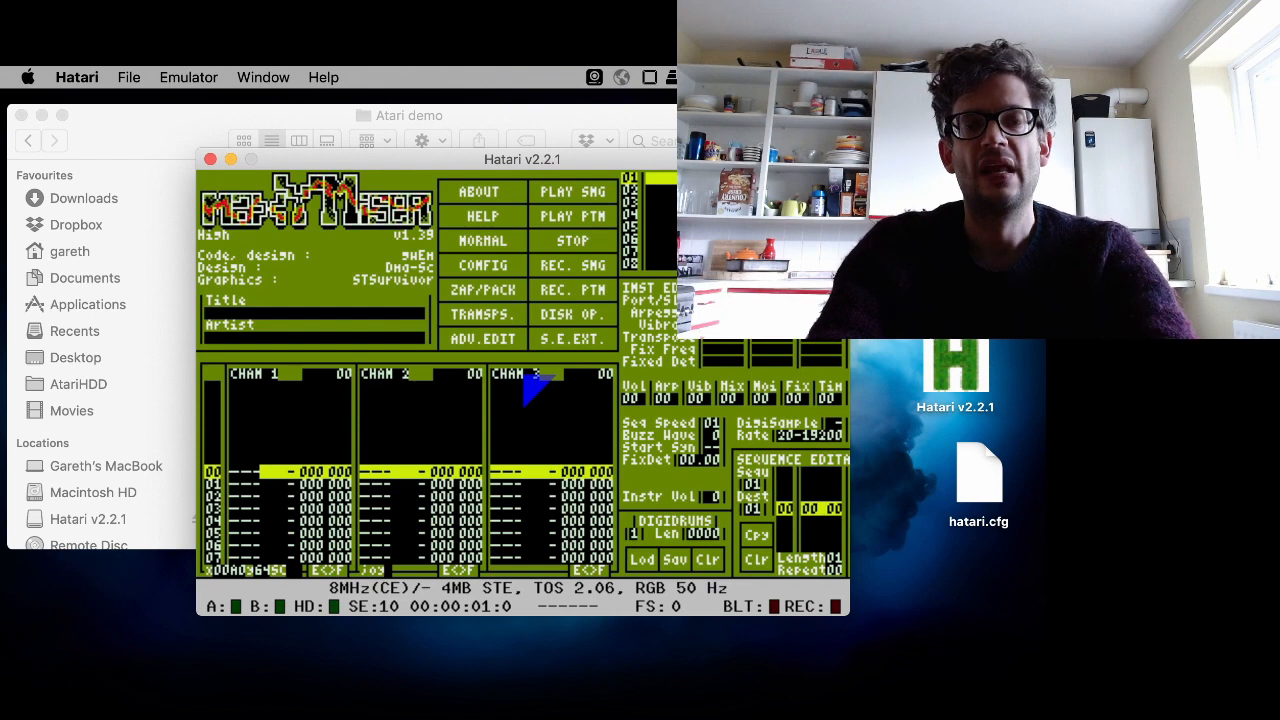
{"action": "key", "text": "Escape"}
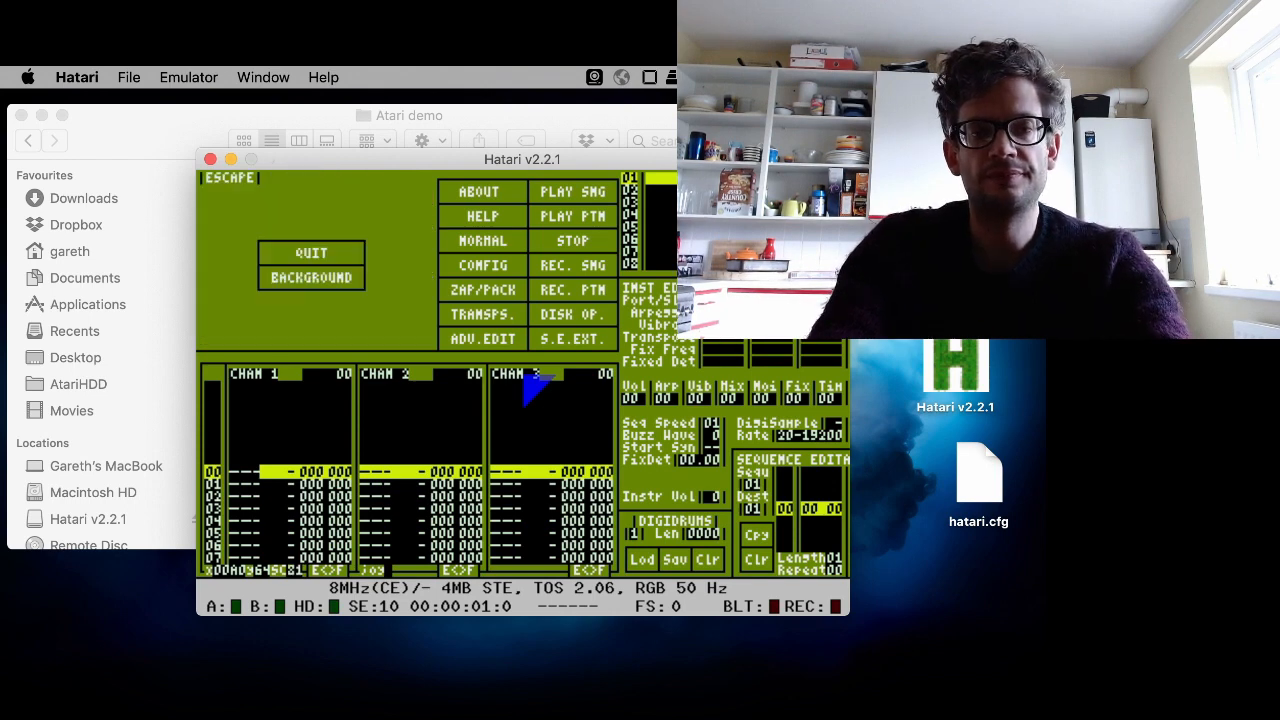
{"action": "left_click", "coordinate": [345, 268]}
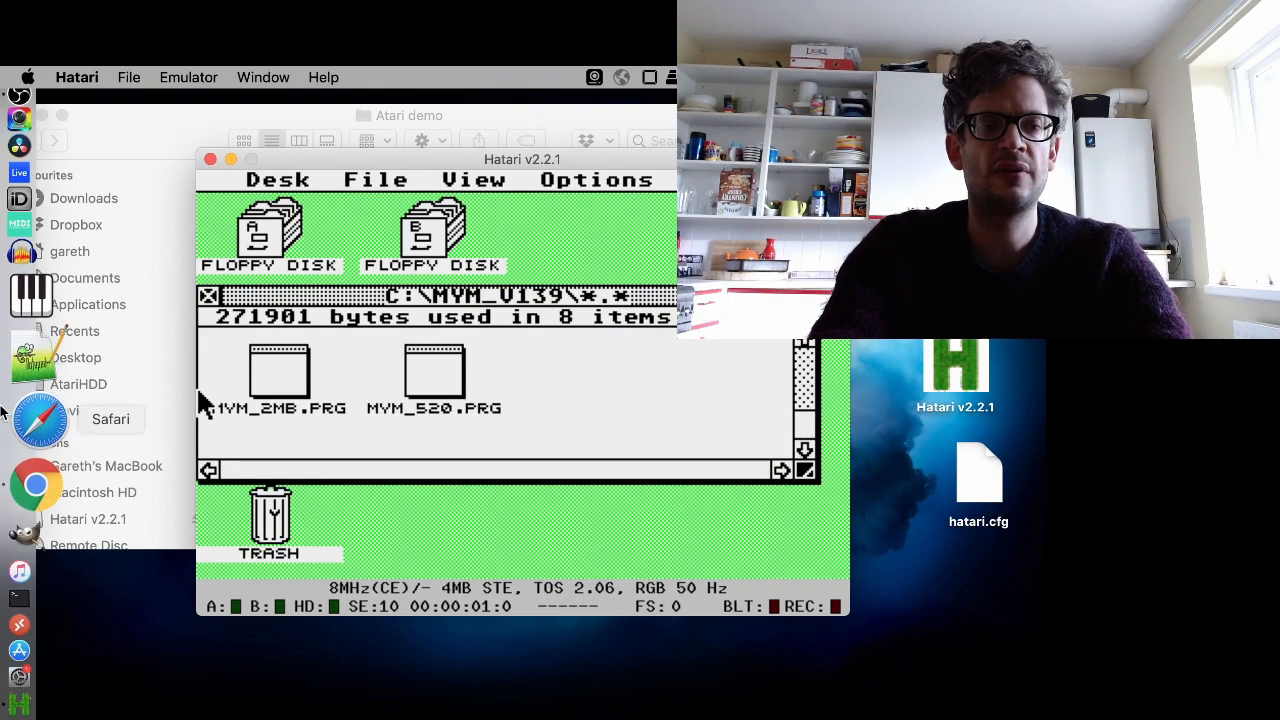
{"action": "left_click", "coordinate": [40, 445]}
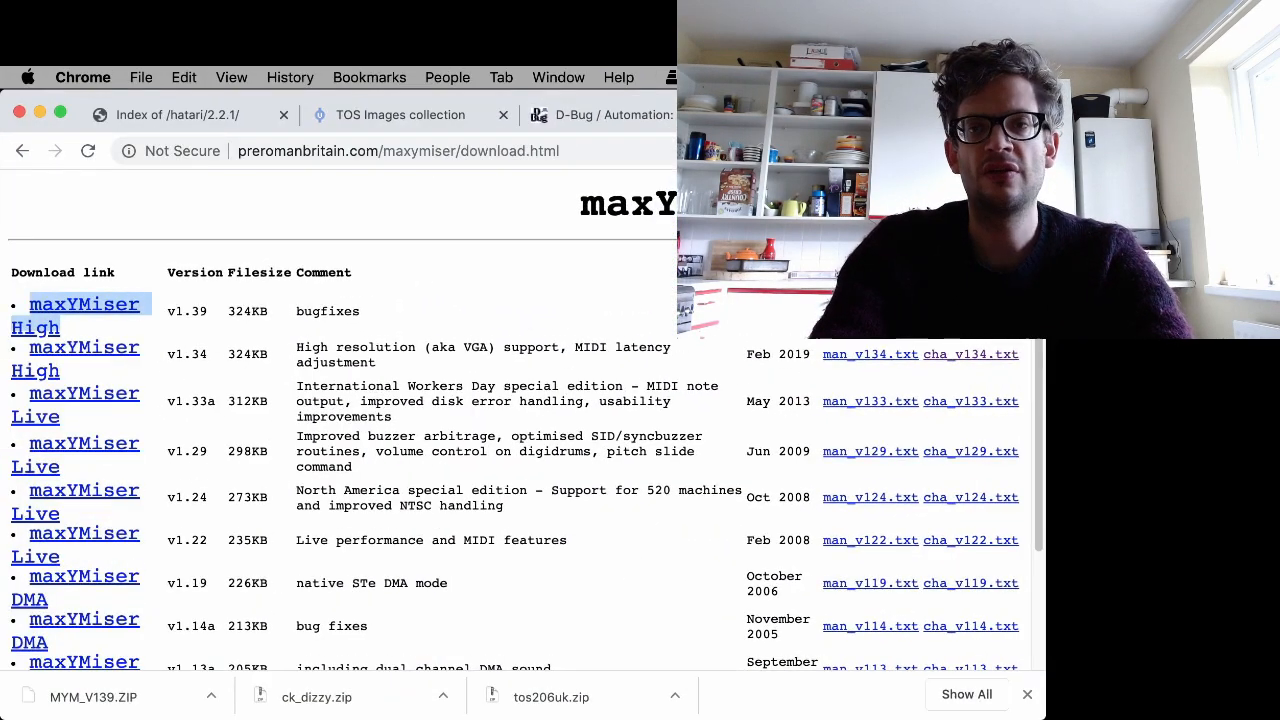
{"action": "key", "text": "super+t"}
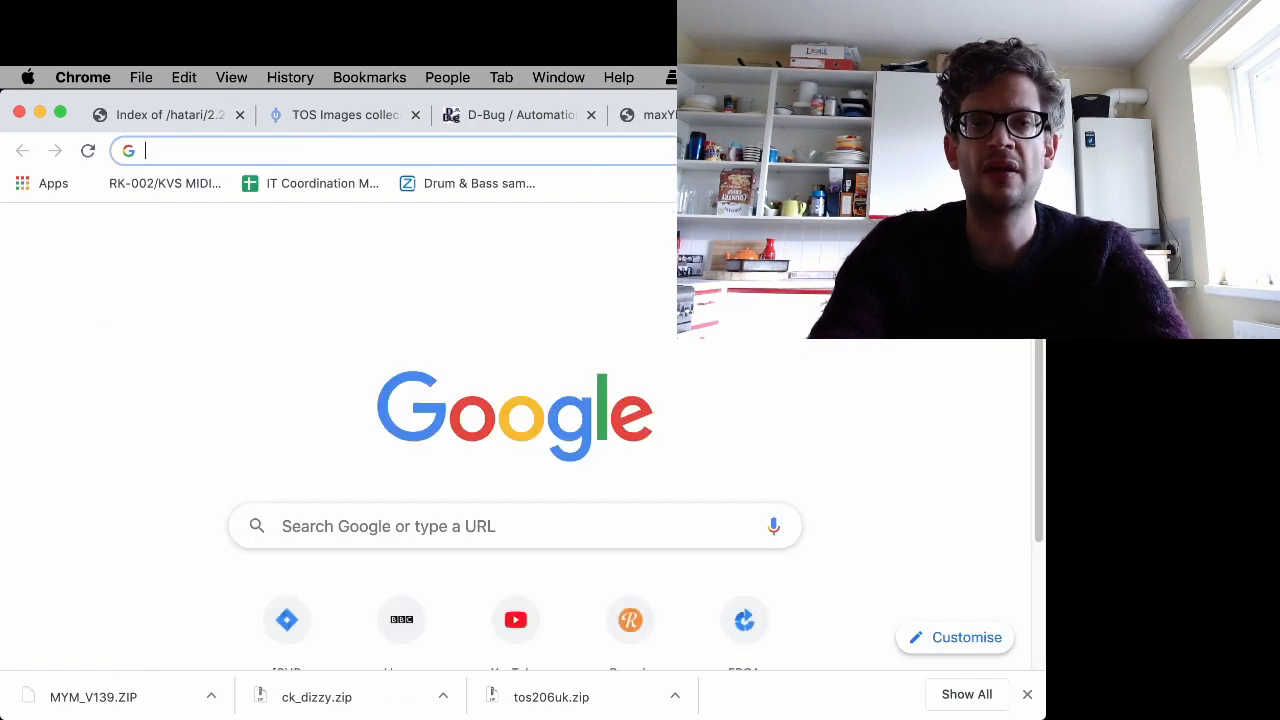
{"action": "type", "text": "www.d"}
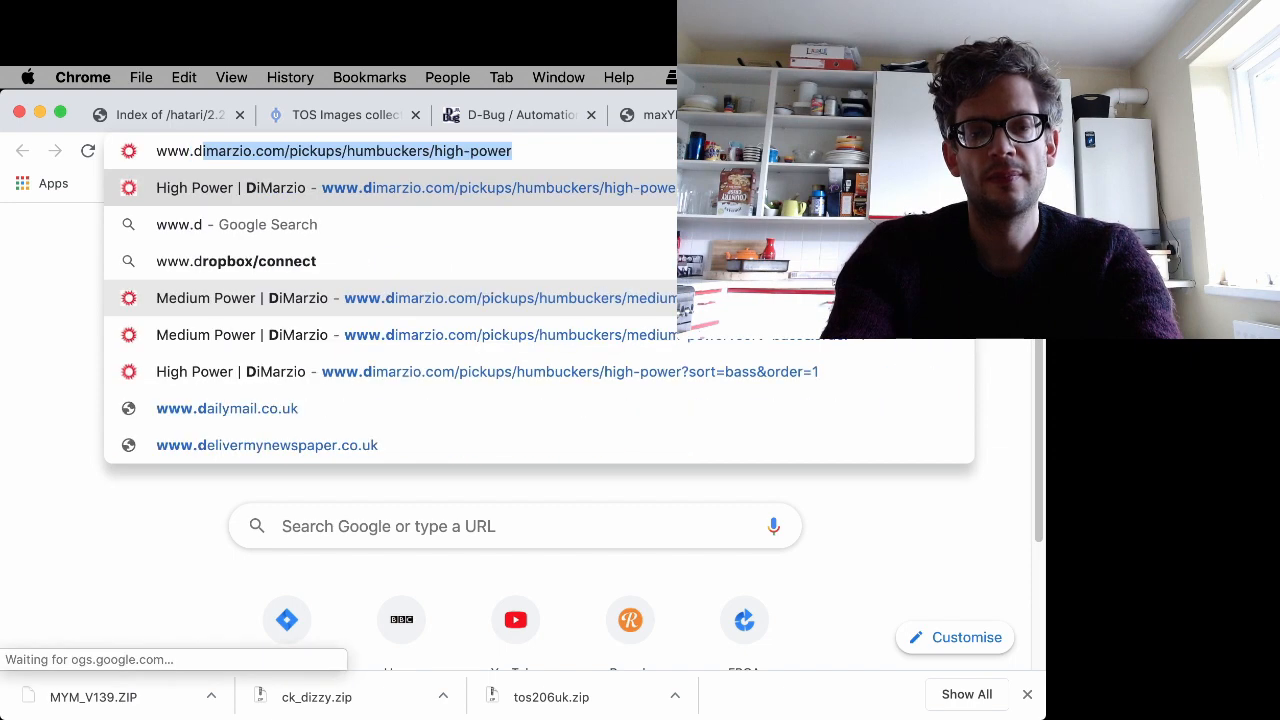
{"action": "type", "text": "hs.nu"}
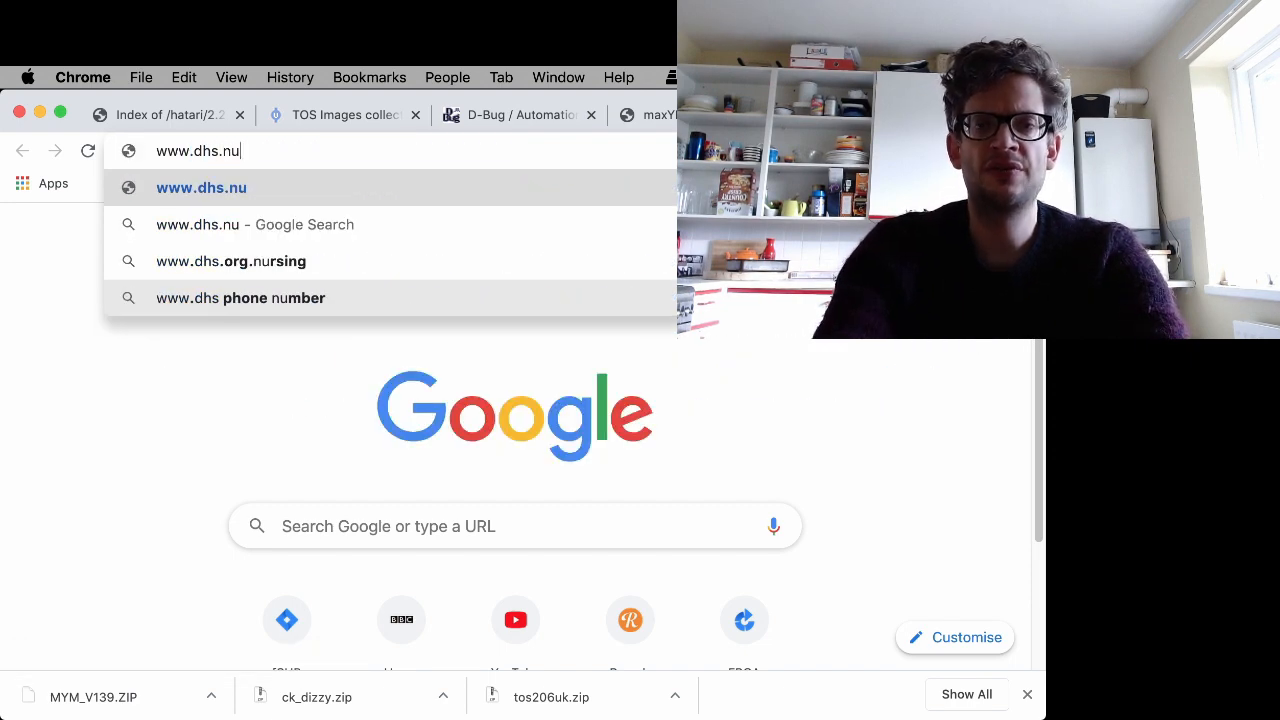
{"action": "key", "text": "Return"}
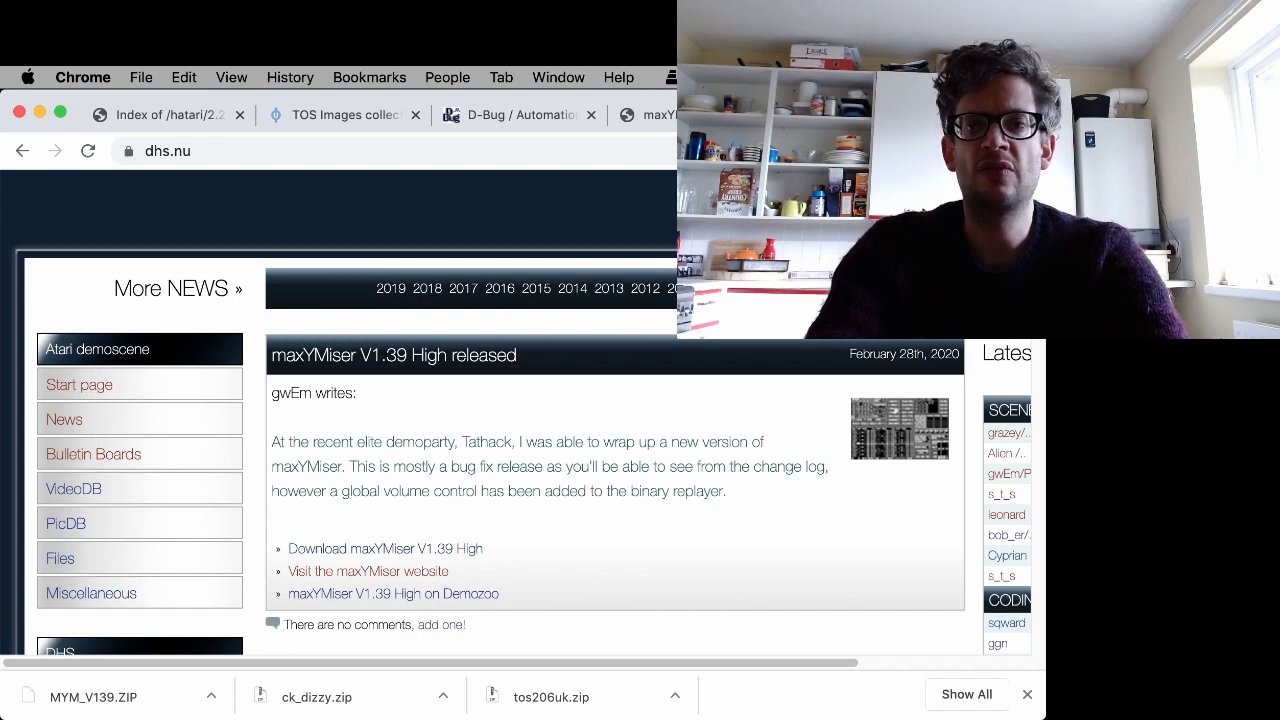
- Open the Files section of dhs.nu, browse the latest added Atari files, then minimize the browser window
{"action": "scroll", "coordinate": [521, 414], "scroll_direction": "down", "scroll_amount": 2}
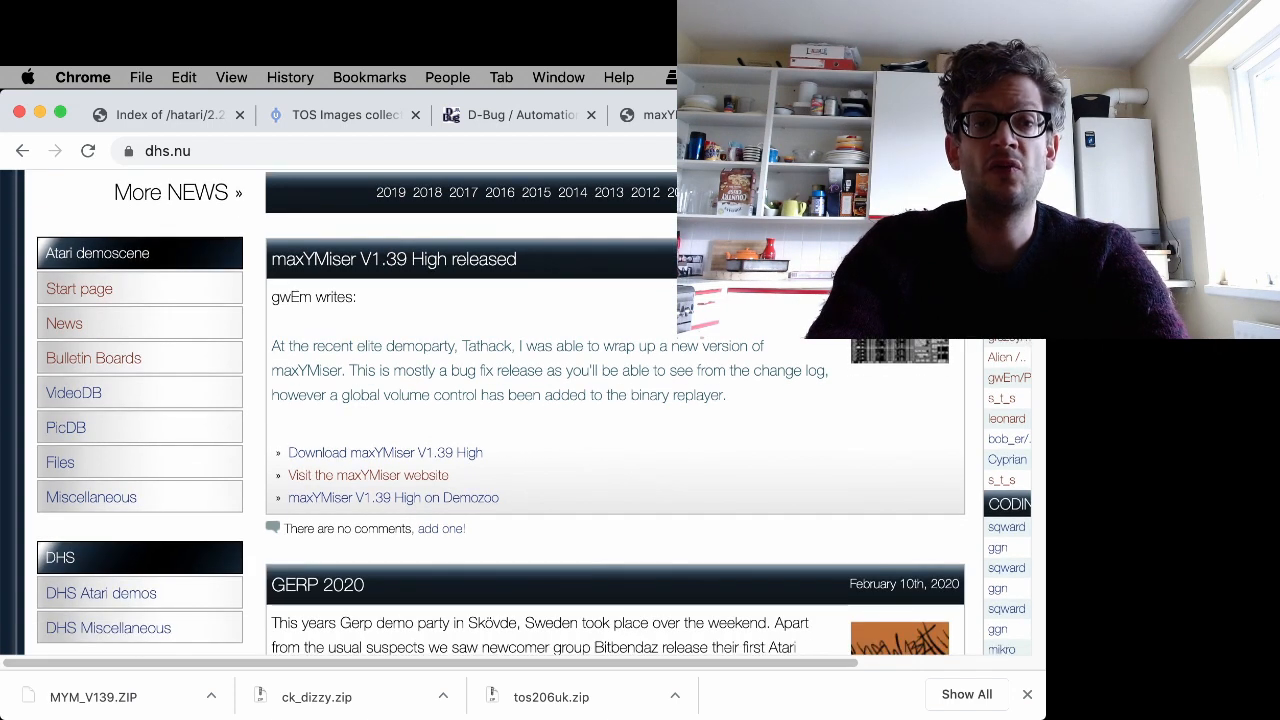
{"action": "scroll", "coordinate": [521, 414], "scroll_direction": "down", "scroll_amount": 2}
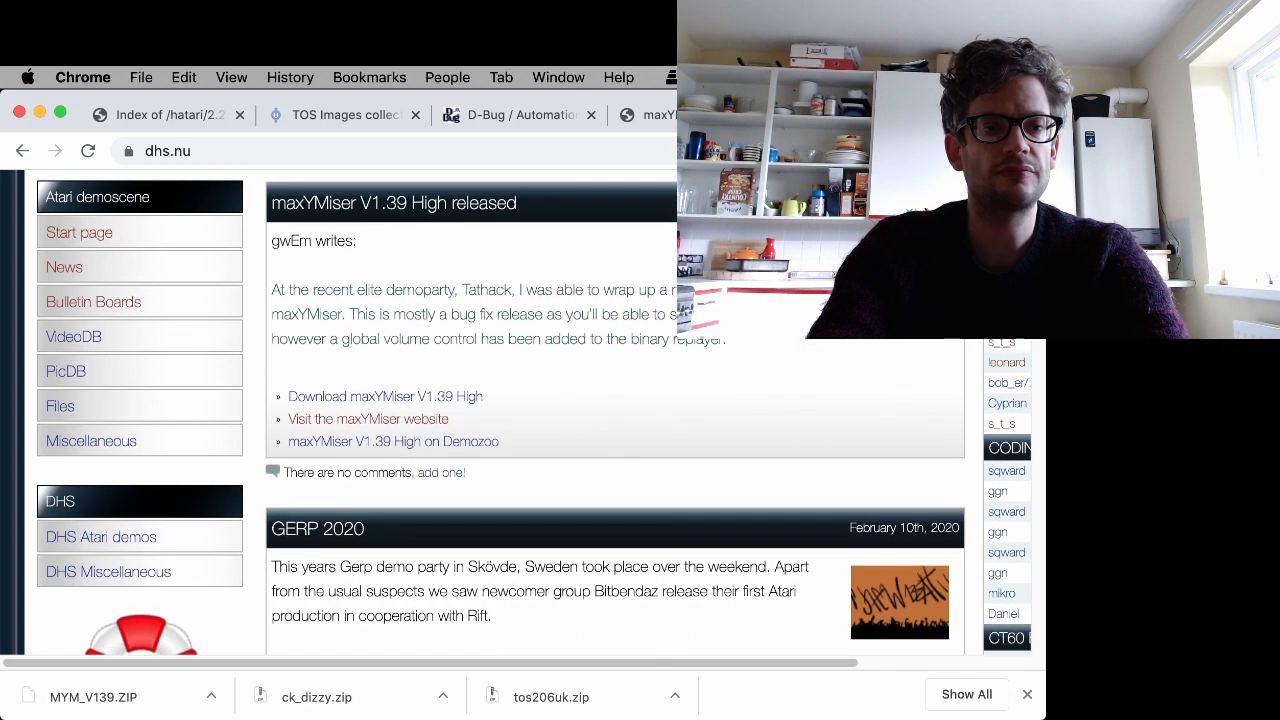
{"action": "left_click", "coordinate": [64, 410]}
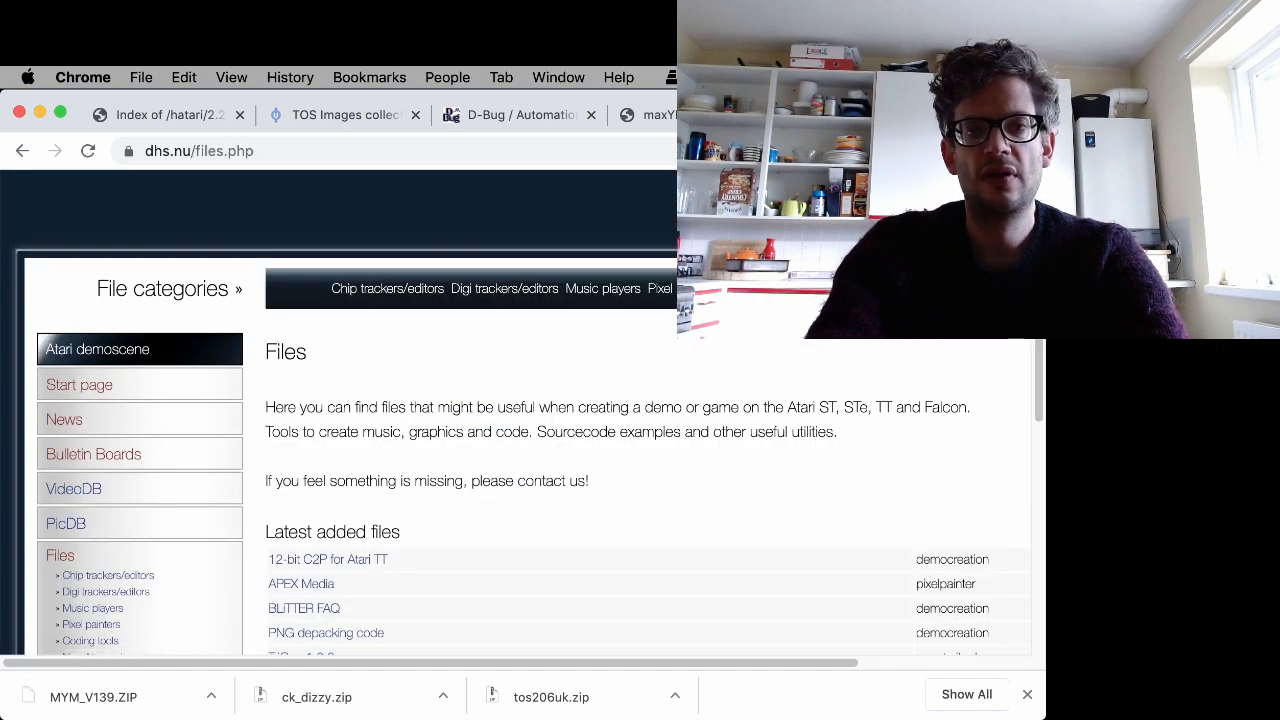
{"action": "scroll", "coordinate": [594, 318], "scroll_direction": "down", "scroll_amount": 5}
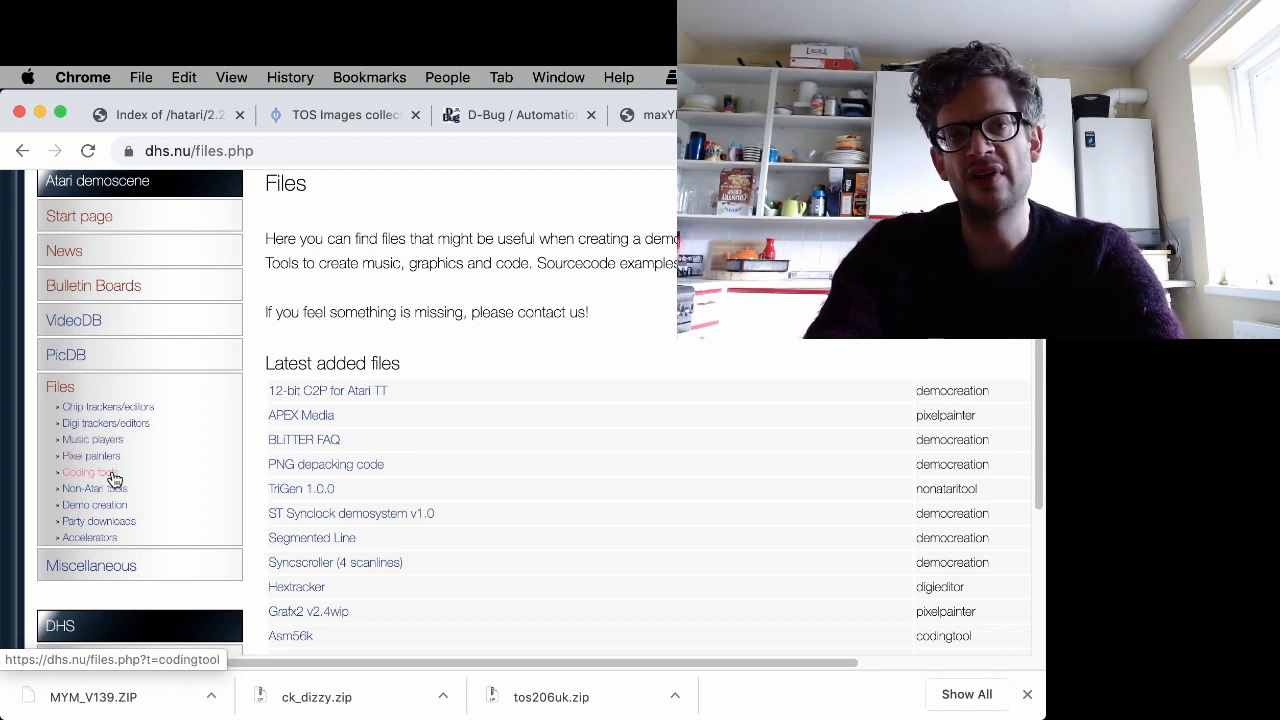
{"action": "left_click", "coordinate": [40, 114]}
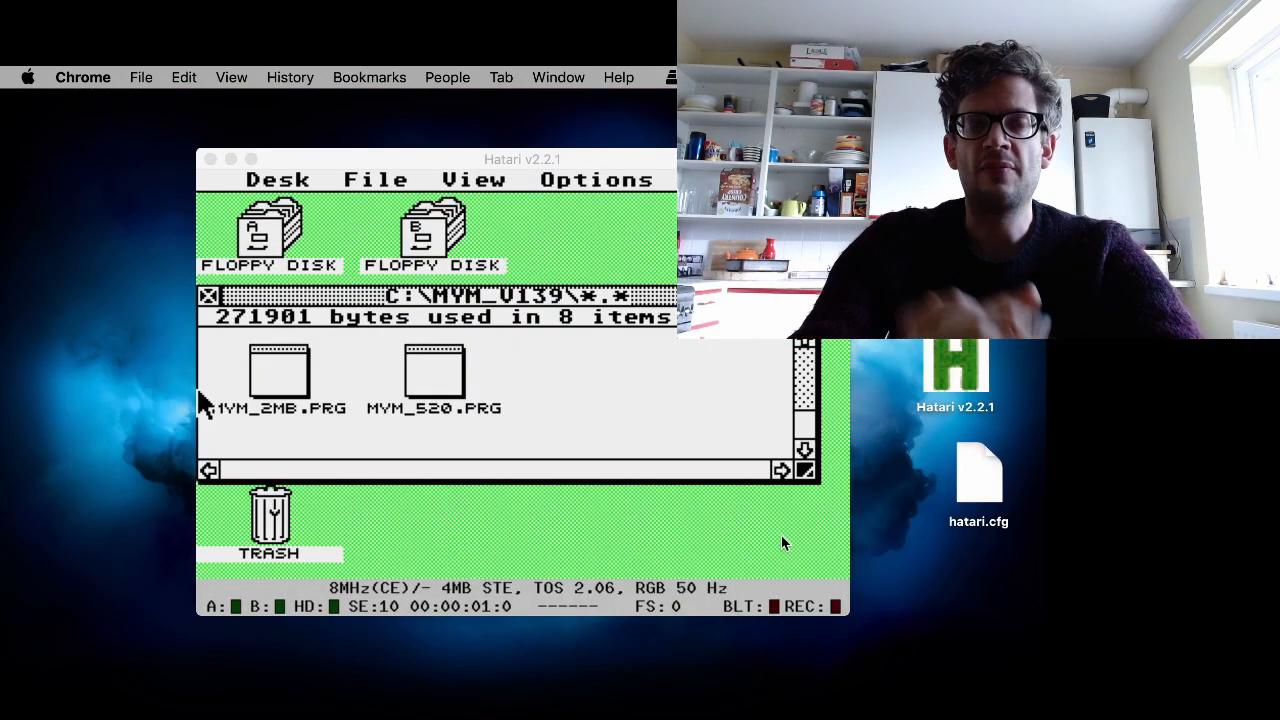